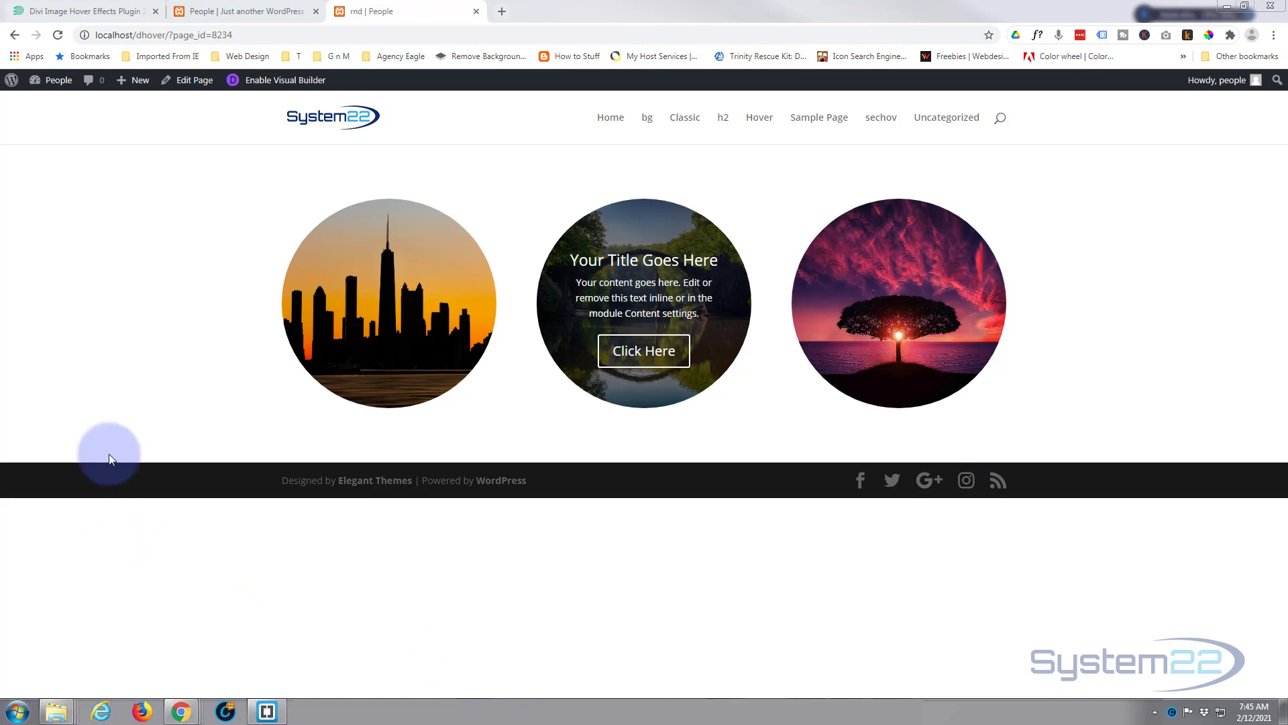
# Examine the hover effect examples on the site's home page and the Divi Image Hover plugin's product page
pyautogui.moveTo(349, 341)
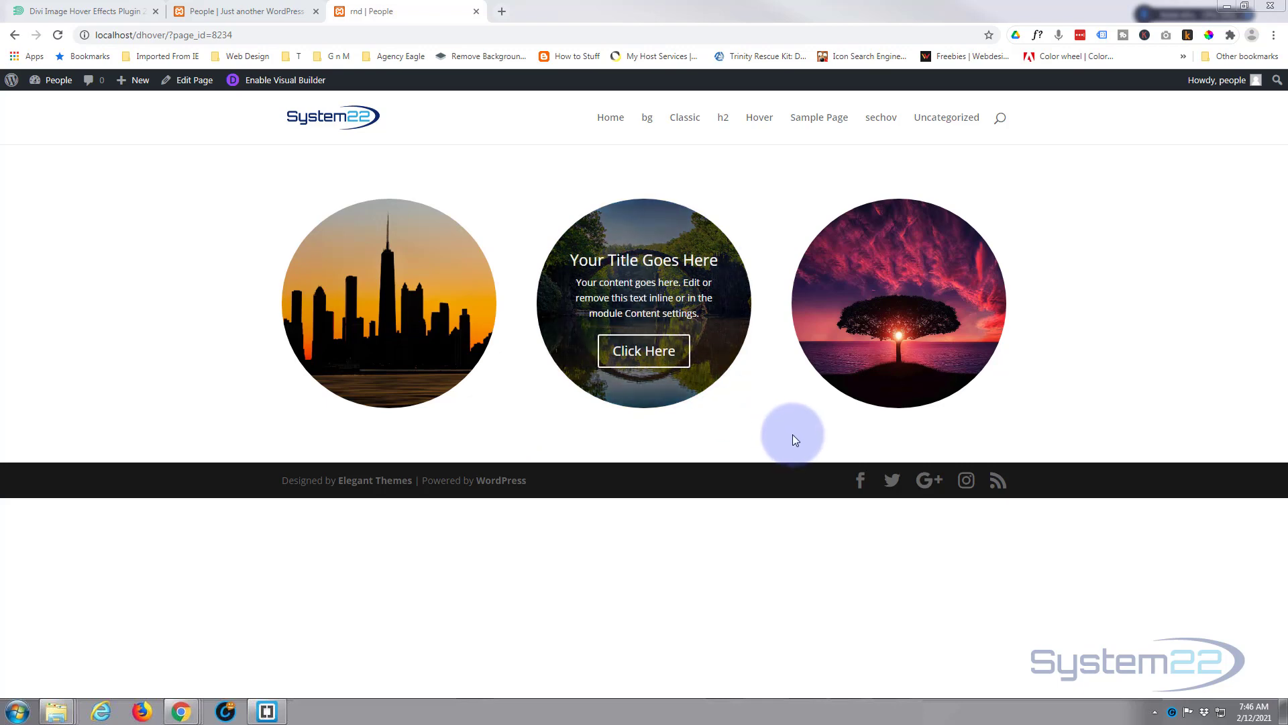
pyautogui.click(229, 14)
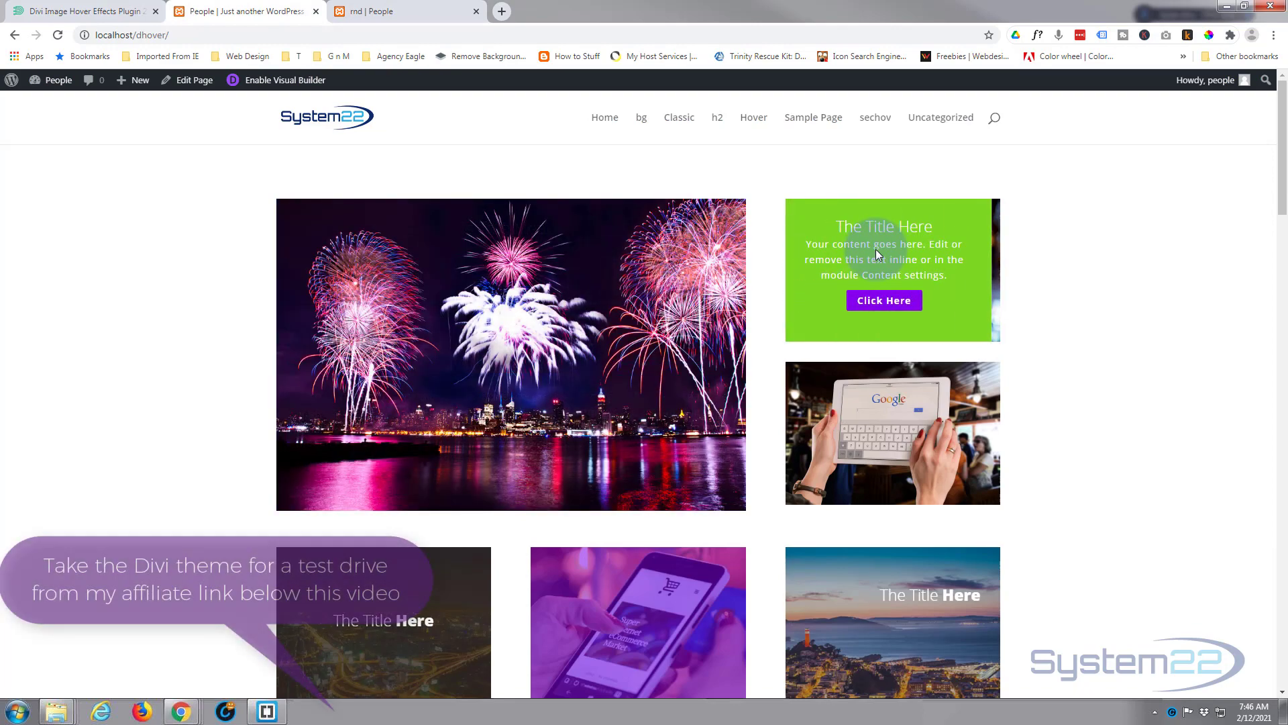
pyautogui.scroll(-3, 886, 420)
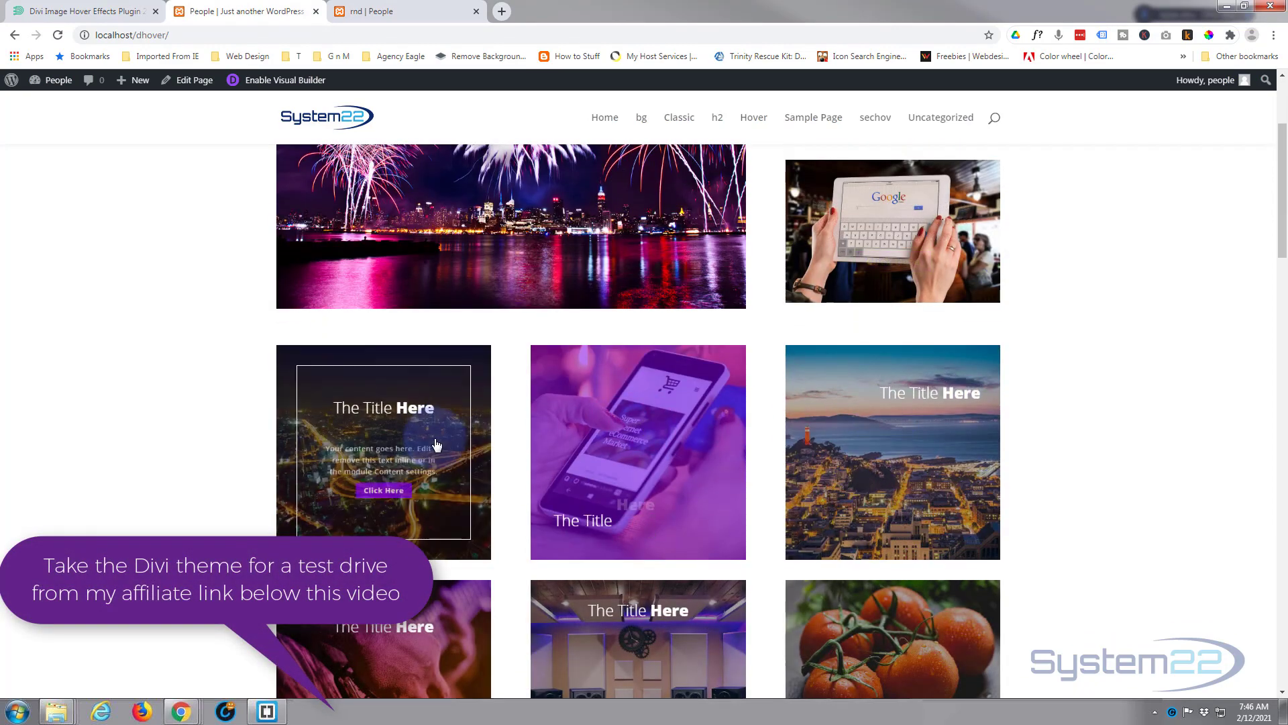
pyautogui.scroll(-1, 435, 444)
pyautogui.scroll(-1, 435, 444)
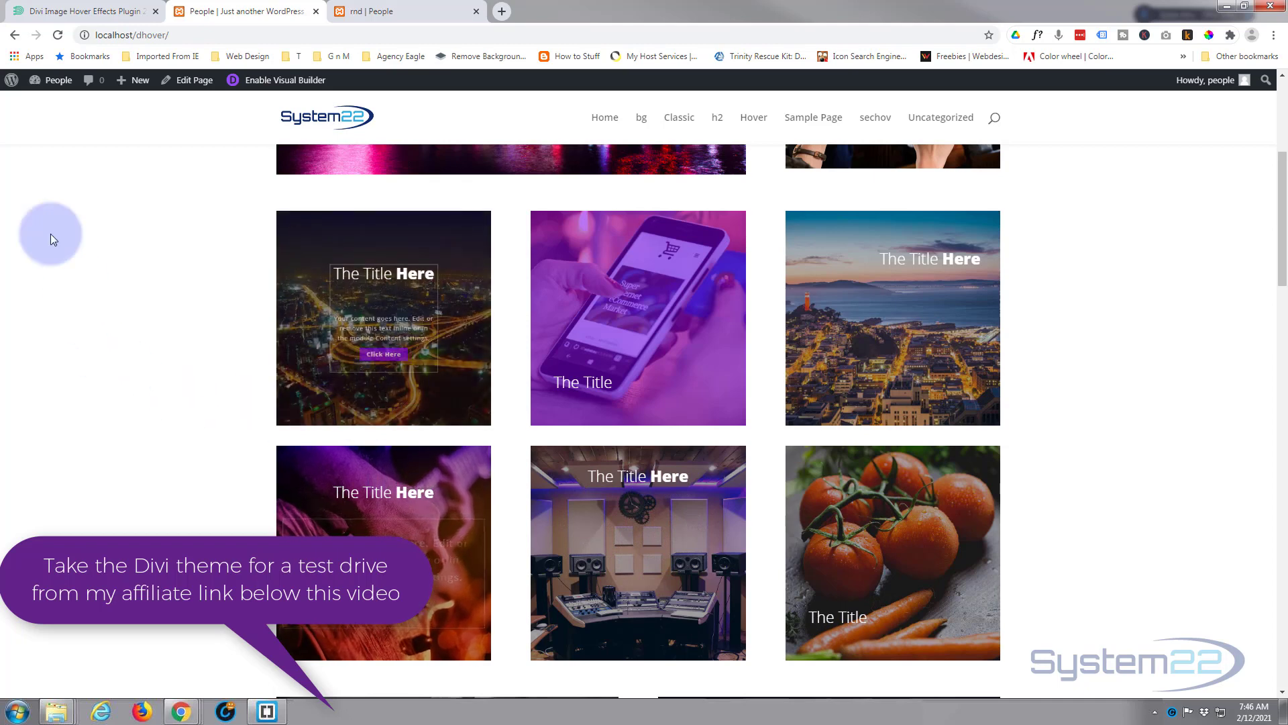
pyautogui.click(86, 7)
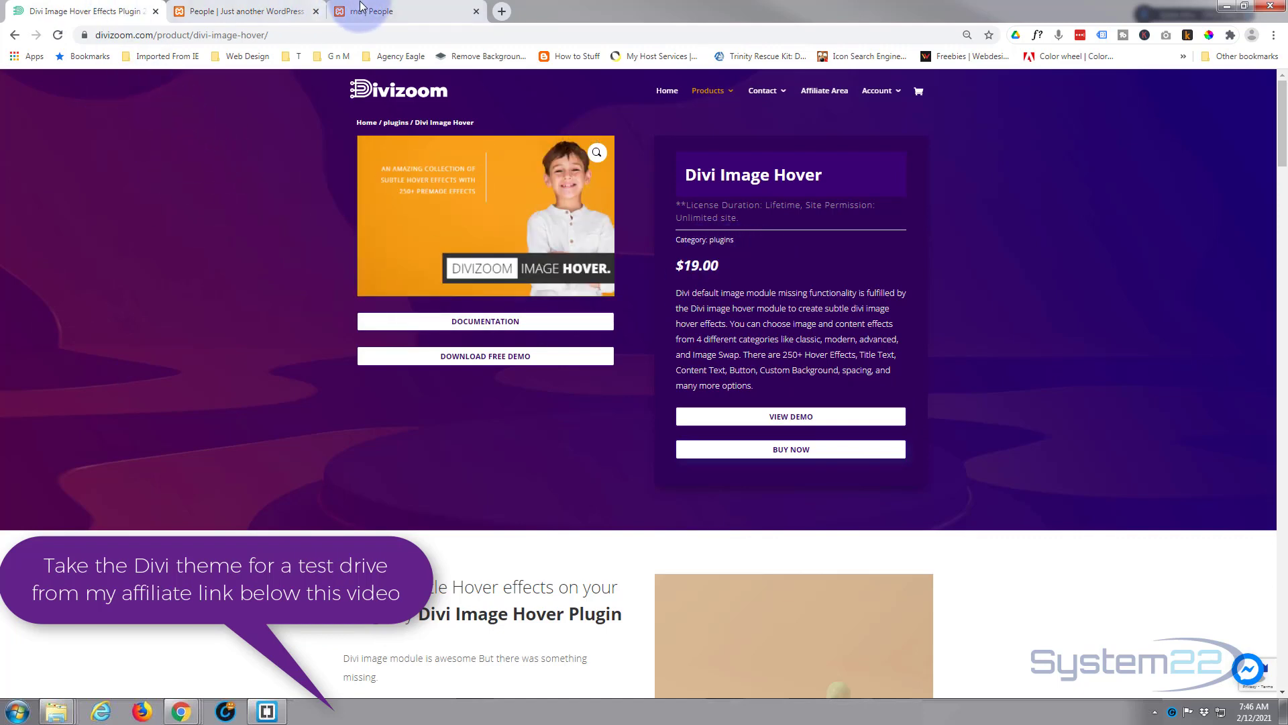
pyautogui.click(394, 12)
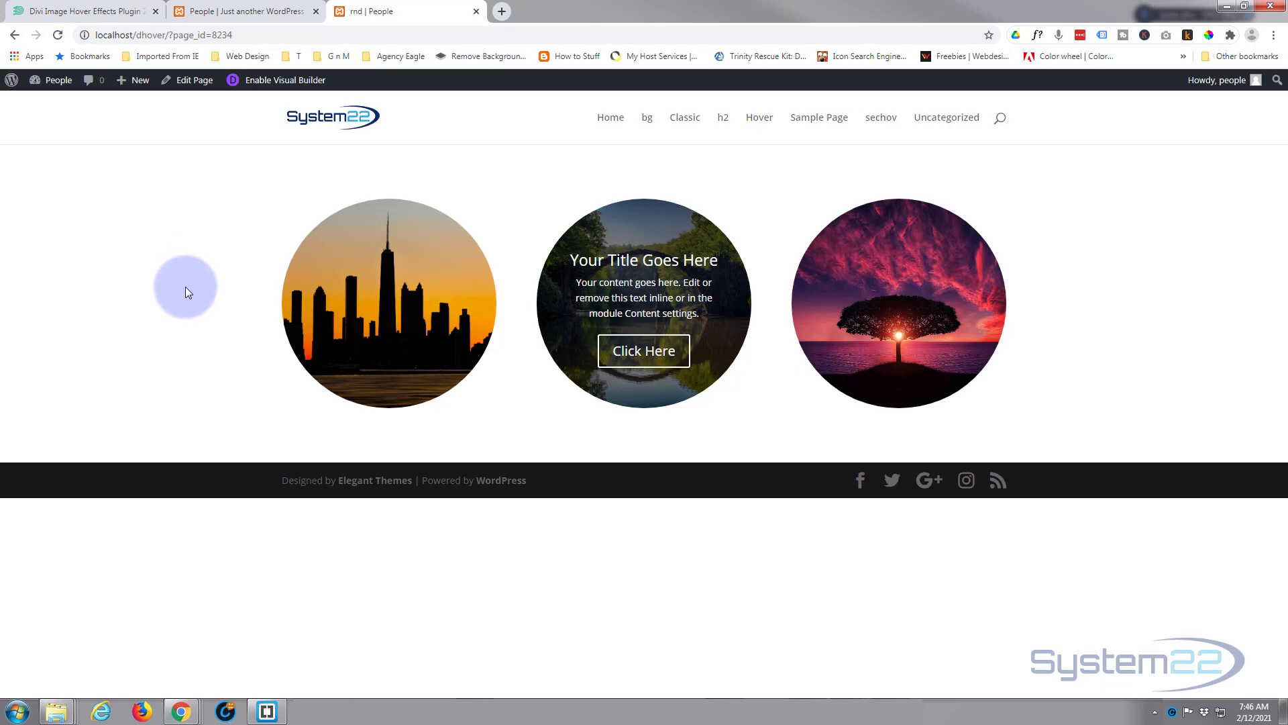
# In the Visual Builder, add a three-column row below the circular images and insert a Call To Action module in its first column
pyautogui.click(284, 84)
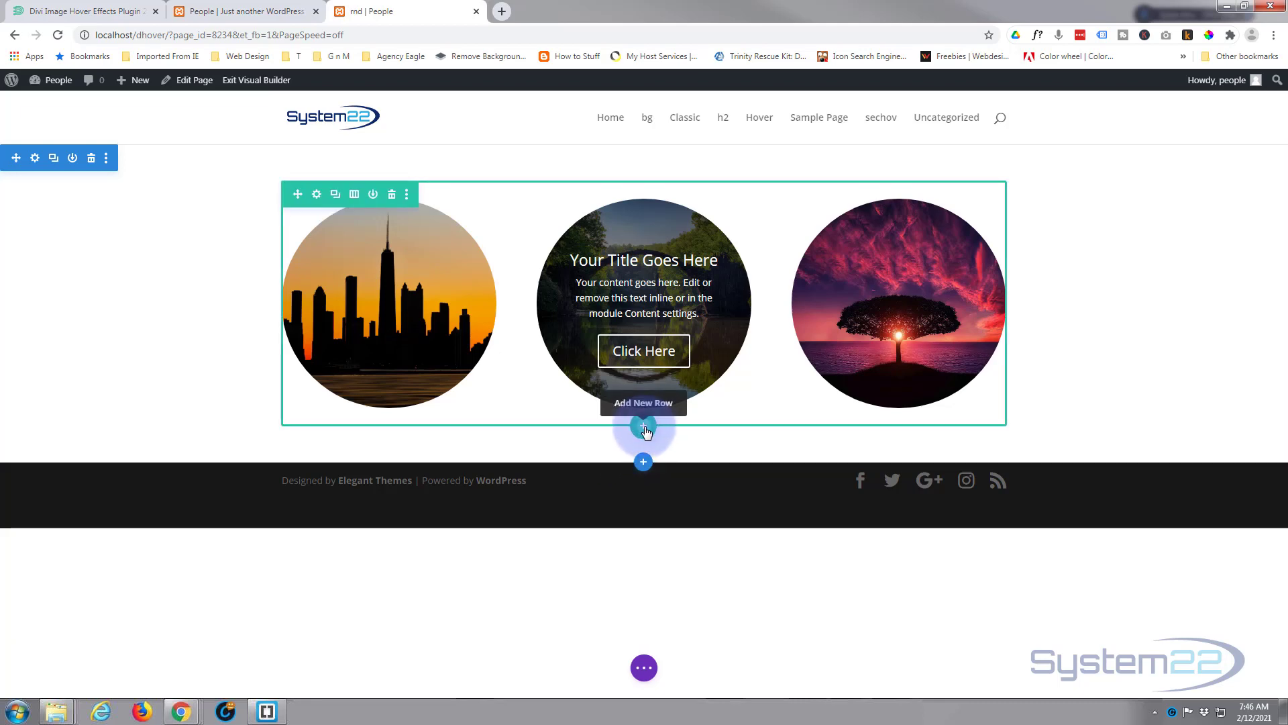
pyautogui.click(644, 427)
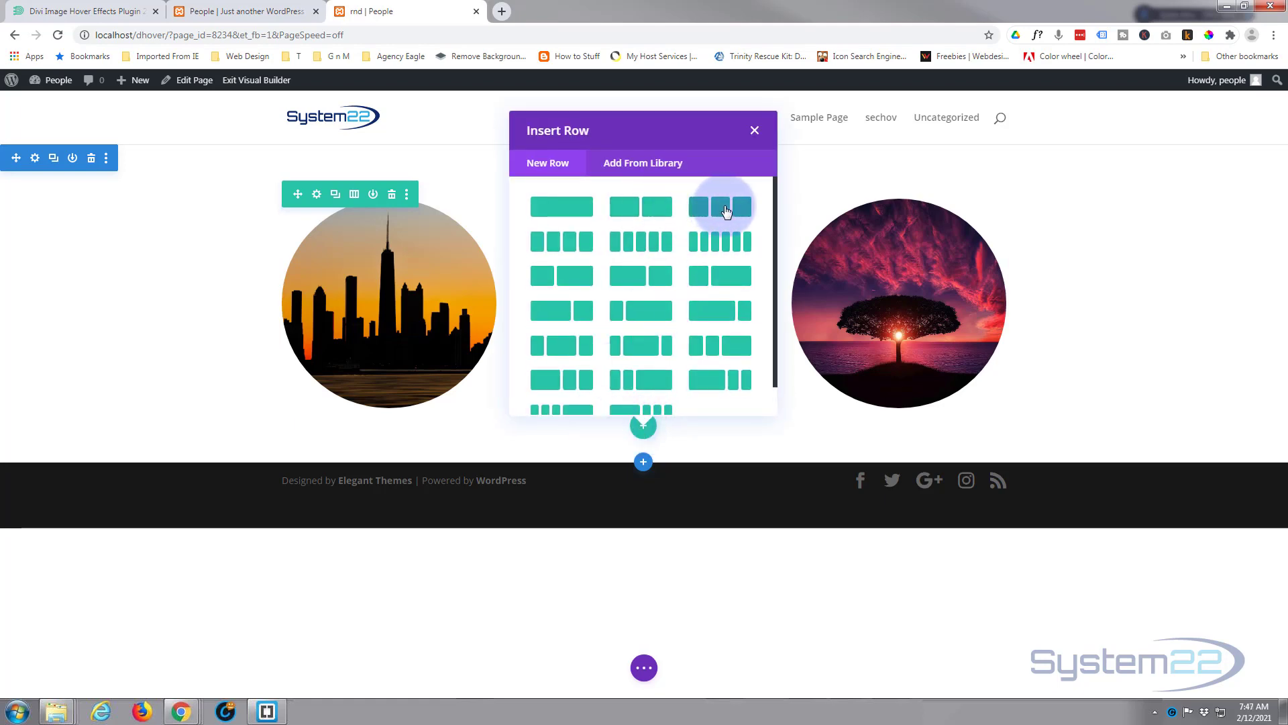
pyautogui.press('Escape')
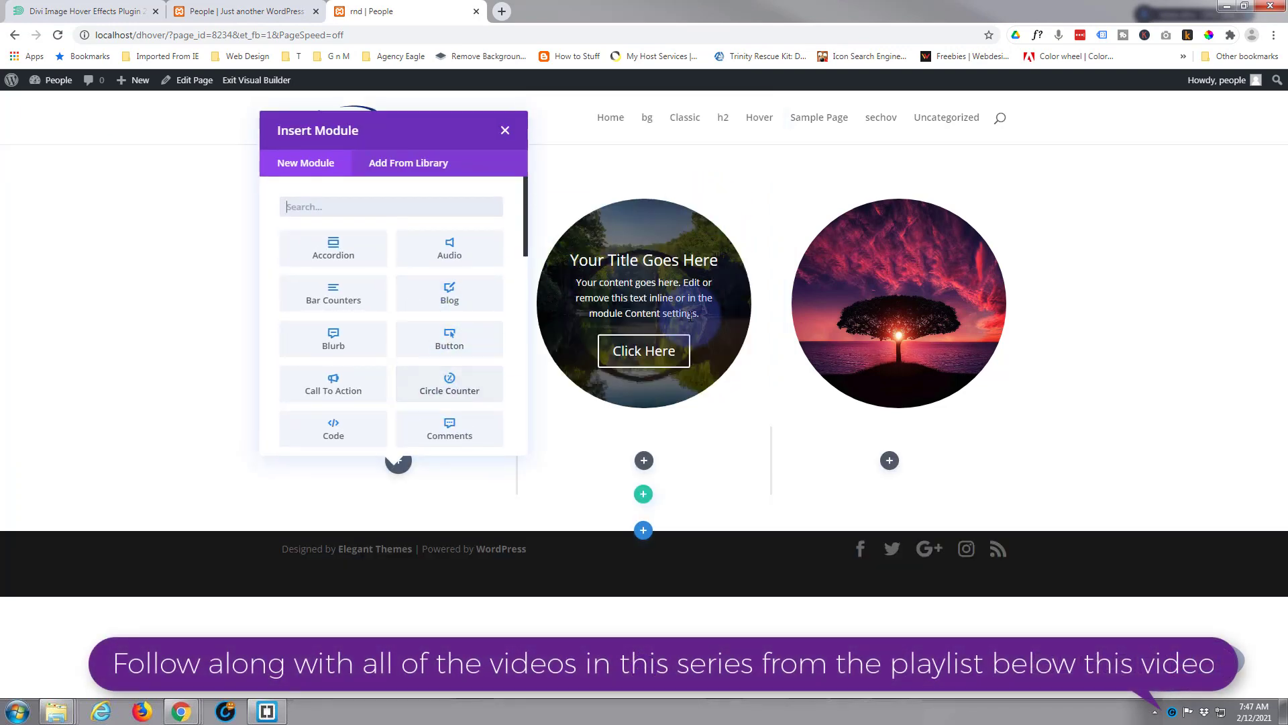
pyautogui.click(328, 391)
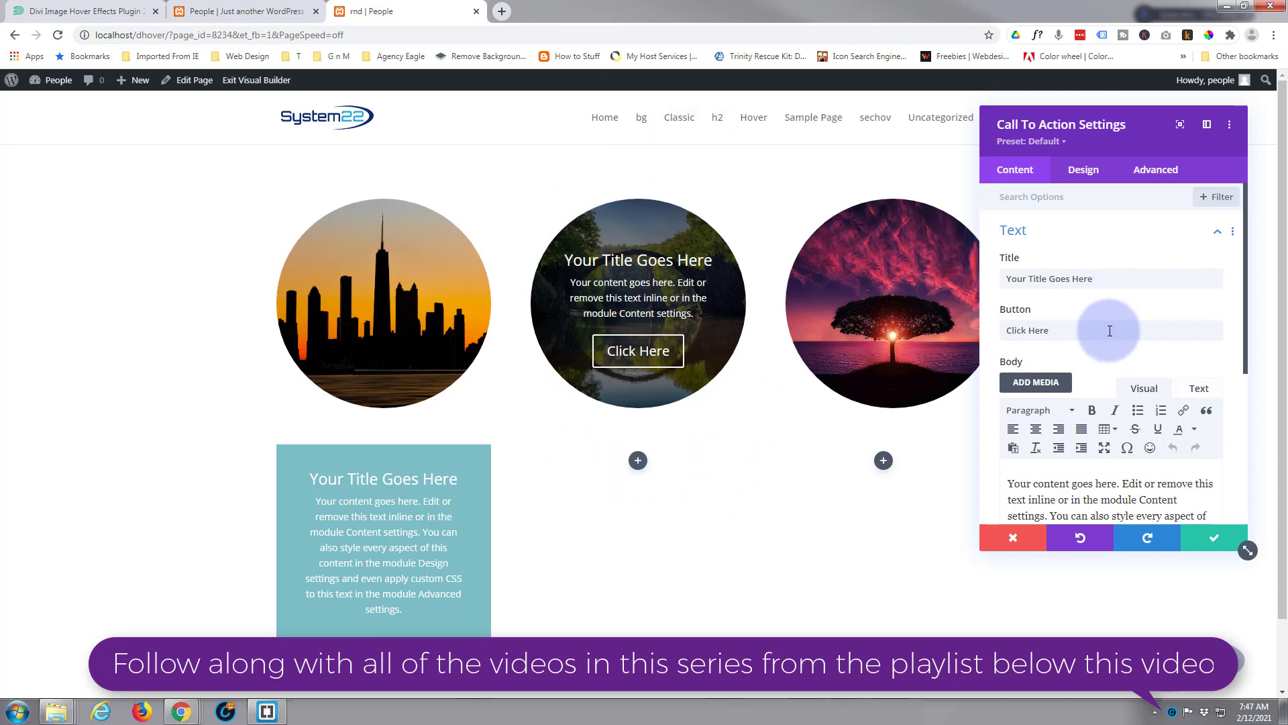
# Shorten the Call To Action's body text by deleting everything from "You can also style every aspect" onward
pyautogui.scroll(-2, 1107, 436)
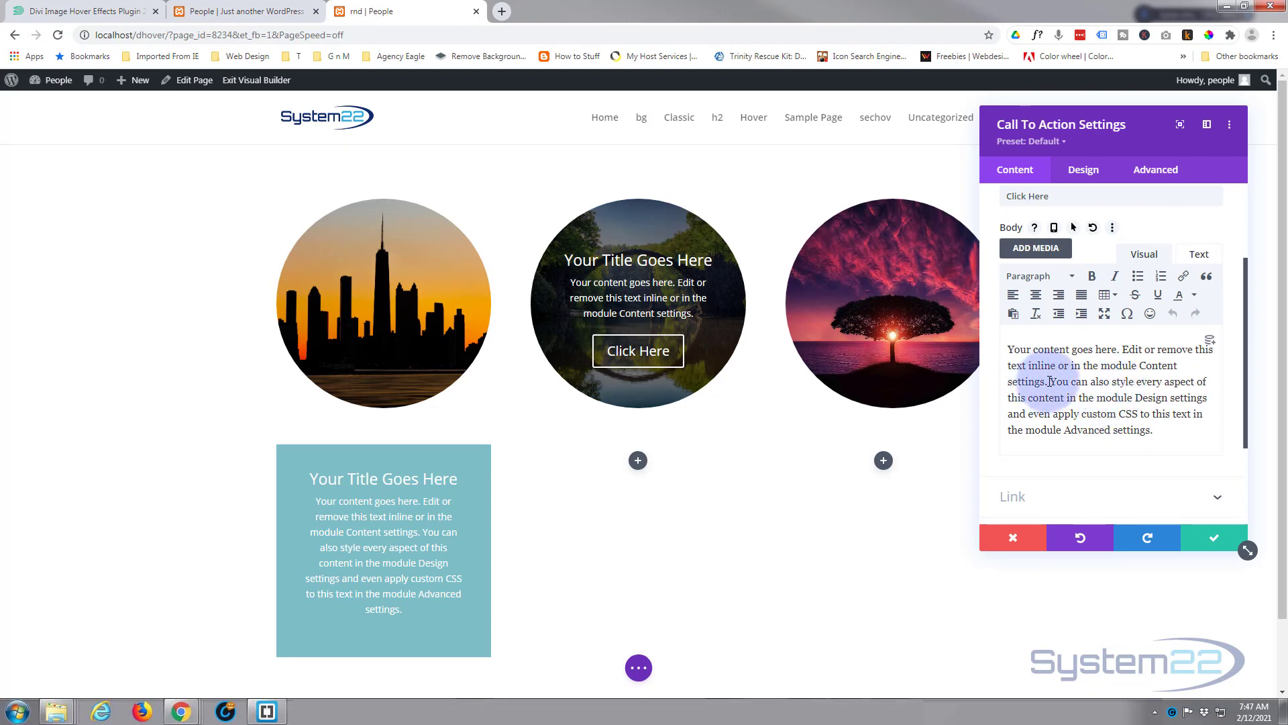
pyautogui.moveTo(1049, 381); pyautogui.dragTo(1184, 425)
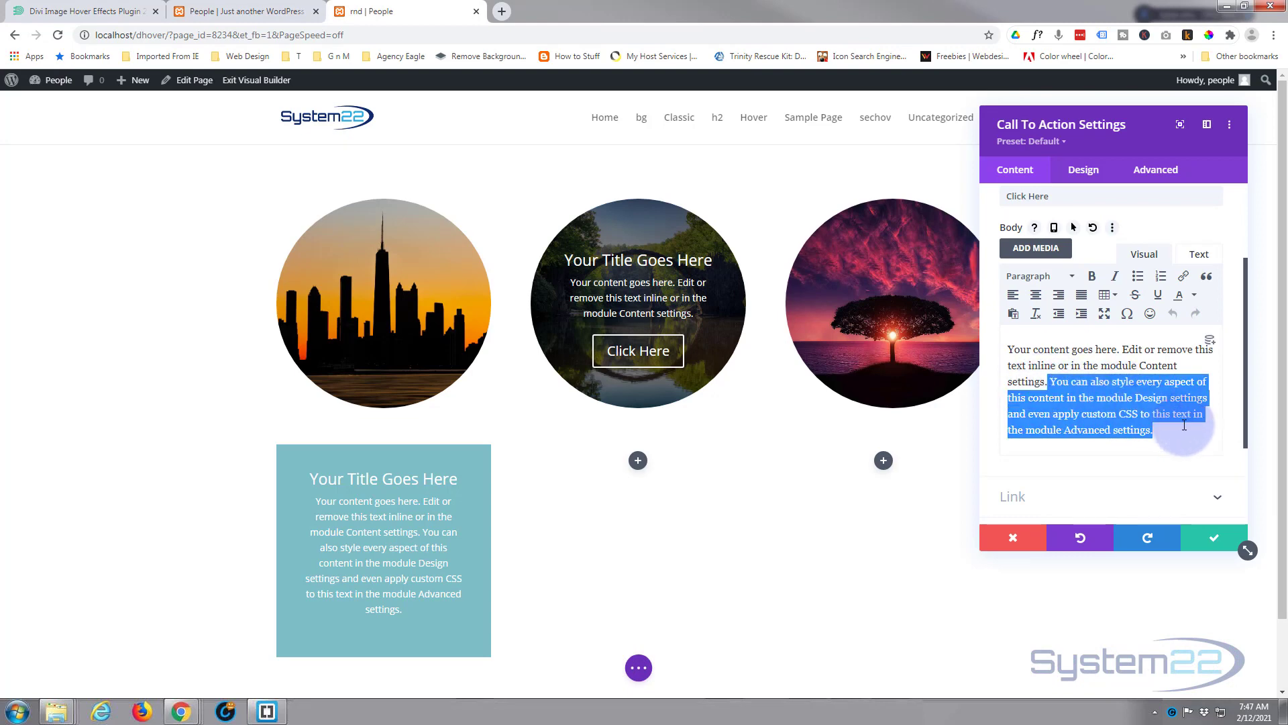
pyautogui.press('BackSpace')
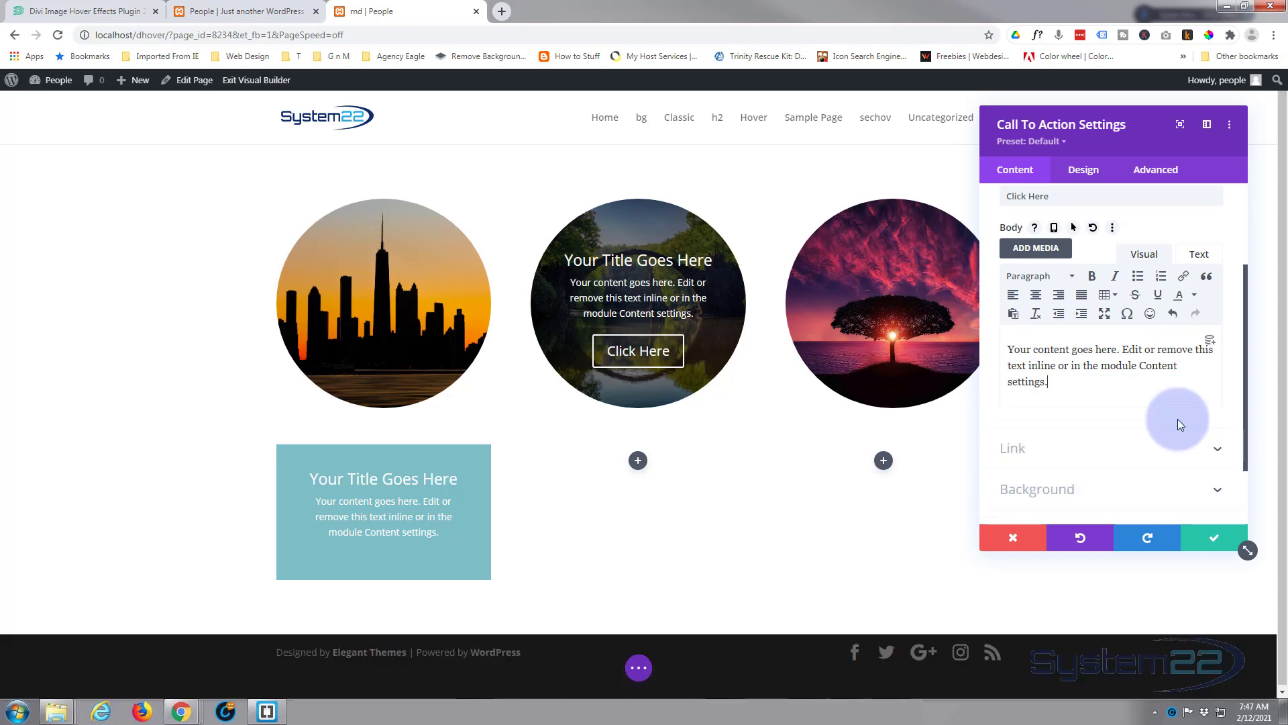
# Set the Call To Action's button link URL to # so the module has a button
pyautogui.scroll(3, 1145, 419)
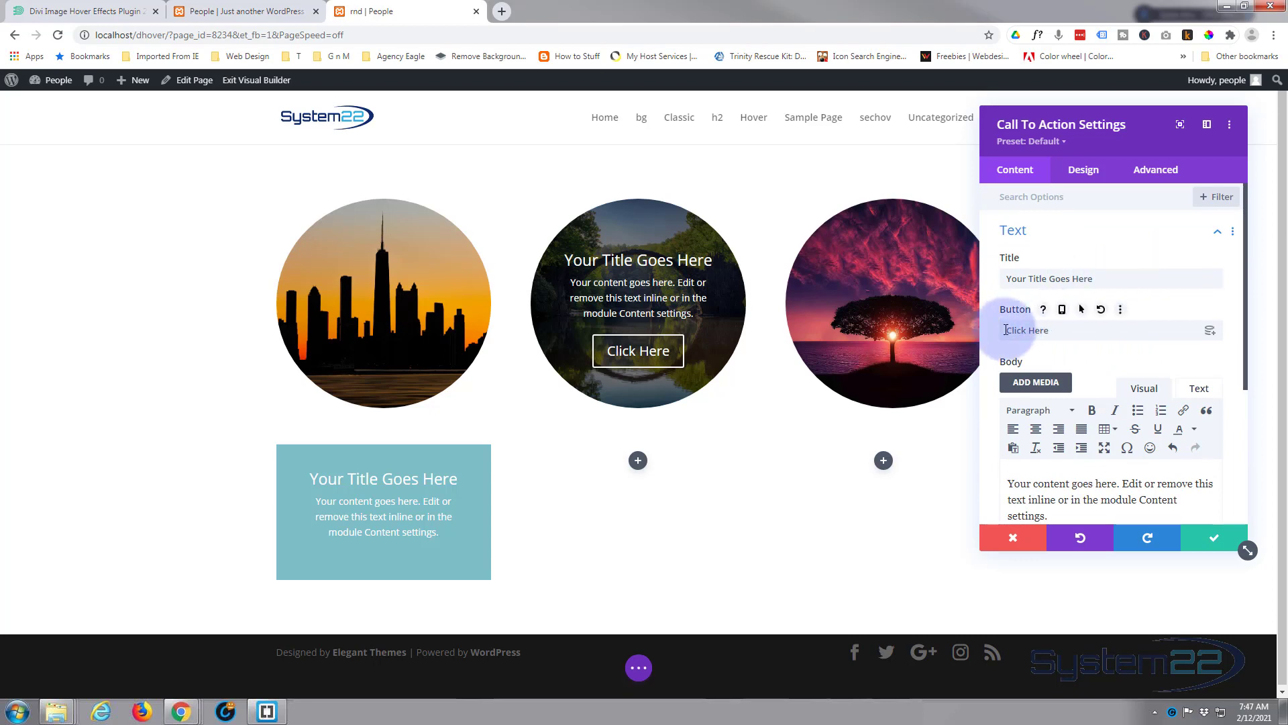
pyautogui.scroll(-2, 1067, 324)
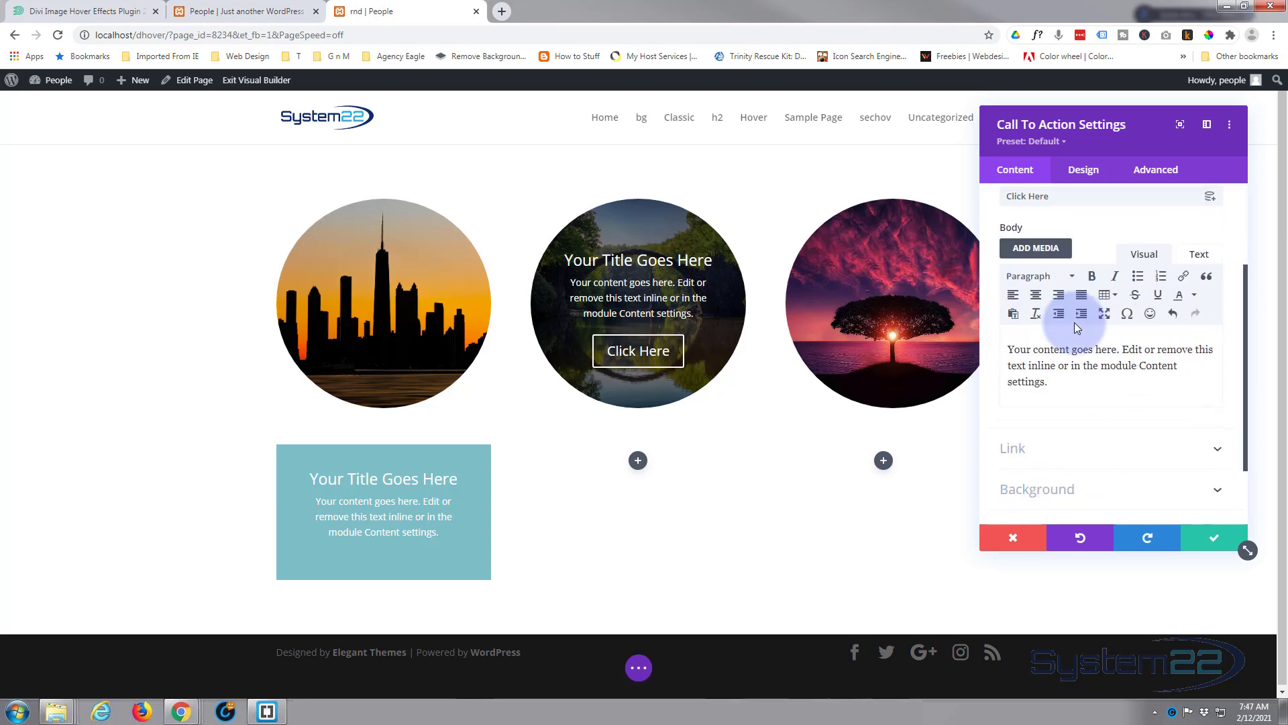
pyautogui.scroll(-2, 1077, 326)
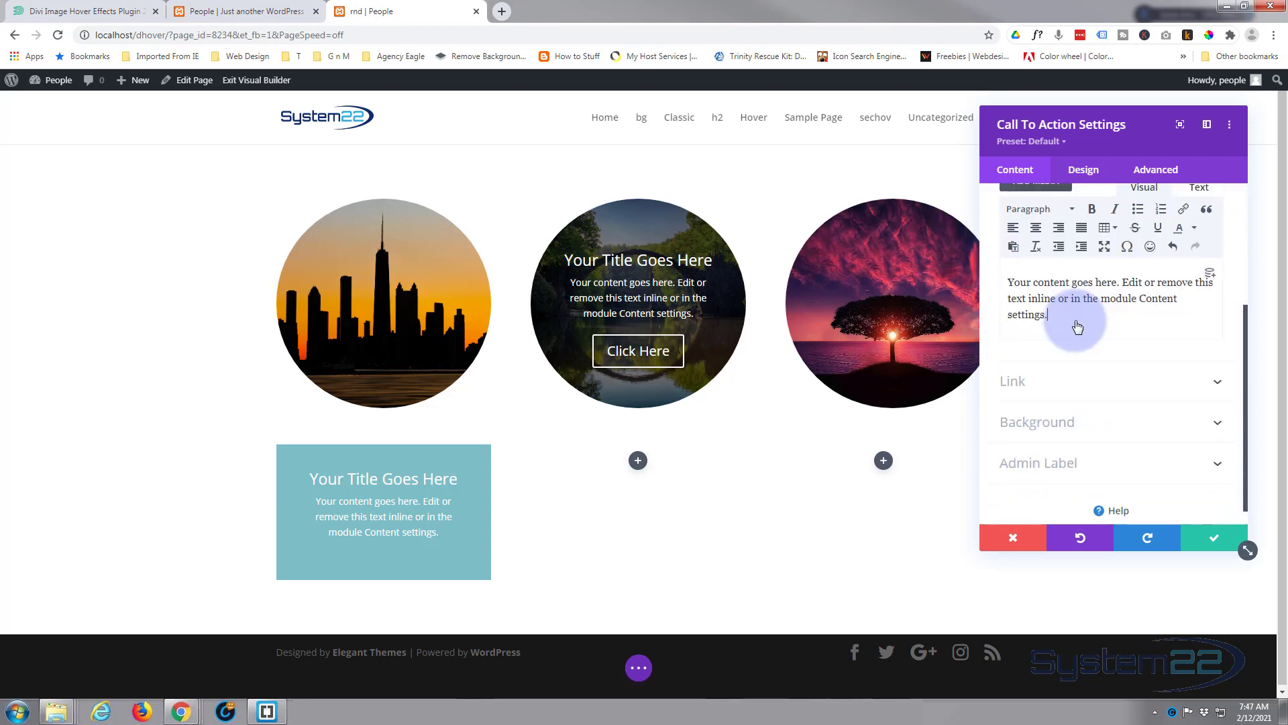
pyautogui.click(1082, 375)
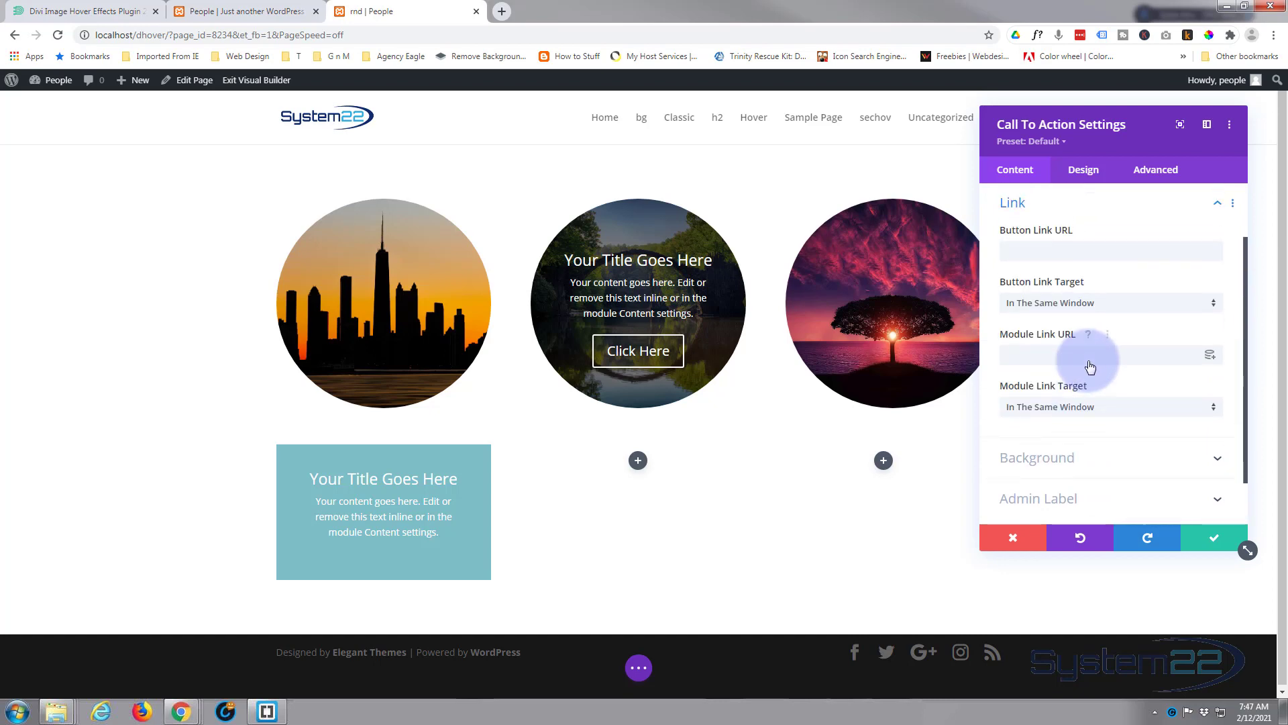
pyautogui.click(1023, 252)
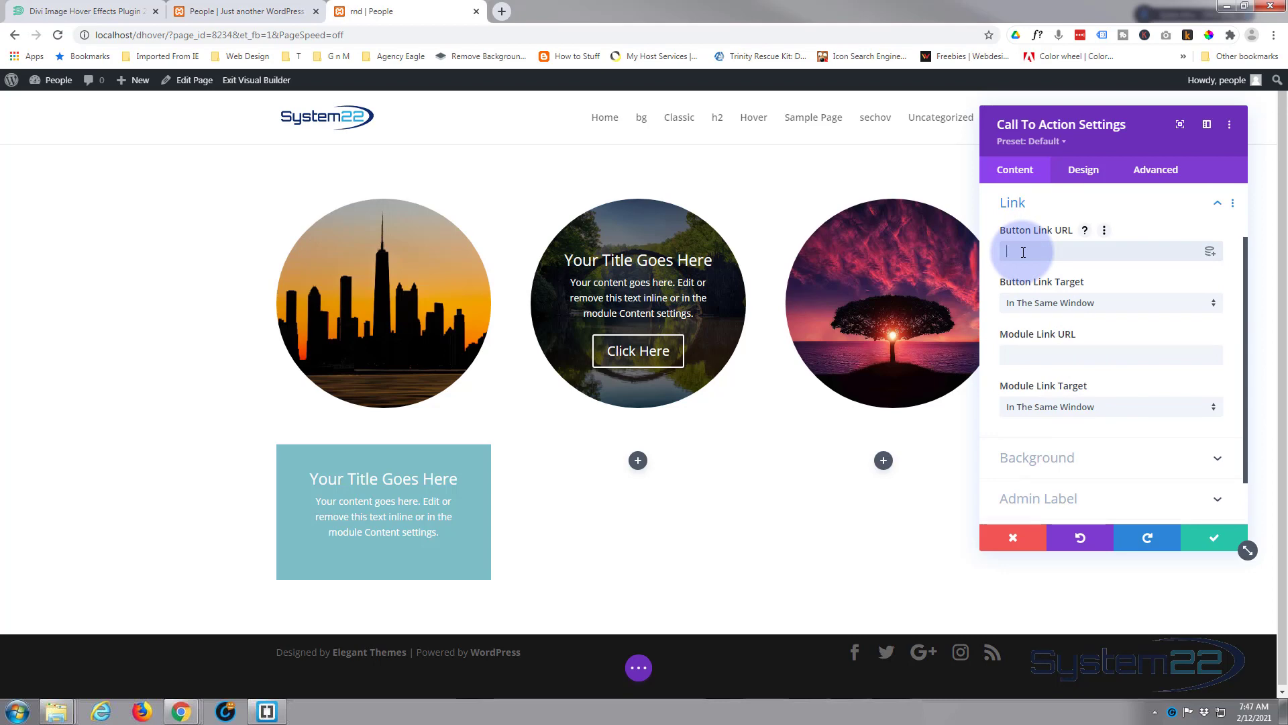
pyautogui.write('#')
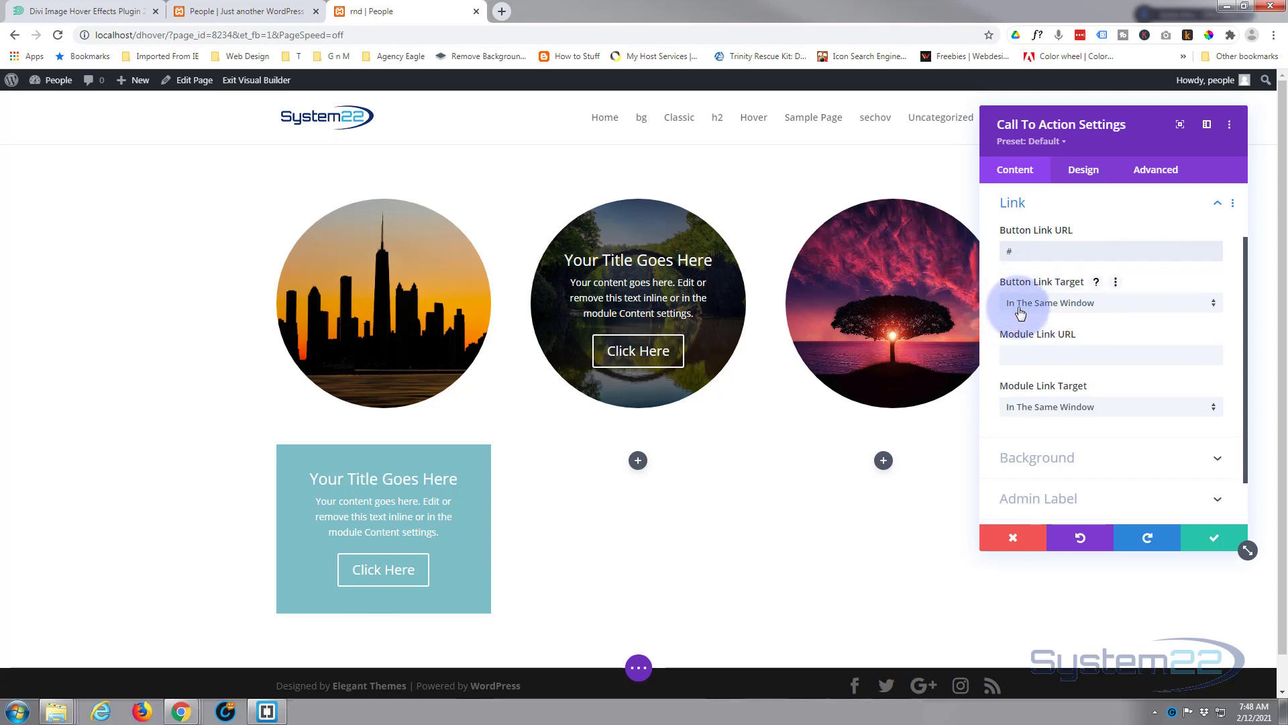
pyautogui.click(1100, 305)
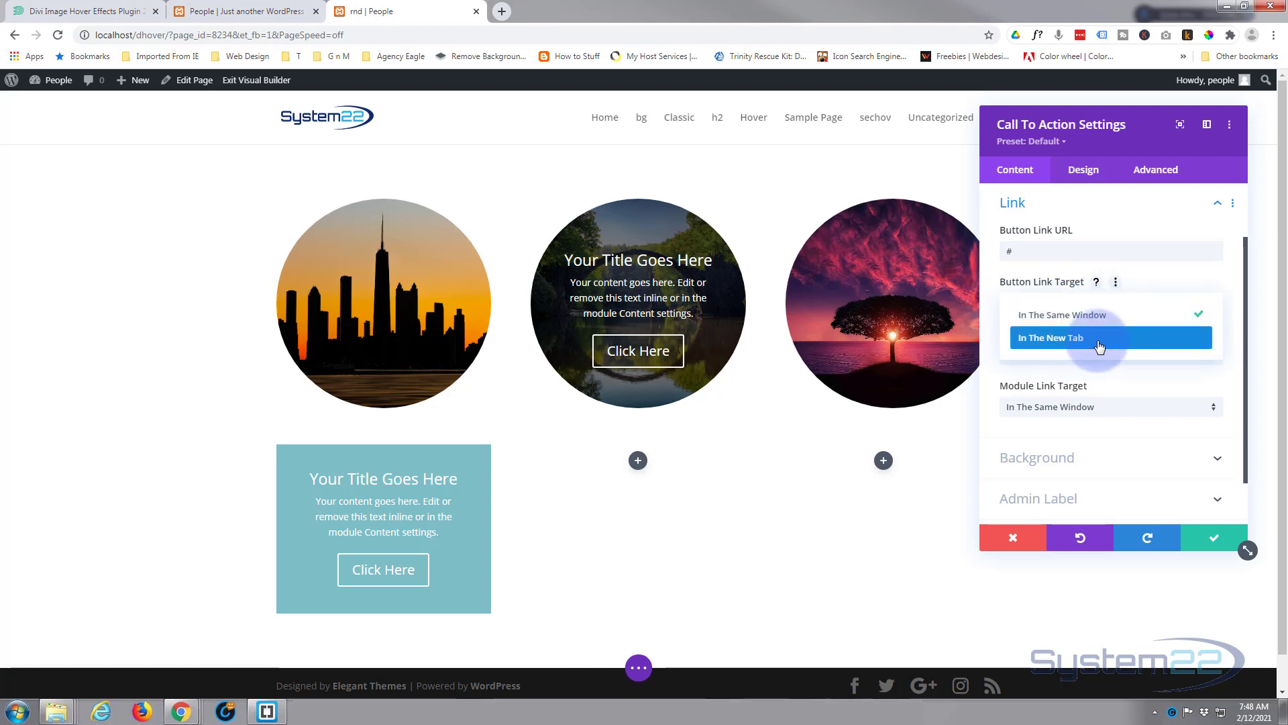
pyautogui.click(989, 309)
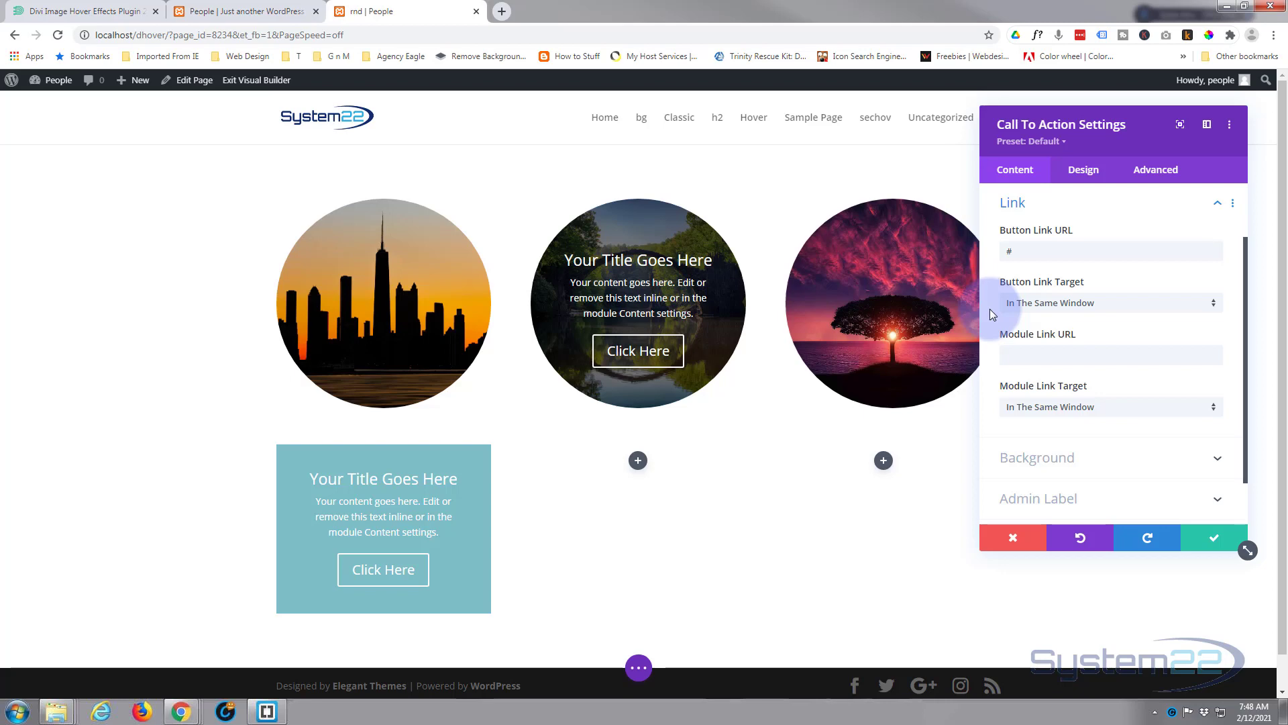
pyautogui.click(1107, 467)
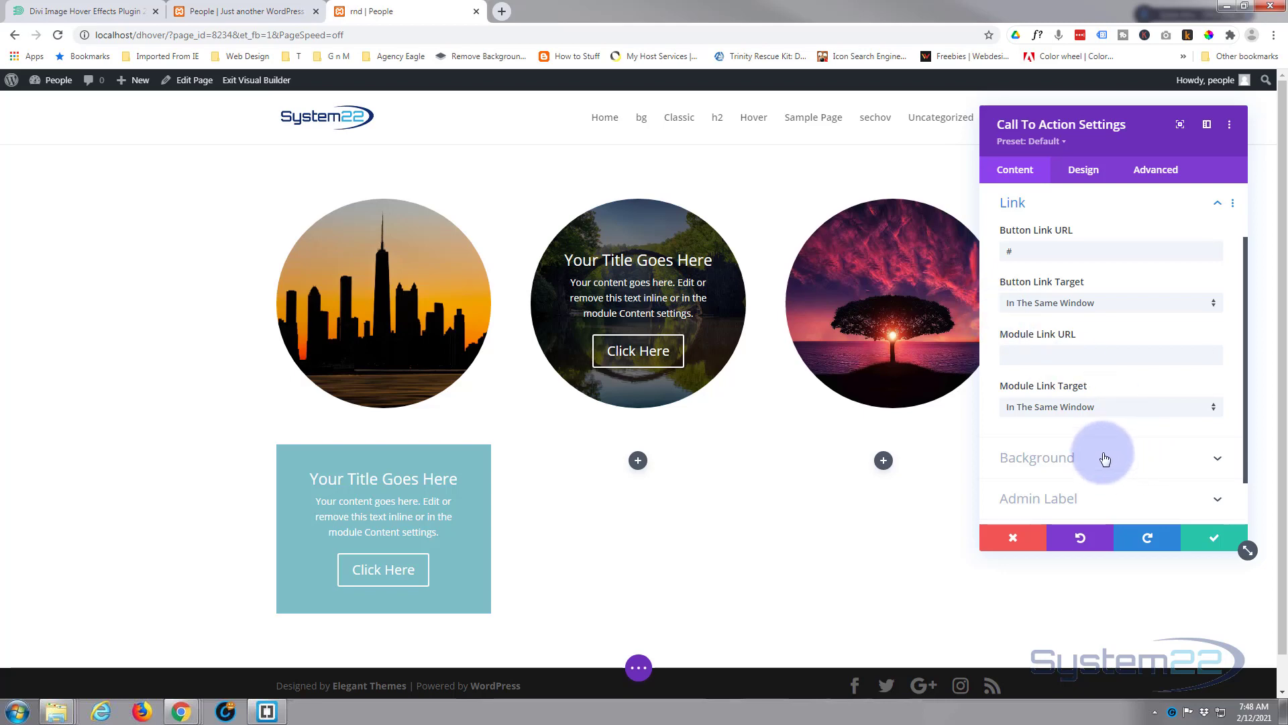
# Round all four corners of the Call To Action module's border to 50%
pyautogui.click(1086, 171)
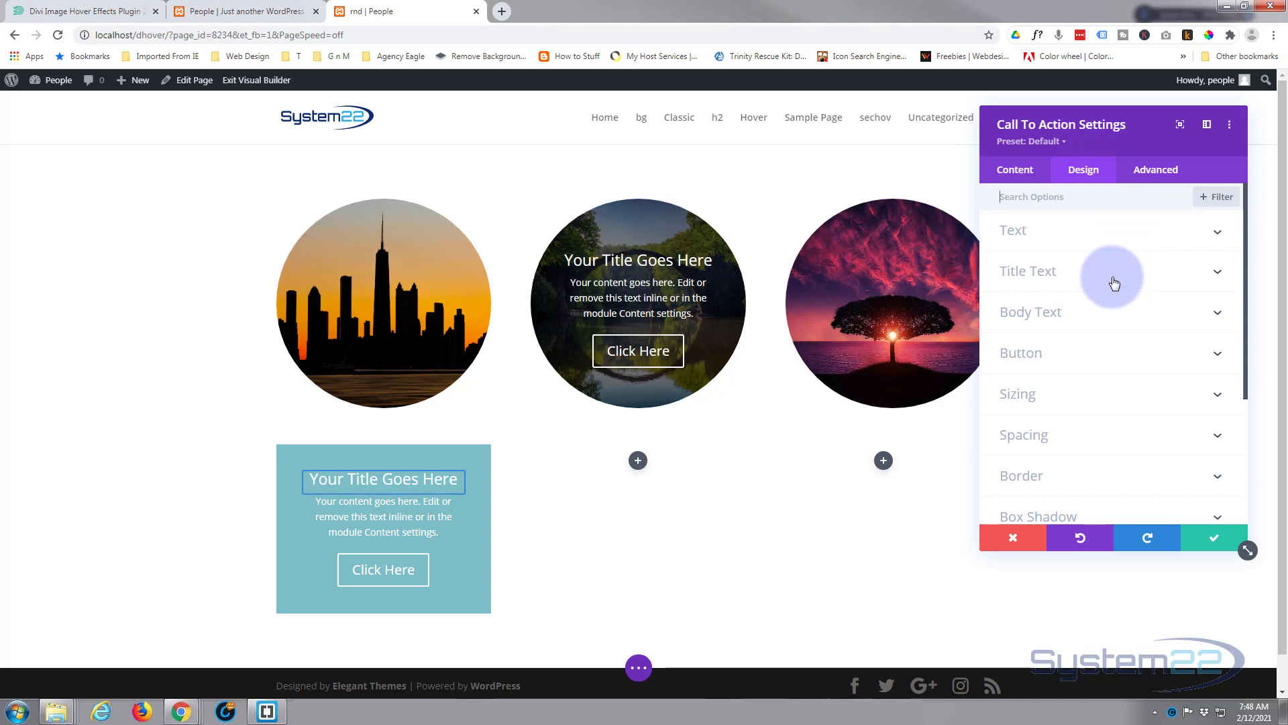
pyautogui.scroll(-3, 1113, 282)
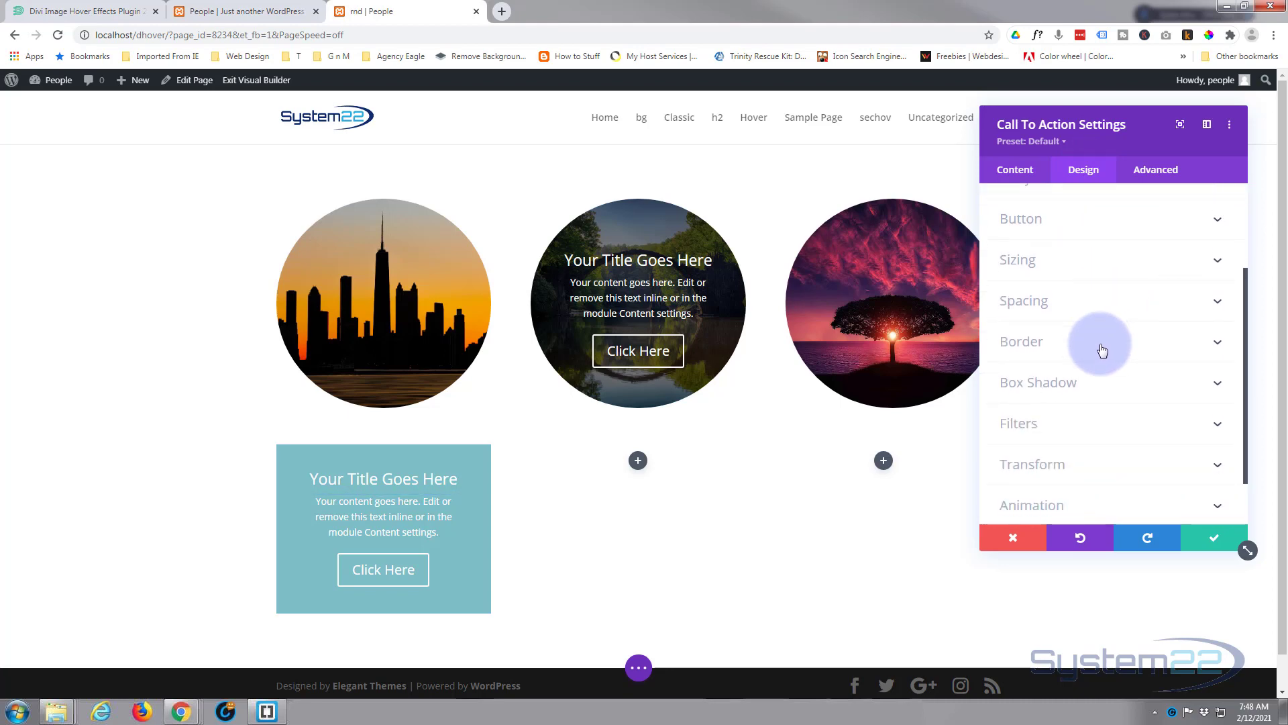
pyautogui.click(1103, 343)
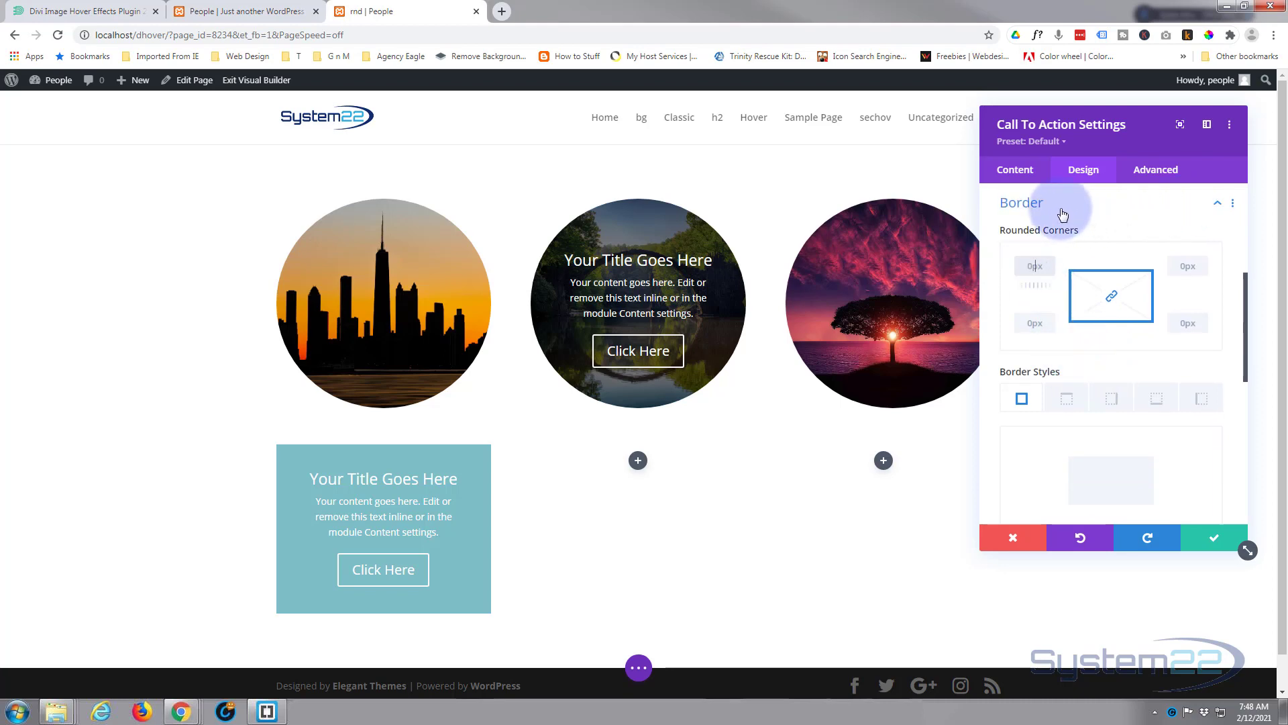
pyautogui.click(1112, 303)
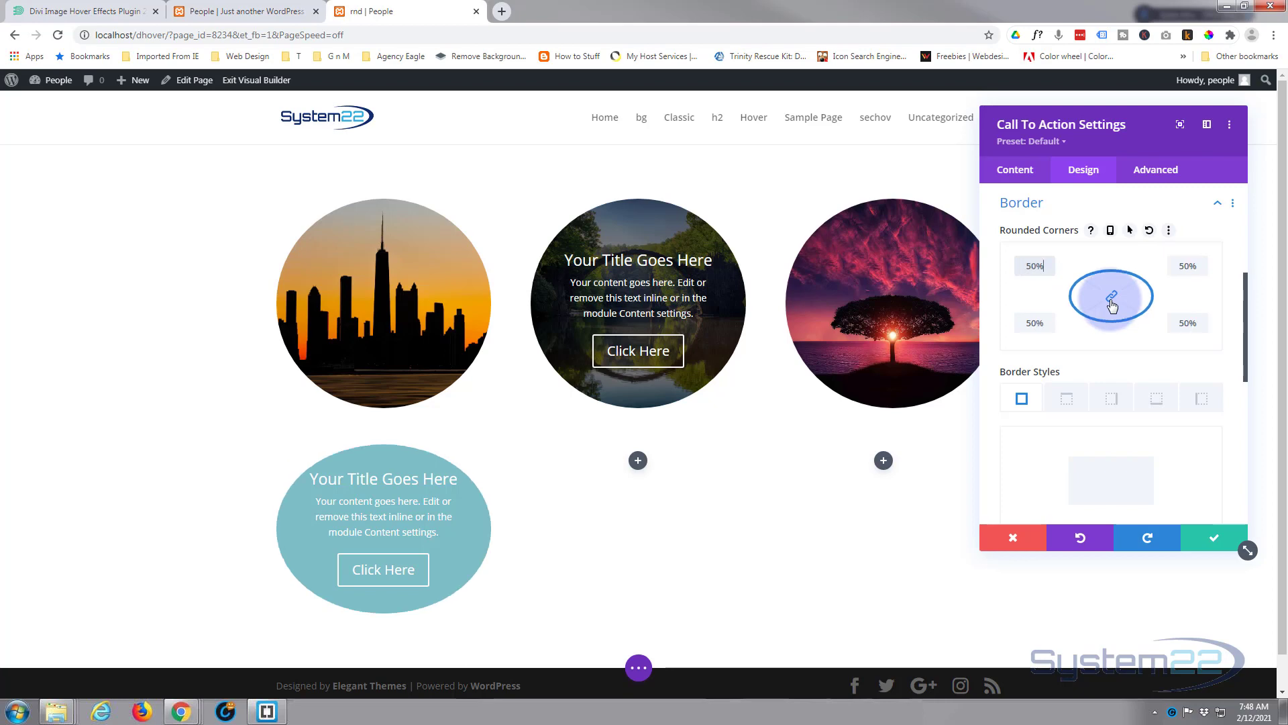
pyautogui.scroll(-1, 1116, 285)
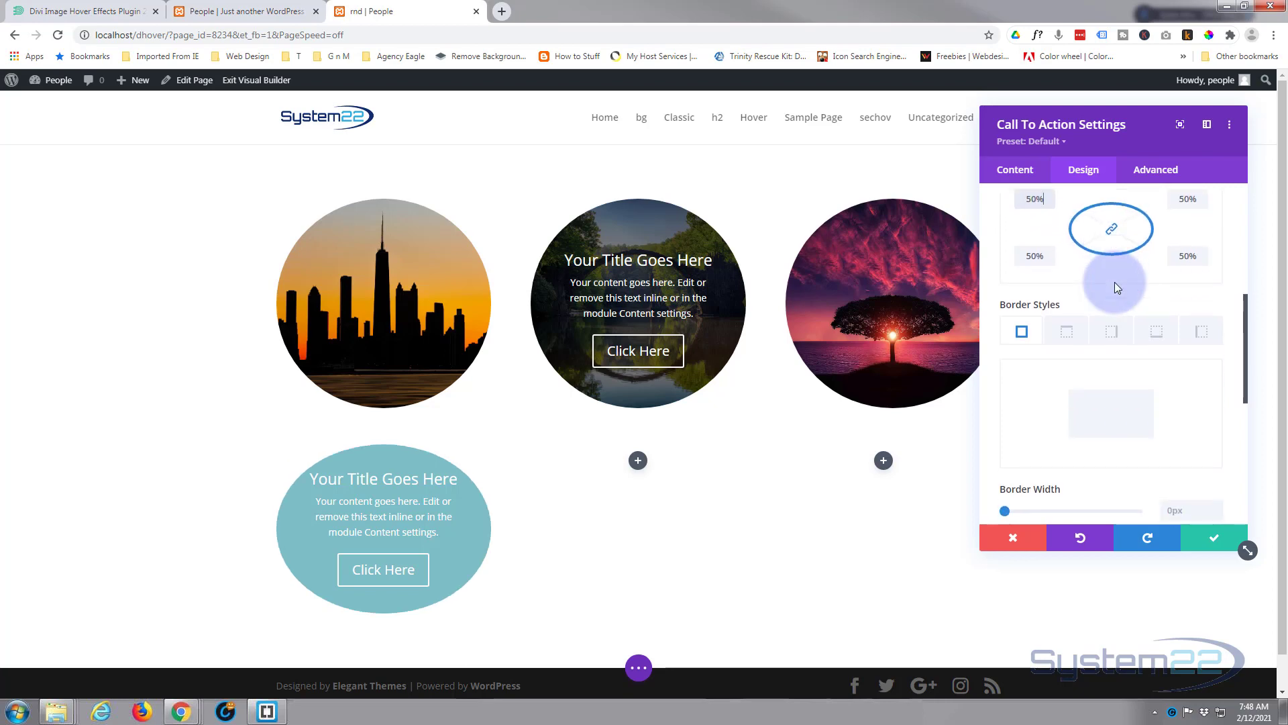
pyautogui.scroll(-1, 1114, 281)
pyautogui.scroll(1, 1114, 282)
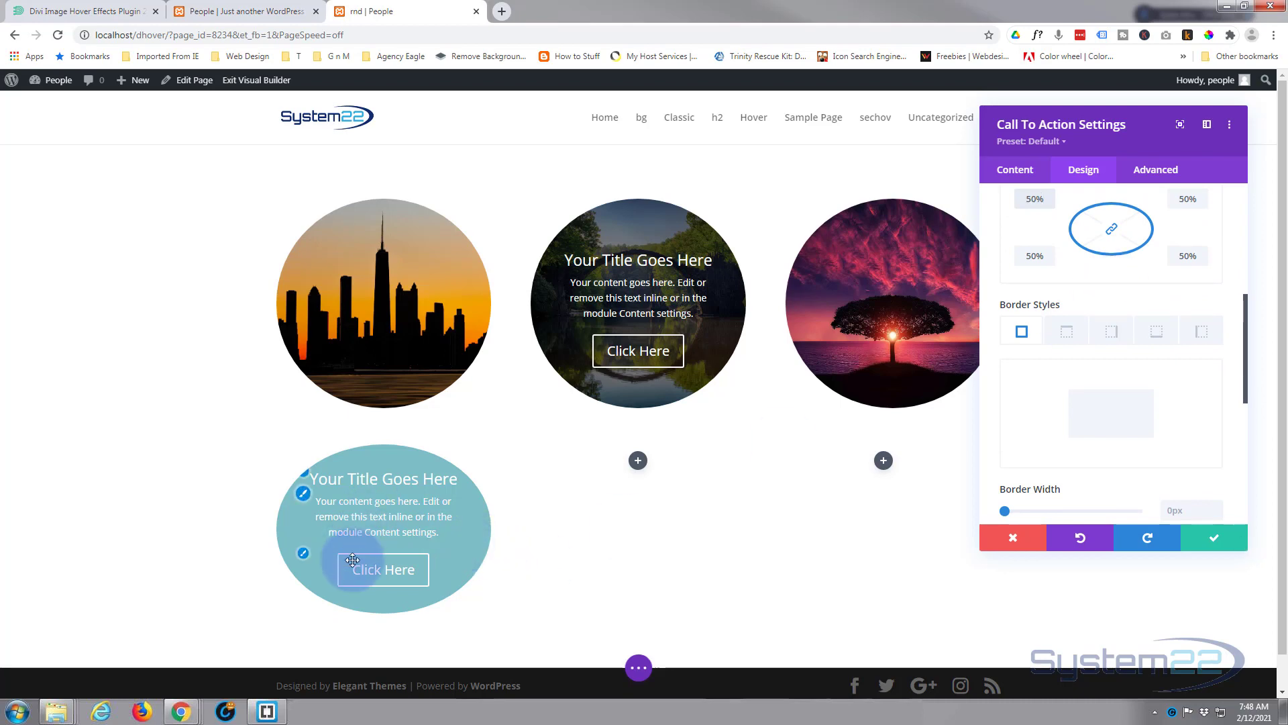
pyautogui.click(1036, 199)
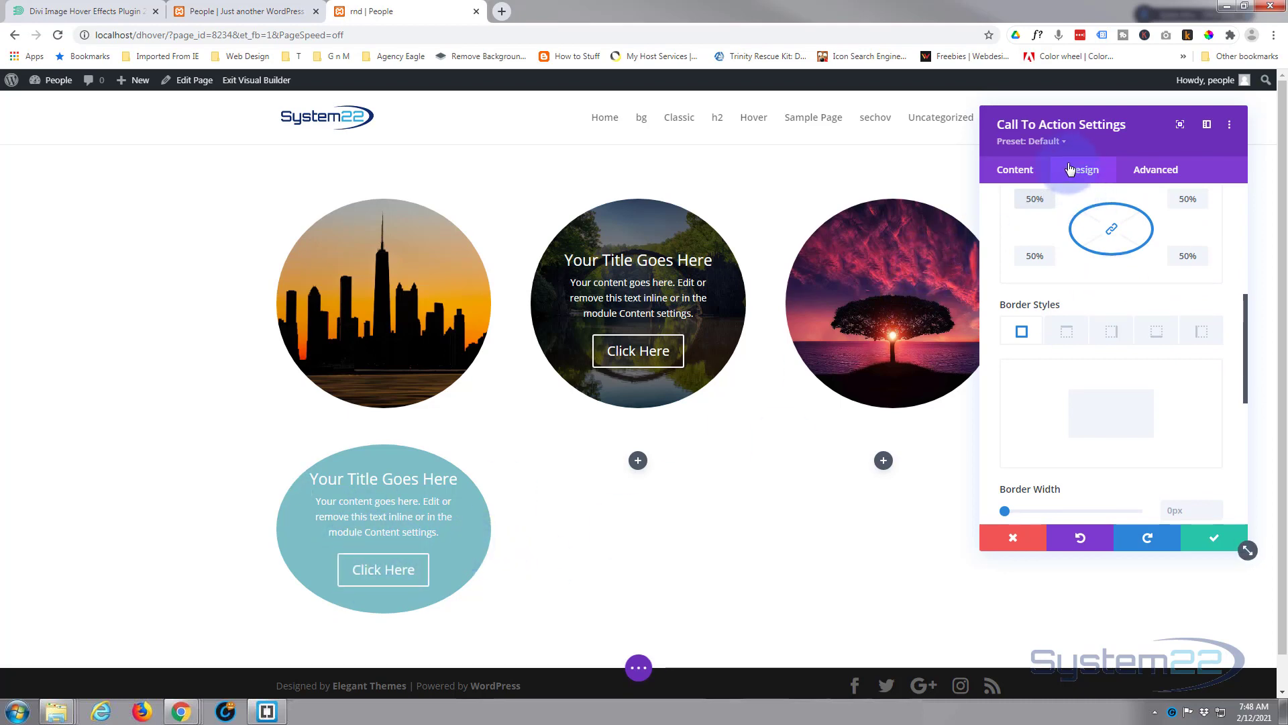
pyautogui.click(1101, 373)
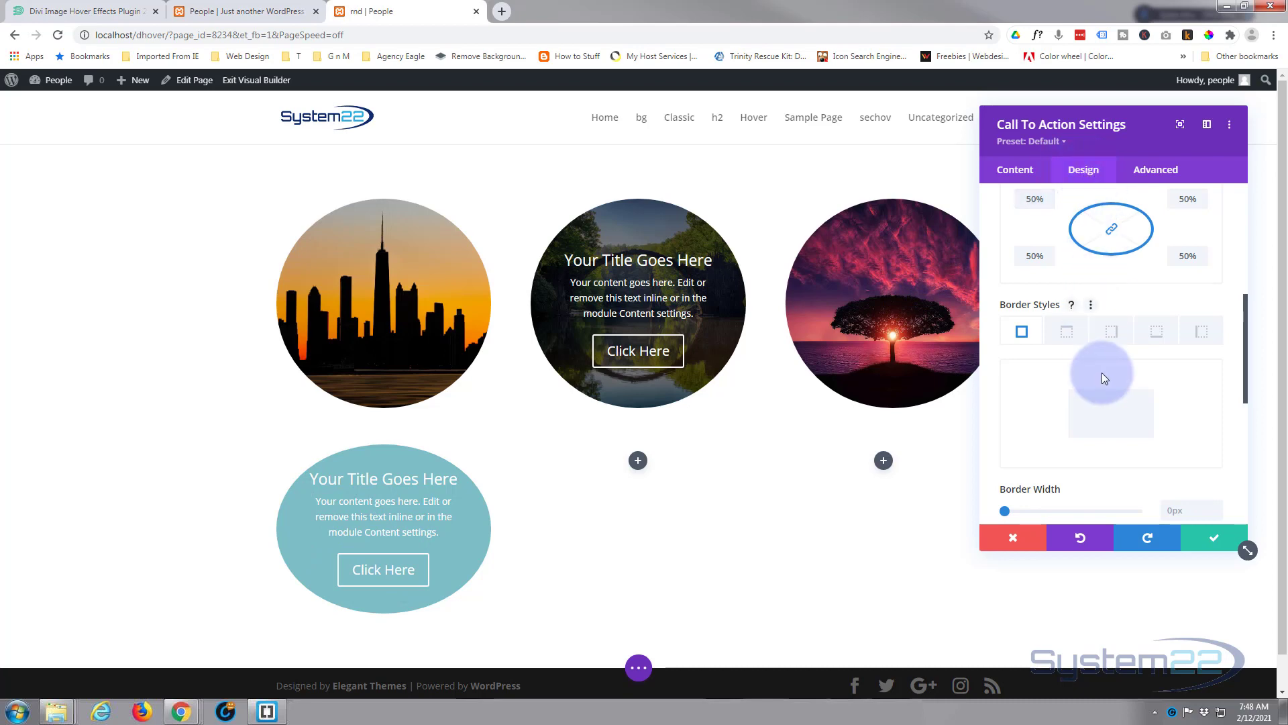
# Set the Call To Action module's padding to 80px at the top and 60px at the bottom
pyautogui.scroll(5, 1101, 372)
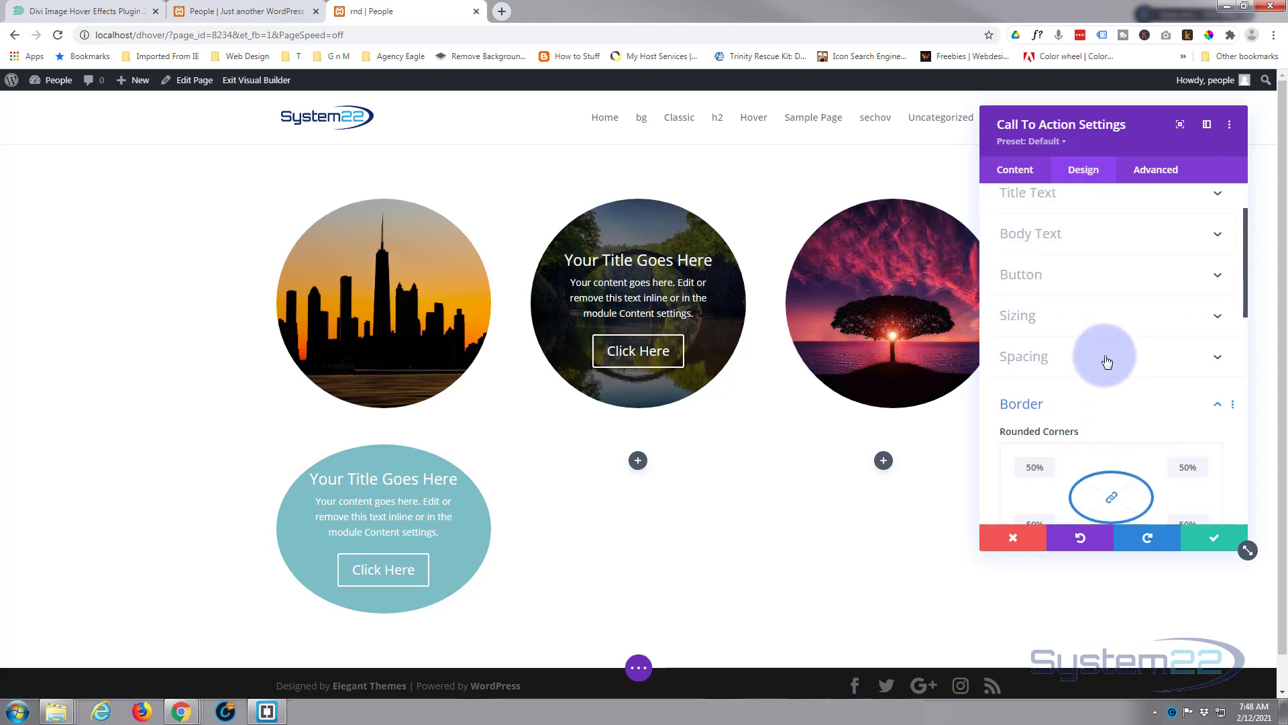
pyautogui.click(1107, 363)
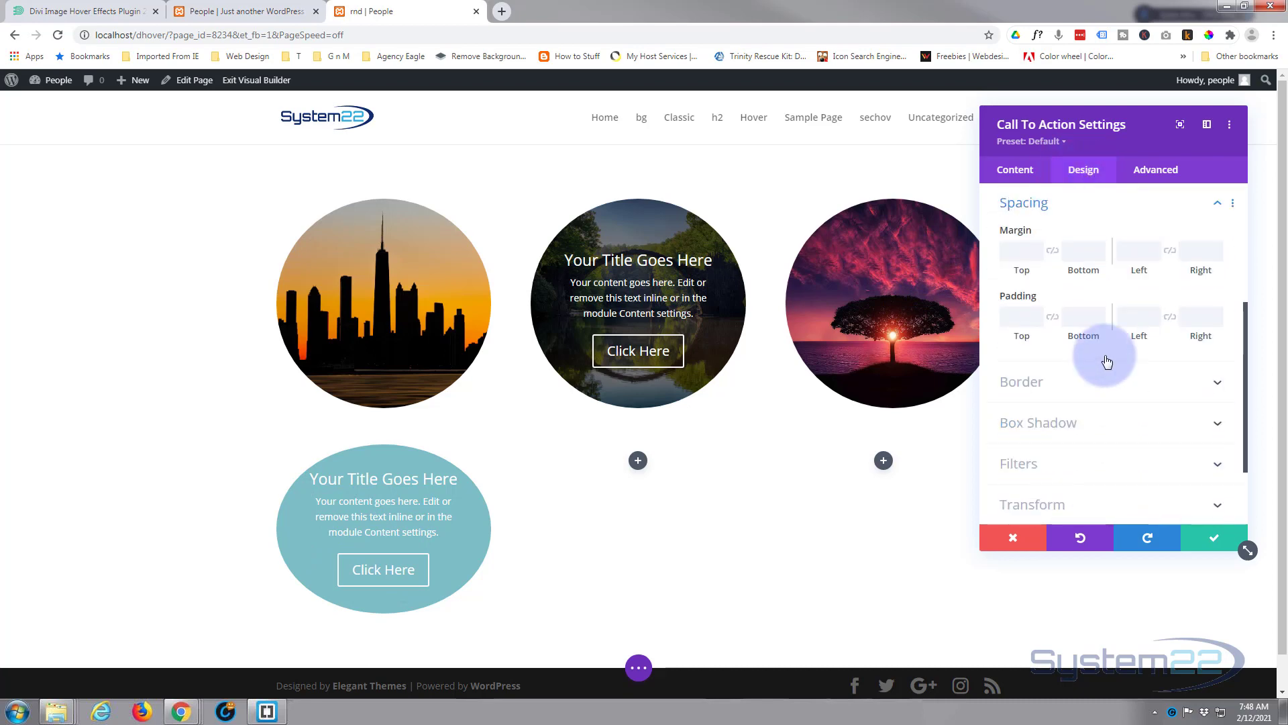
pyautogui.click(1017, 317)
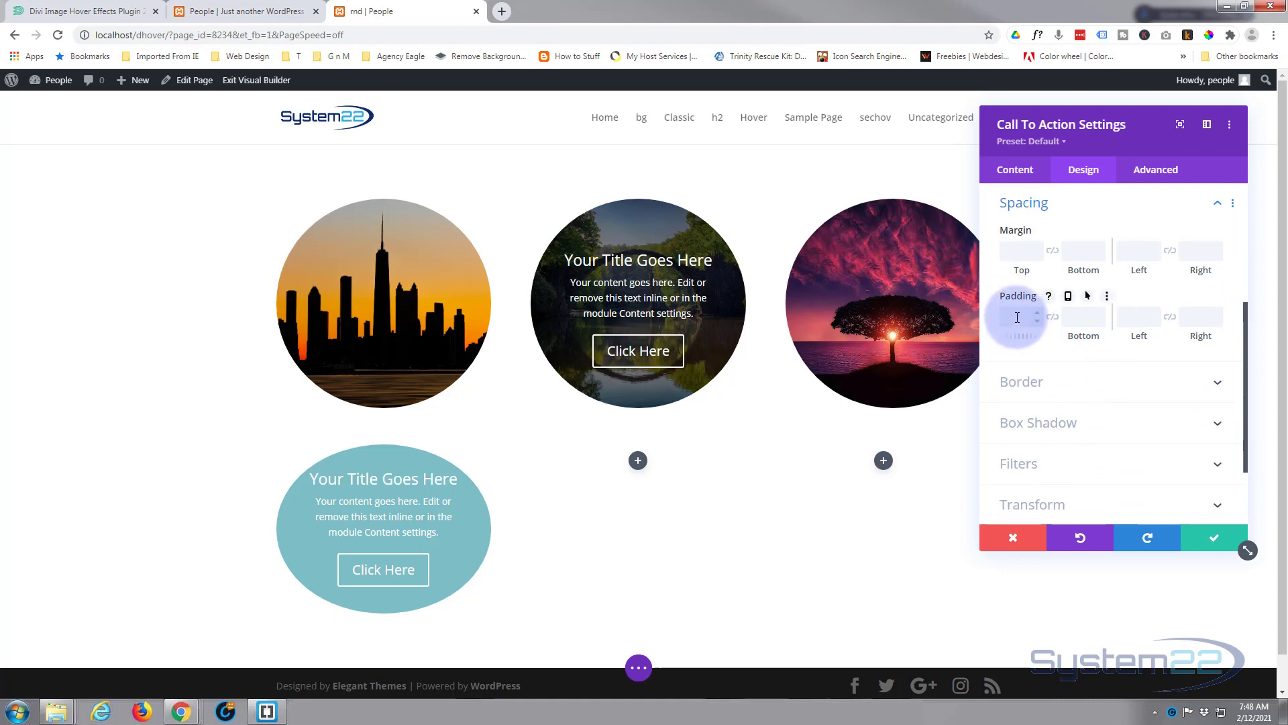
pyautogui.click(1161, 257)
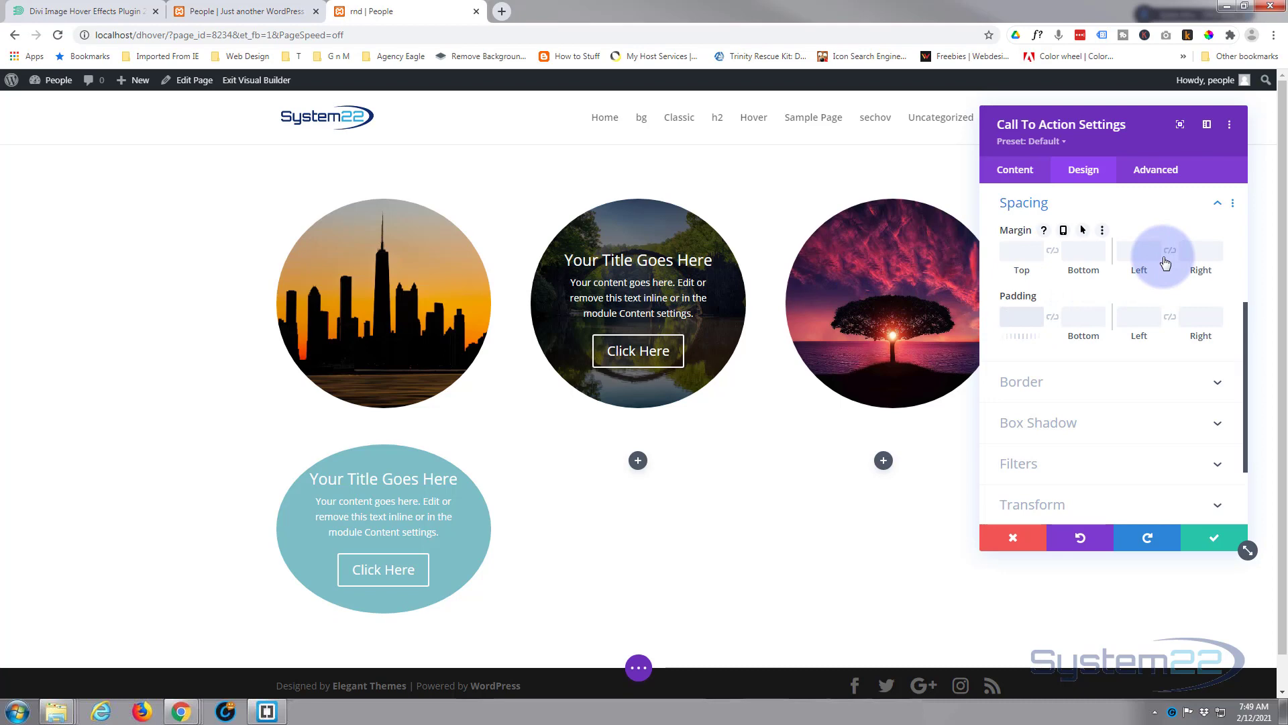
pyautogui.write('80px')
pyautogui.click(1084, 315)
pyautogui.write('60px')
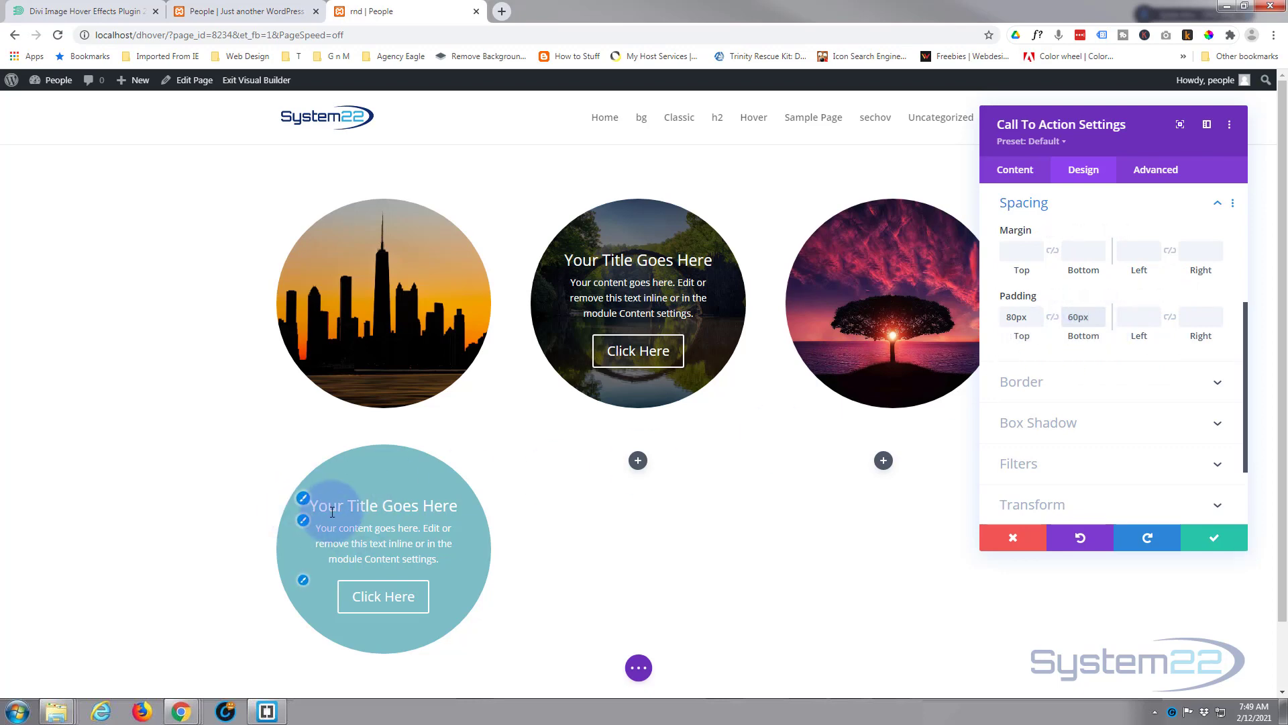
pyautogui.click(1099, 313)
pyautogui.click(1100, 321)
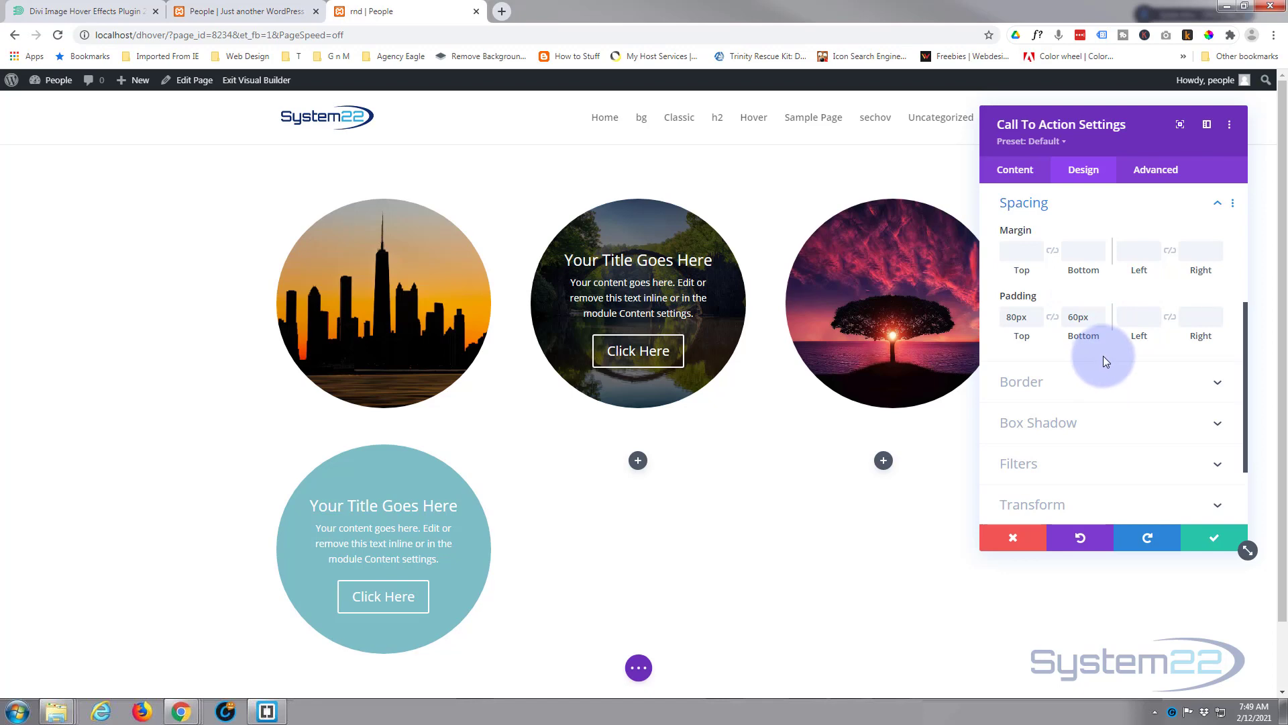
# Set the Call To Action module's background colour to semi-transparent black, rgba(0,0,0,0.52), and save the module
pyautogui.click(1024, 173)
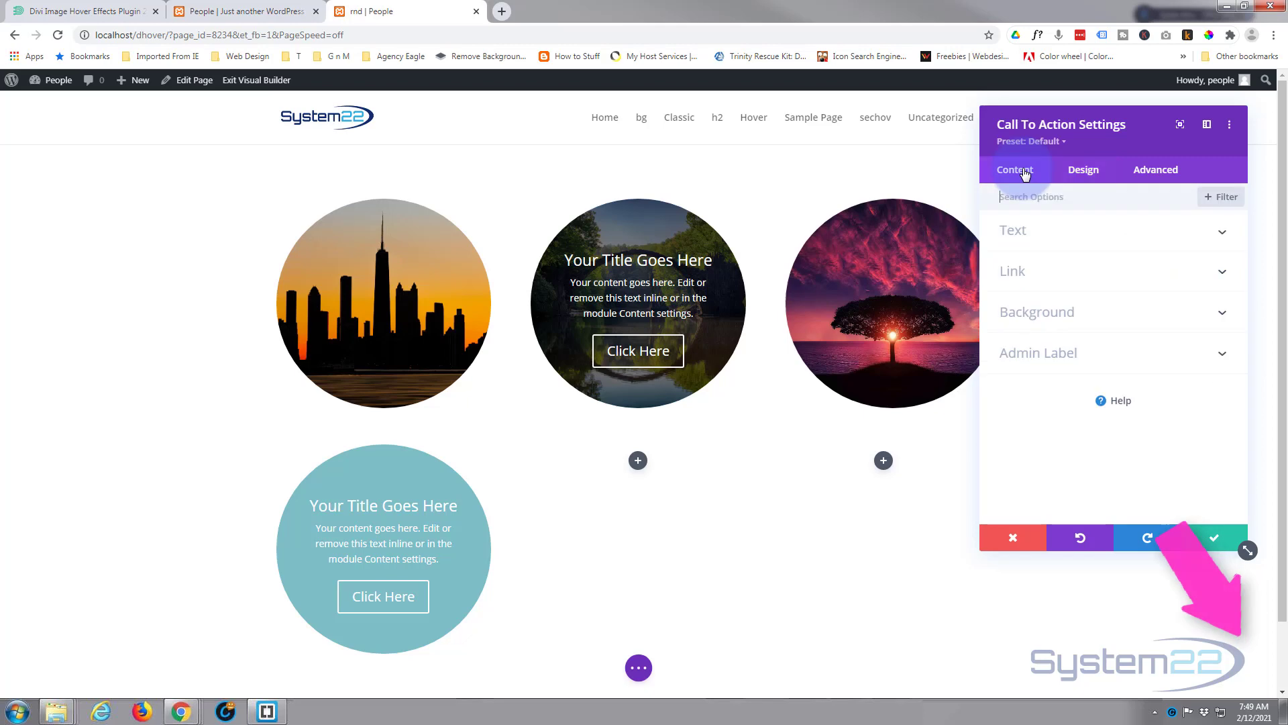
pyautogui.click(1120, 320)
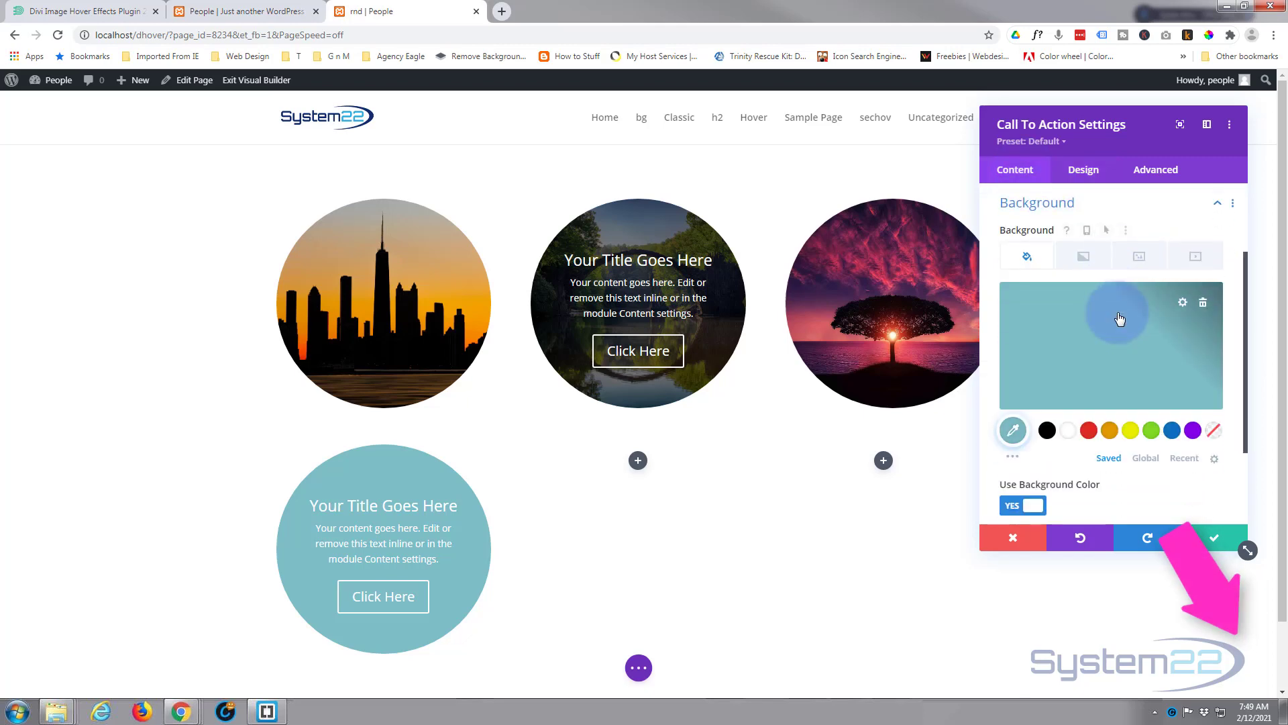
pyautogui.click(1048, 431)
pyautogui.moveTo(1058, 371)
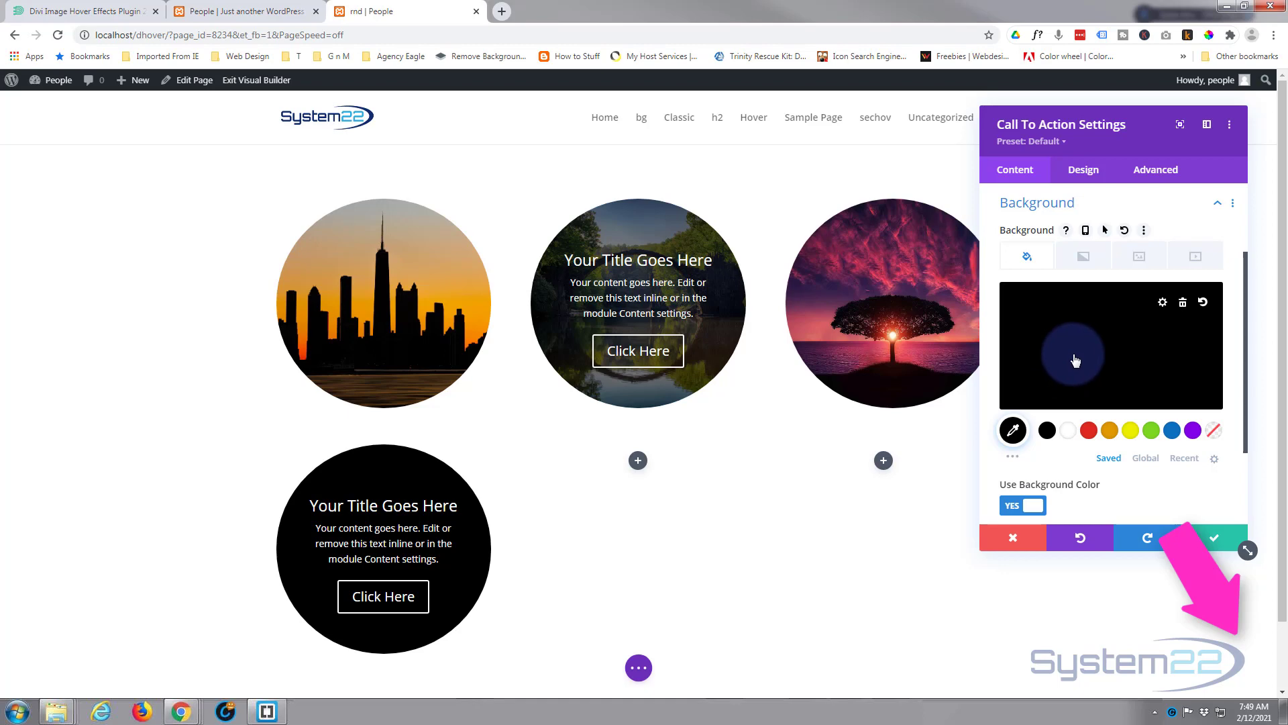
pyautogui.click(1075, 360)
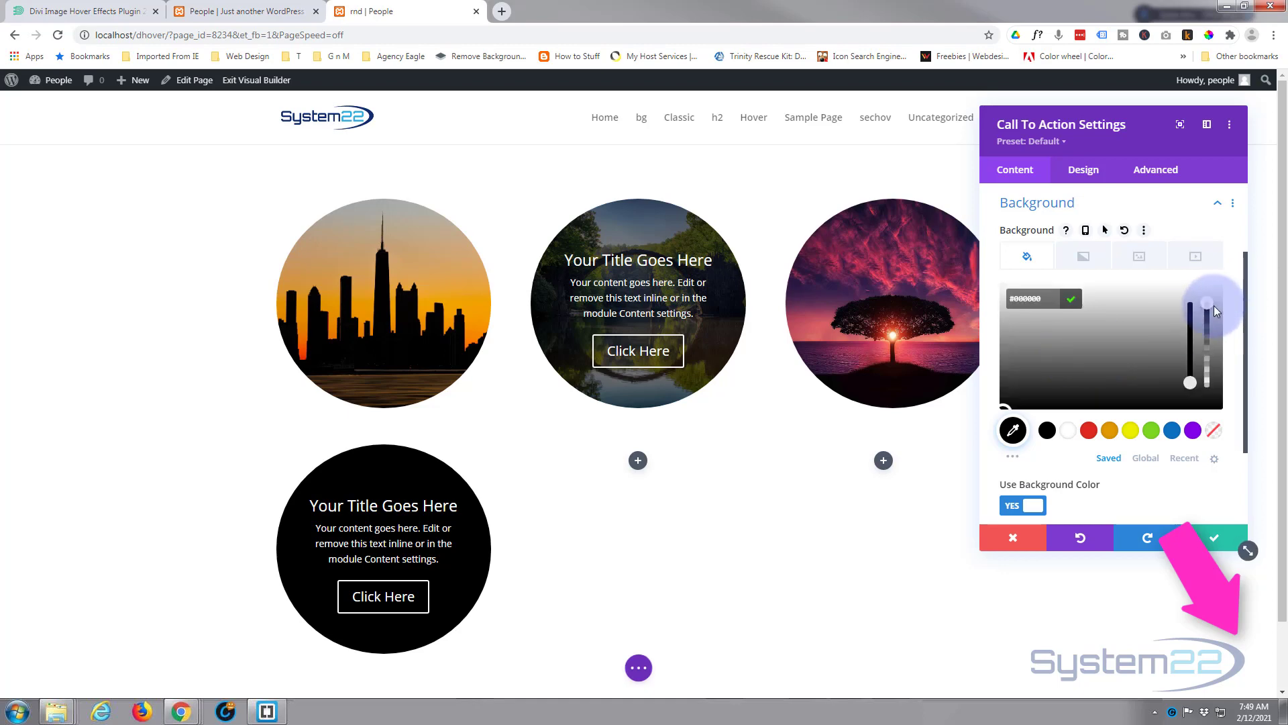
pyautogui.moveTo(1208, 303); pyautogui.dragTo(1212, 353)
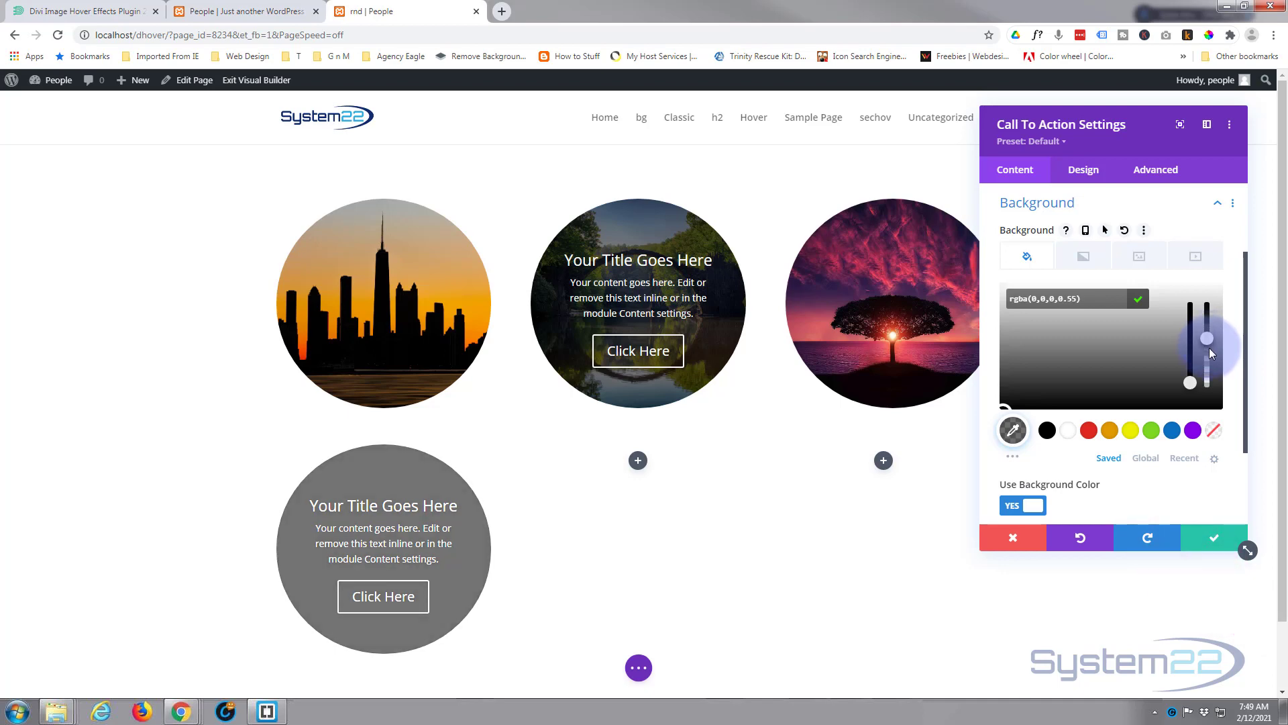
pyautogui.moveTo(1212, 354); pyautogui.dragTo(1213, 355)
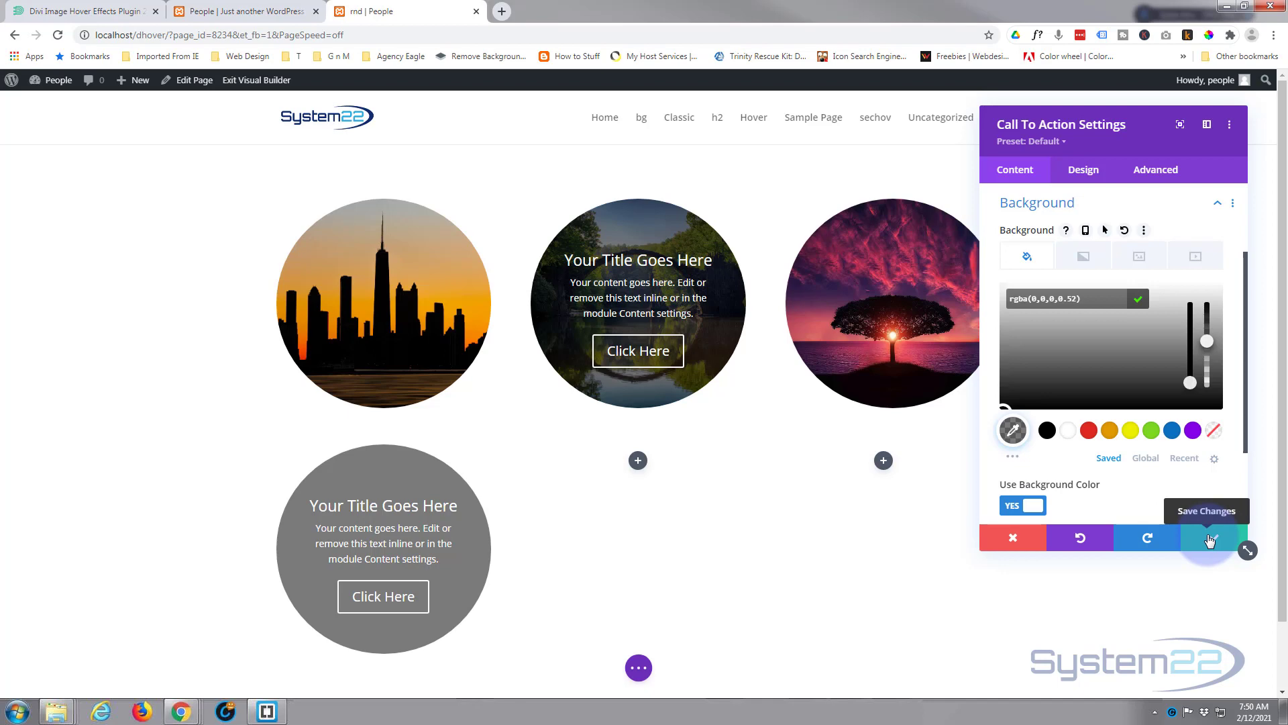
pyautogui.click(1210, 541)
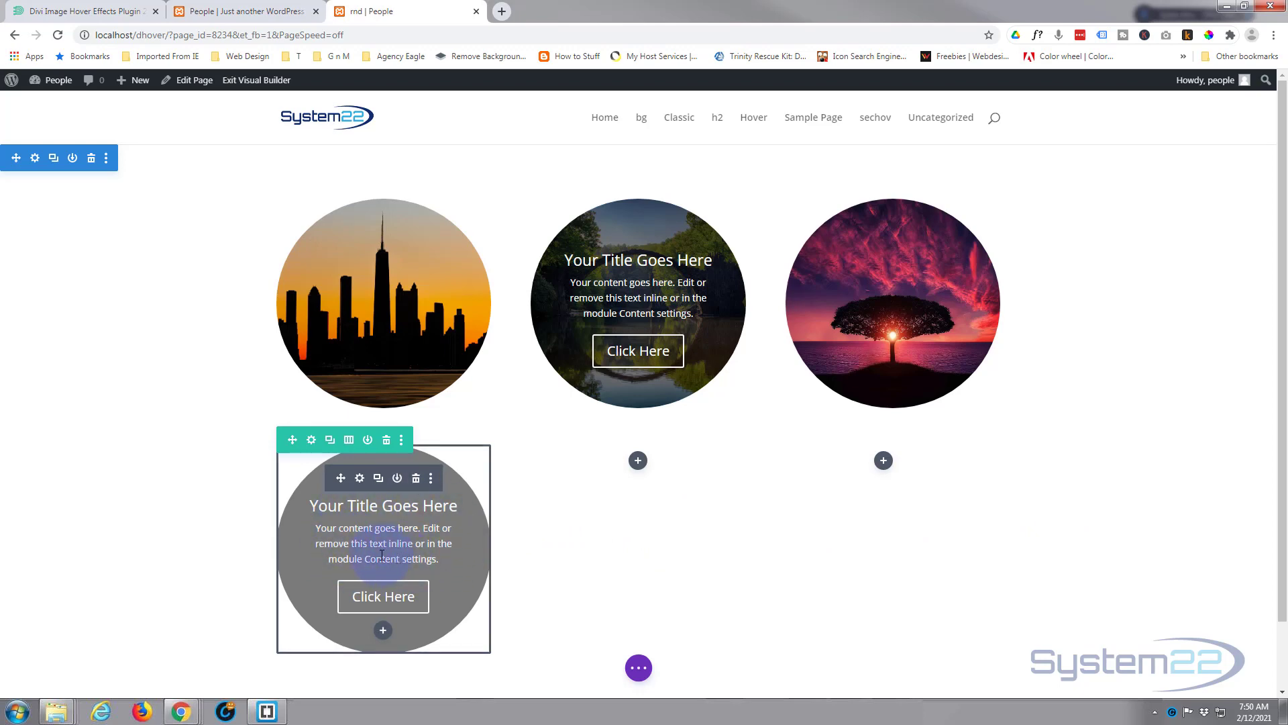
# Give the first column of the Call To Action's row the northern lights photo from the media library as its background image
pyautogui.click(311, 441)
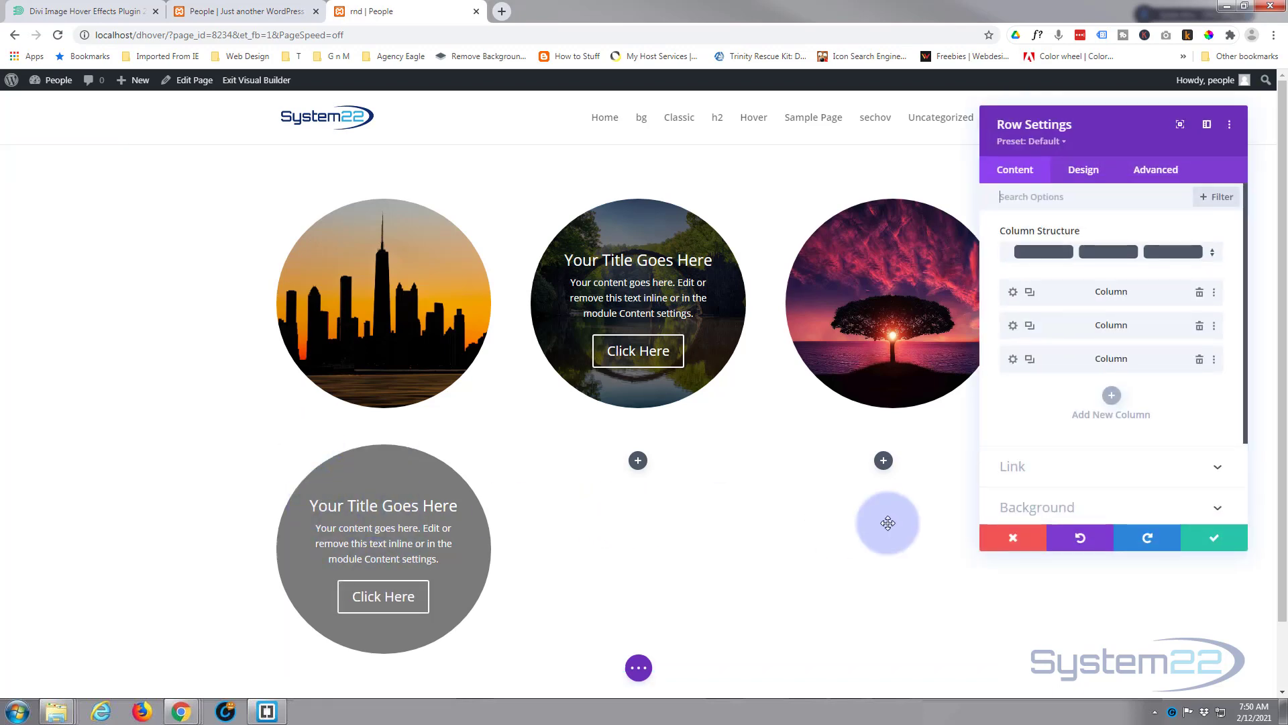
pyautogui.click(1013, 293)
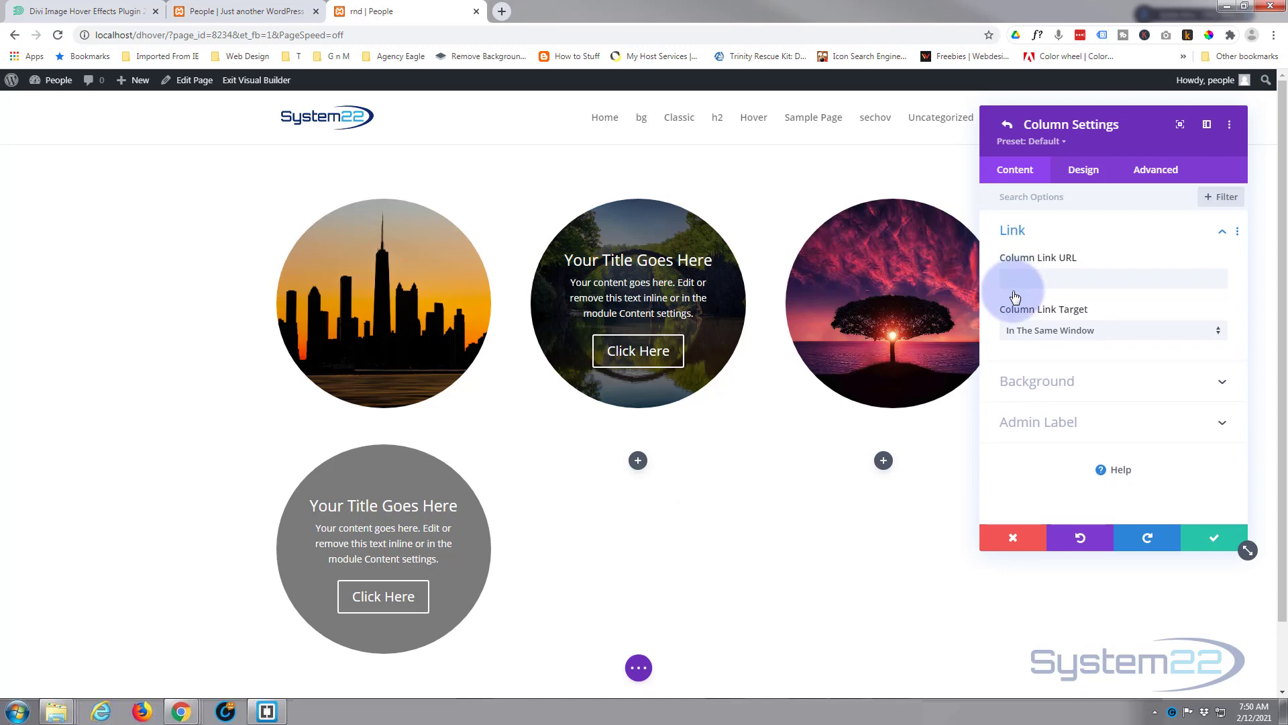
pyautogui.click(1095, 381)
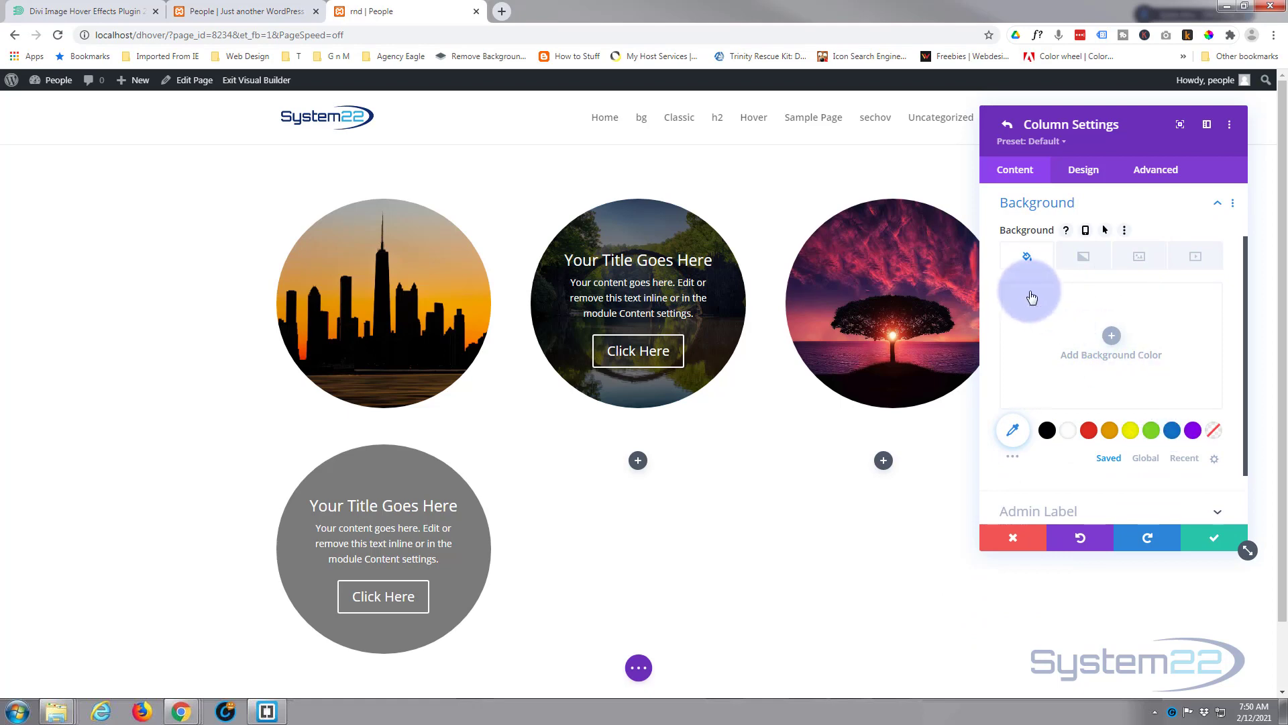
pyautogui.click(1141, 259)
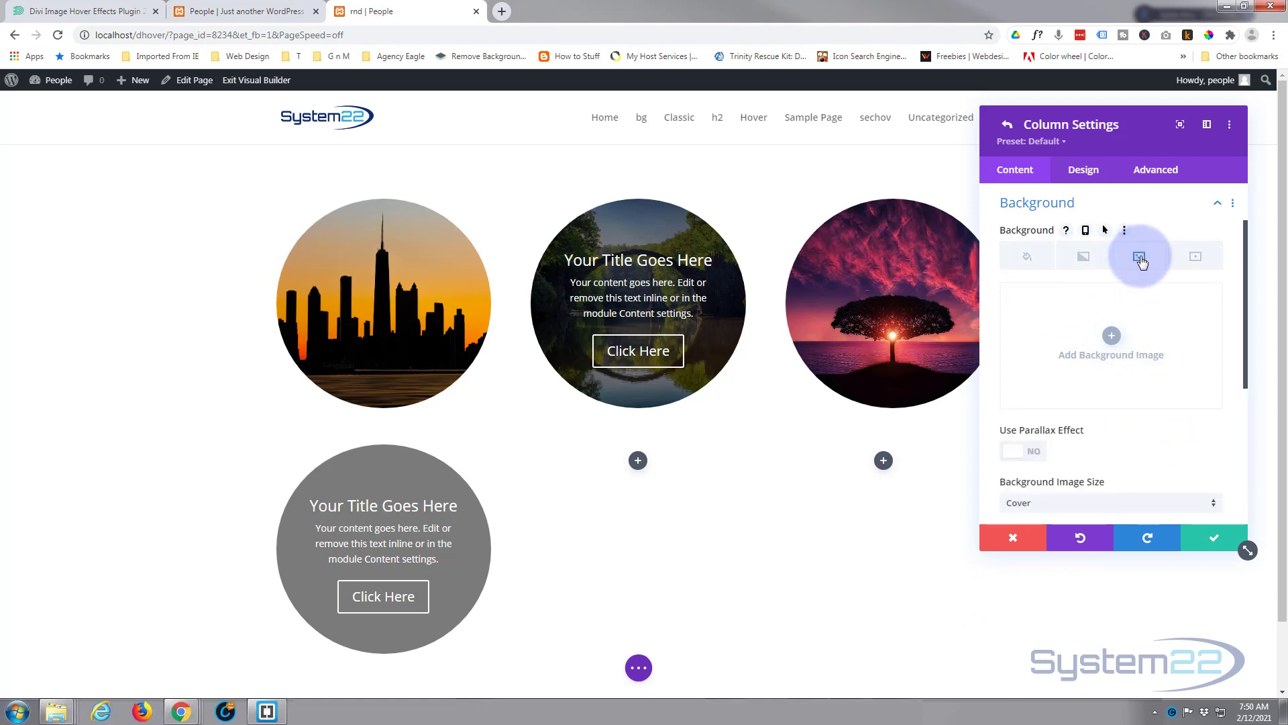
pyautogui.click(1110, 336)
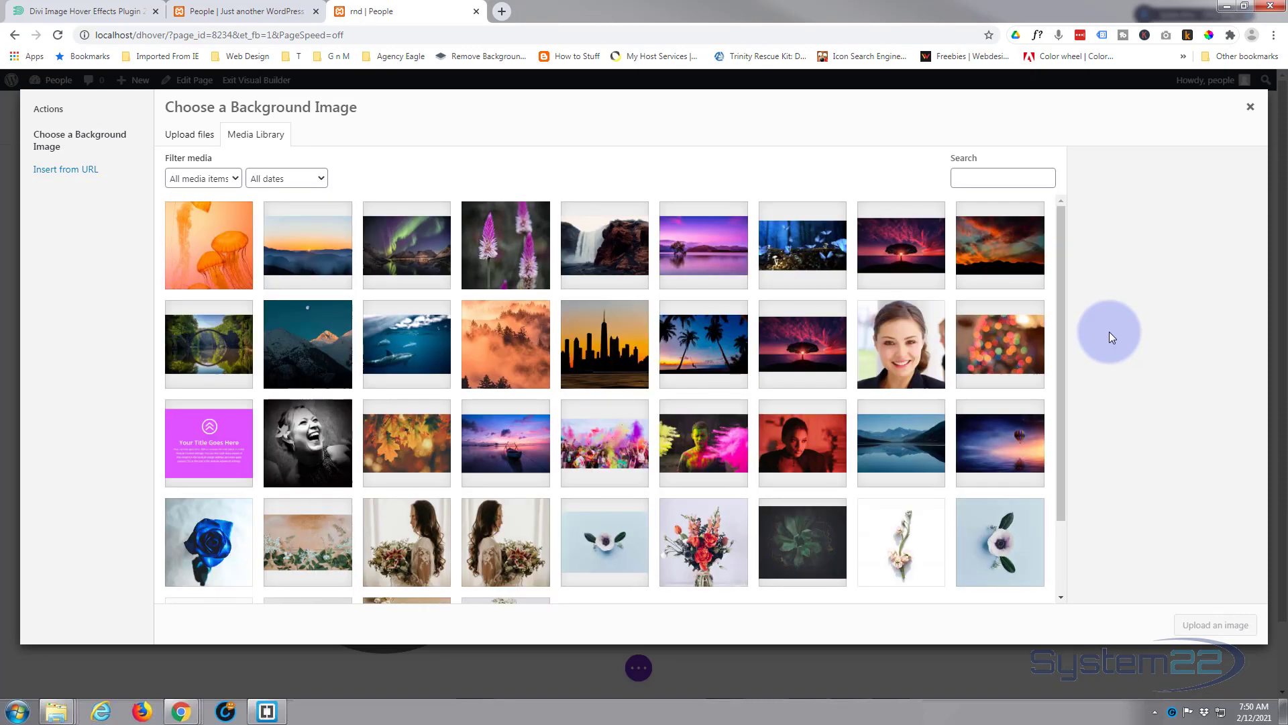
pyautogui.click(410, 263)
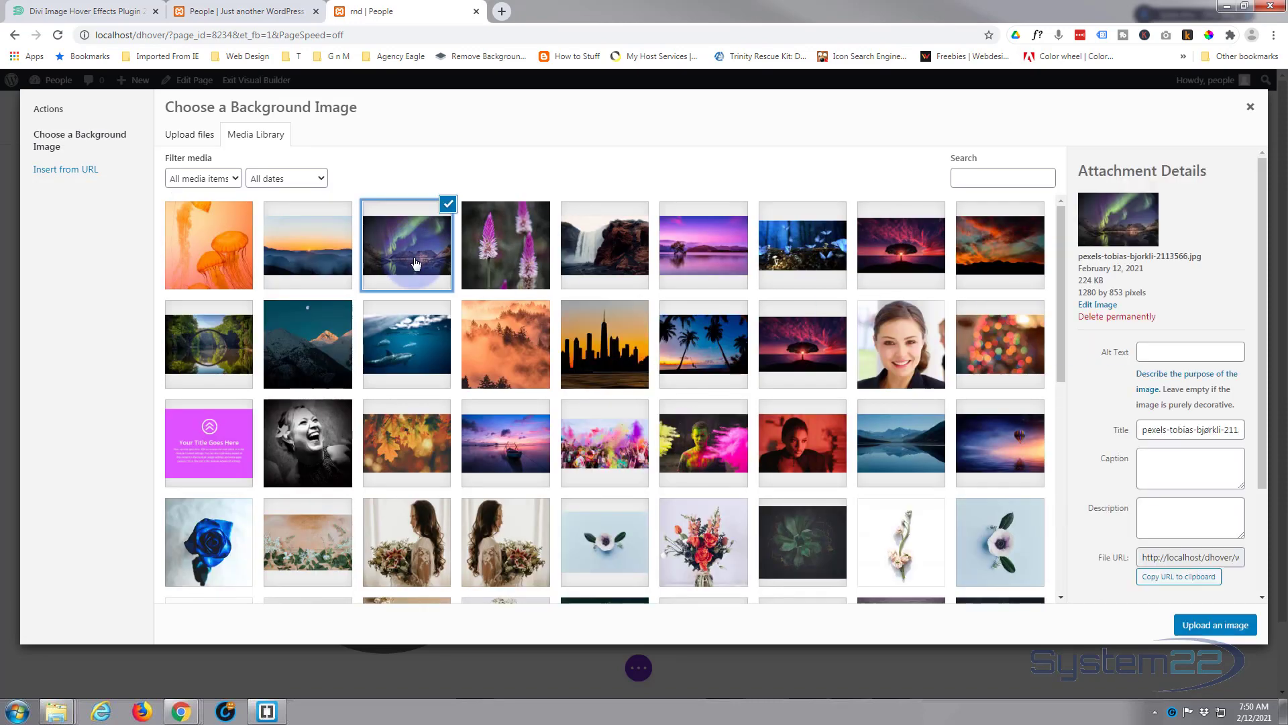
pyautogui.click(1209, 630)
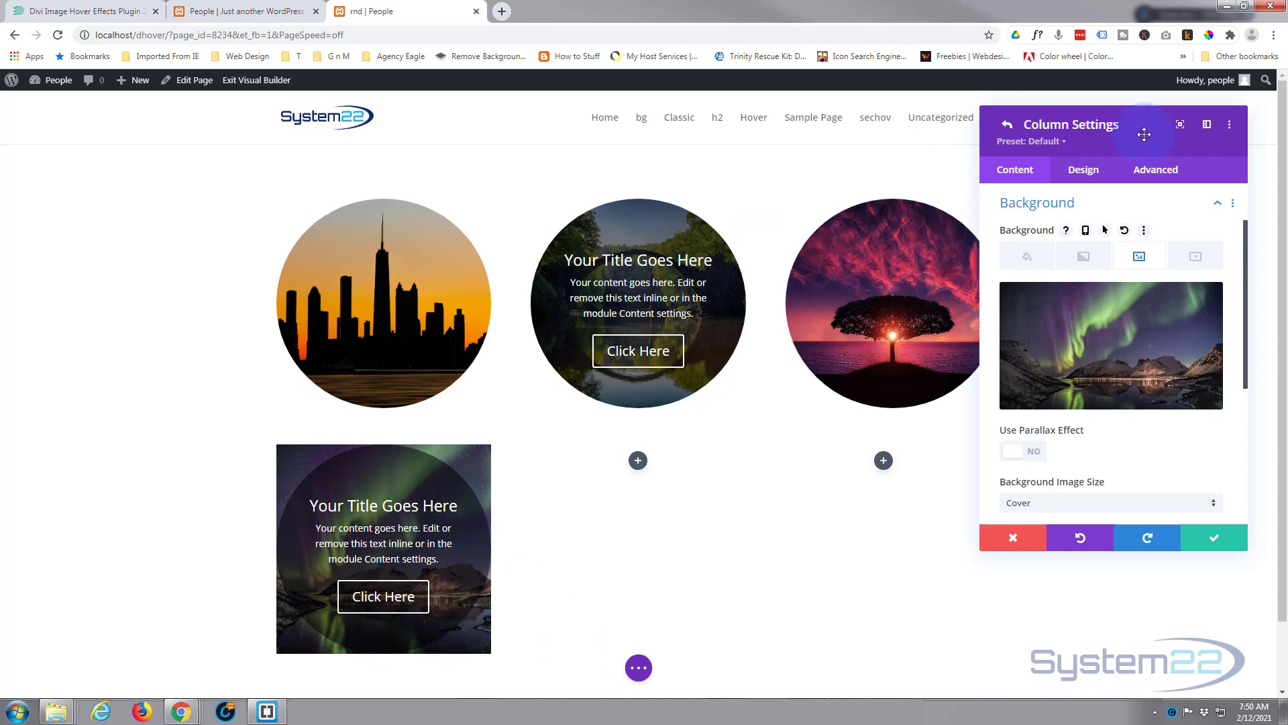
# Round all four corners of the first column's border to 50% and save the column and row settings
pyautogui.click(1084, 170)
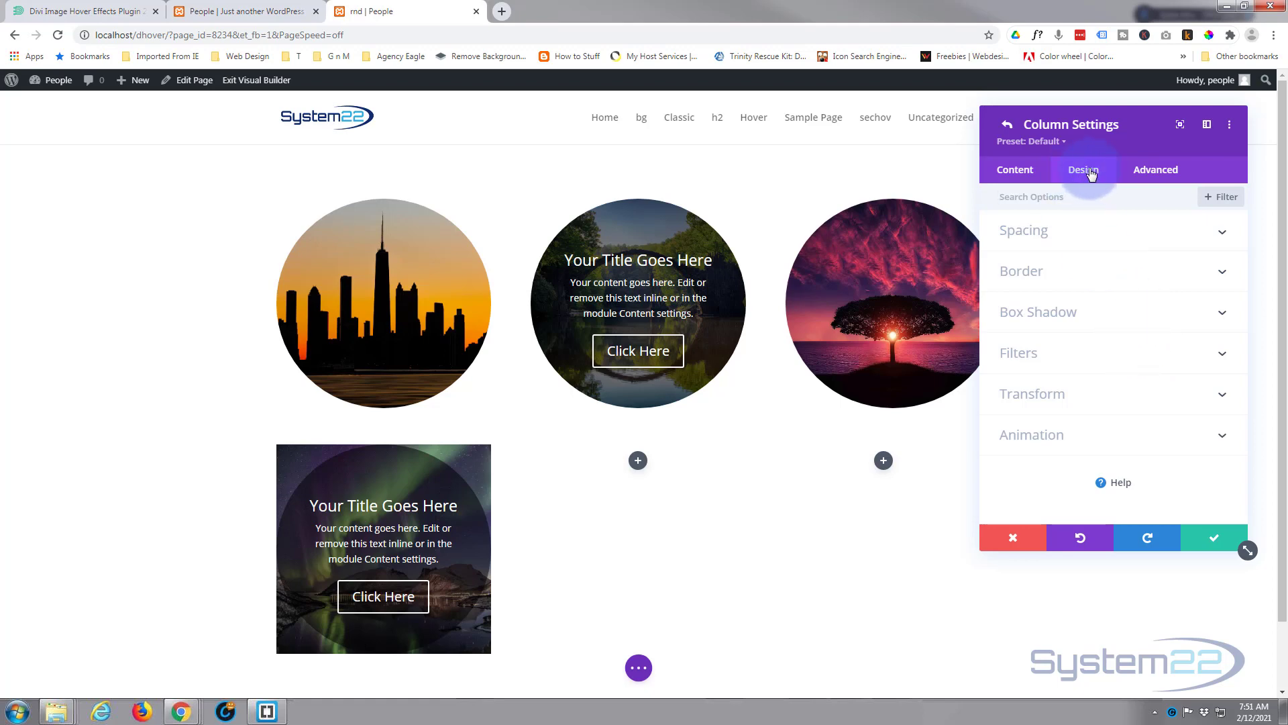
pyautogui.click(1116, 272)
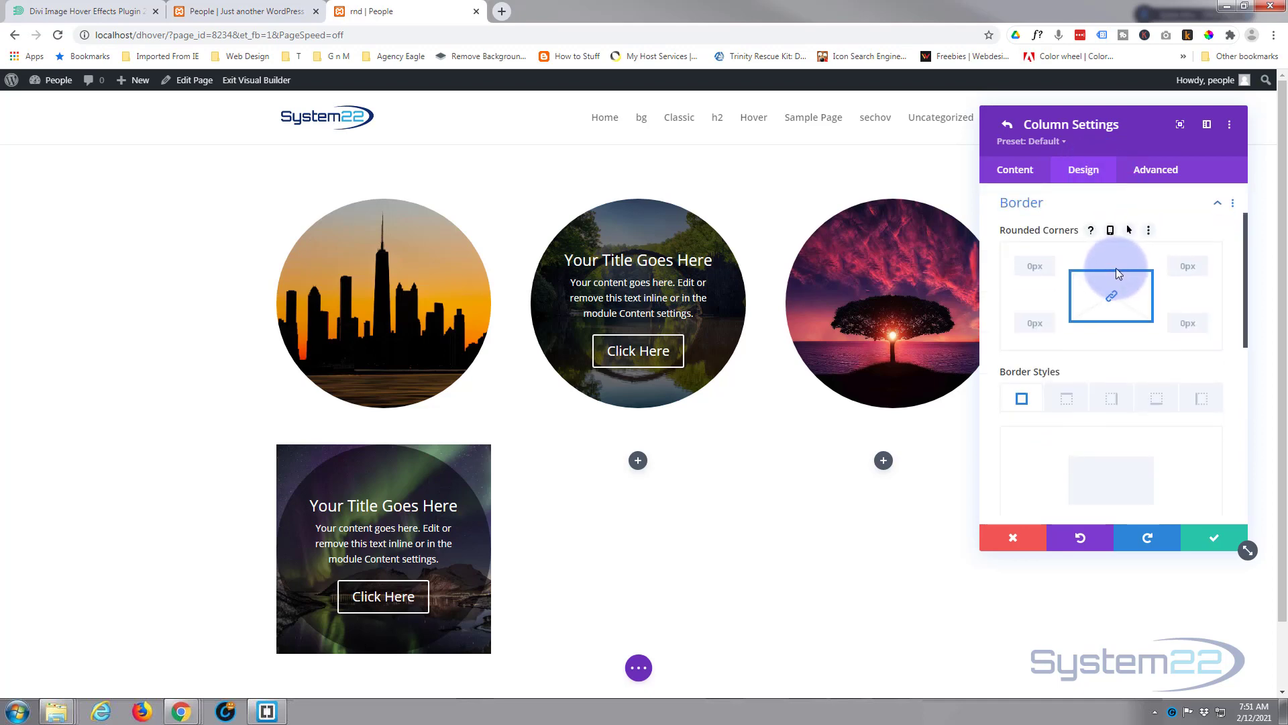
pyautogui.scroll(-1, 1104, 344)
pyautogui.scroll(-1, 1104, 344)
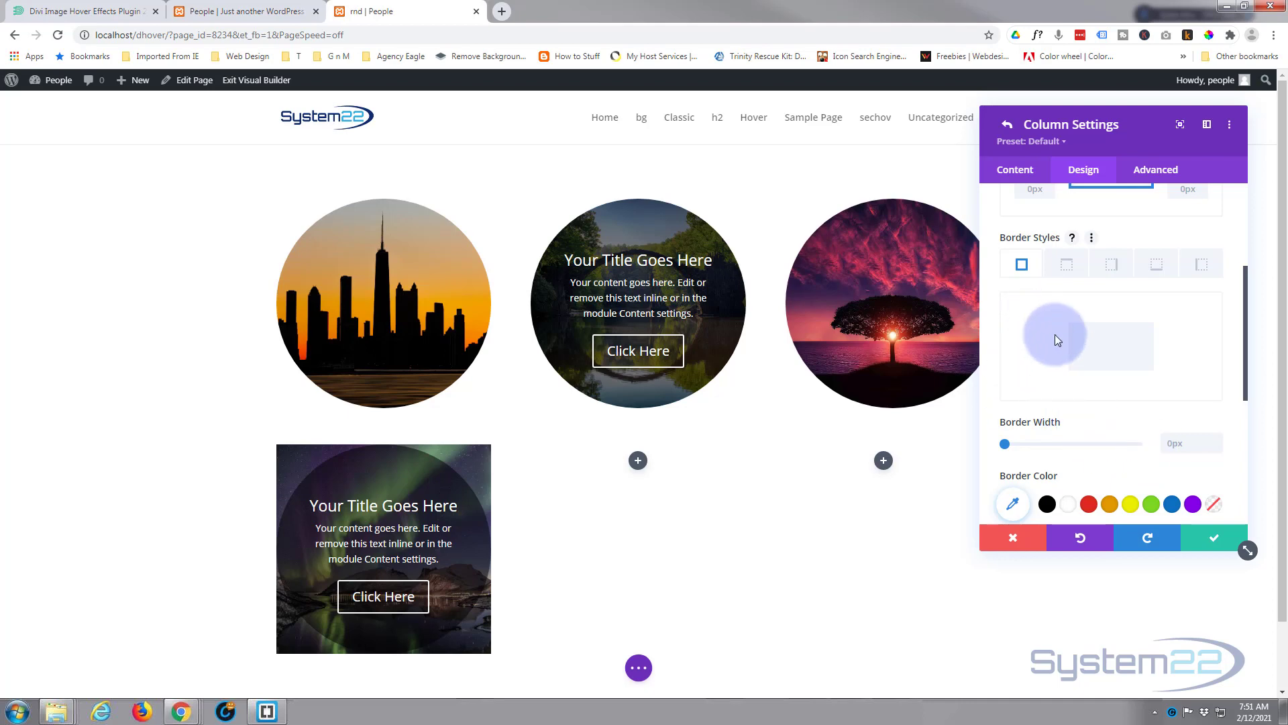
pyautogui.scroll(2, 1042, 337)
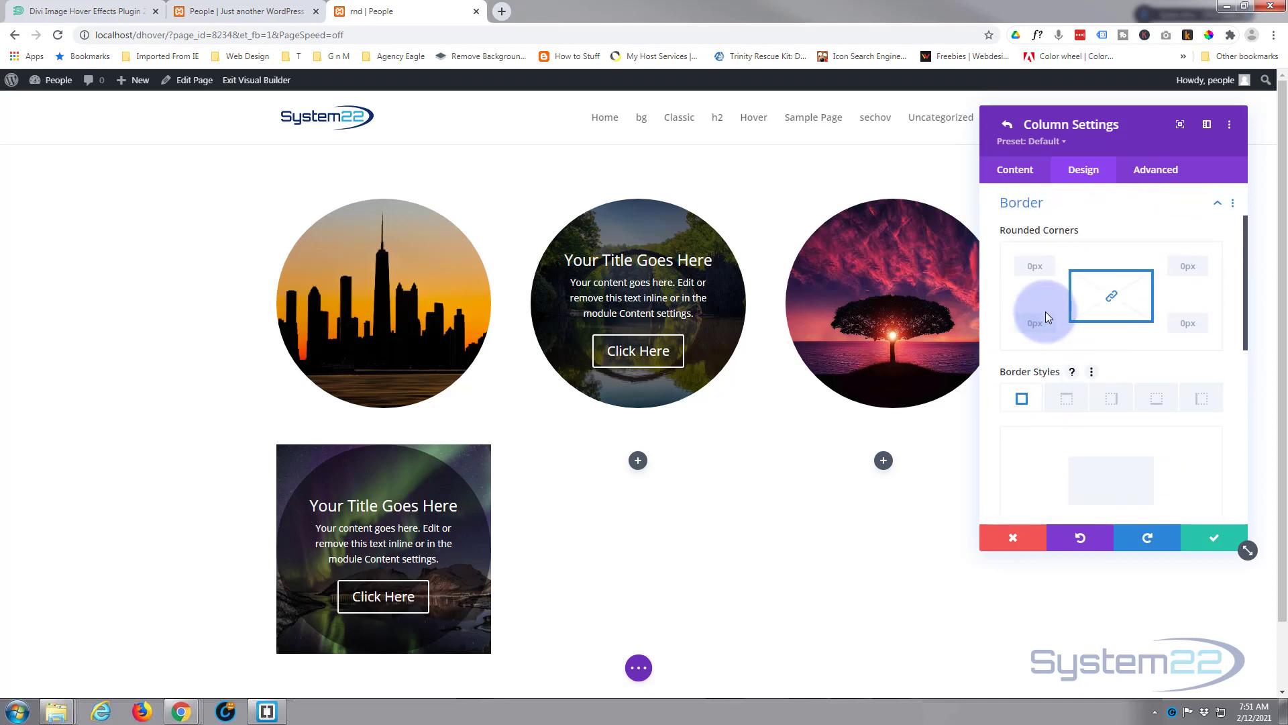
pyautogui.click(1034, 265)
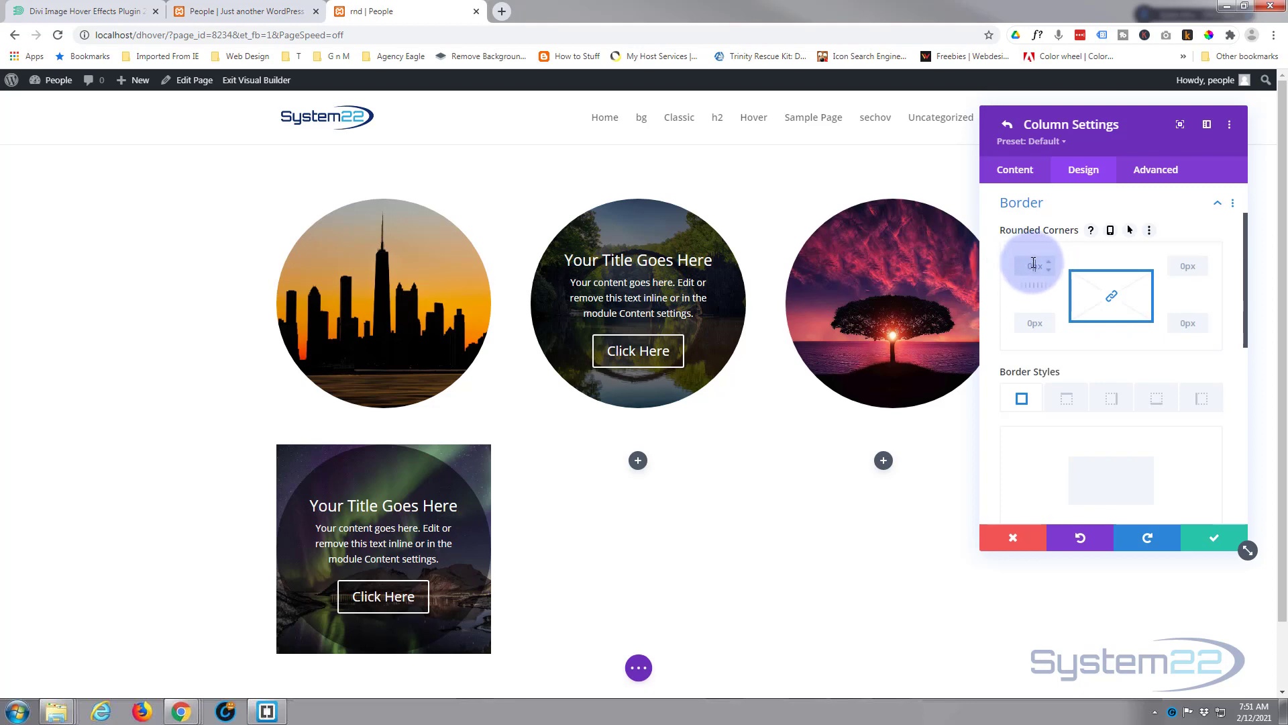
pyautogui.write('50%')
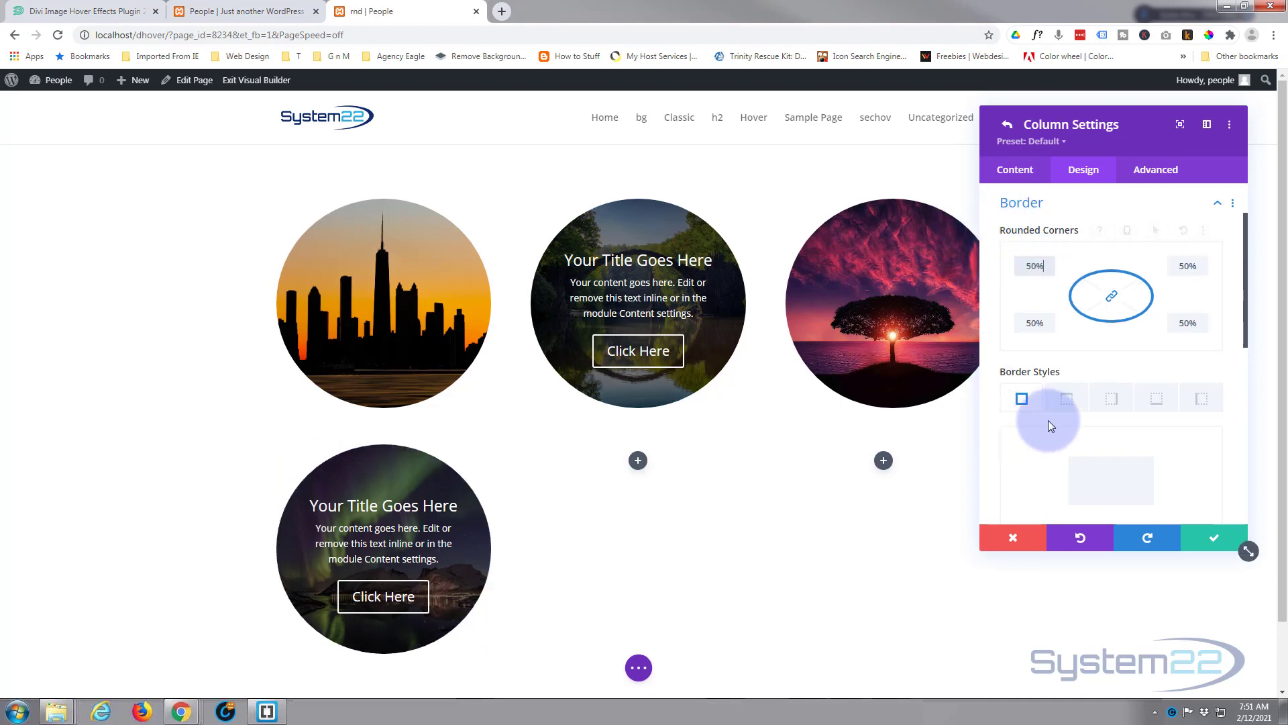
pyautogui.click(1217, 540)
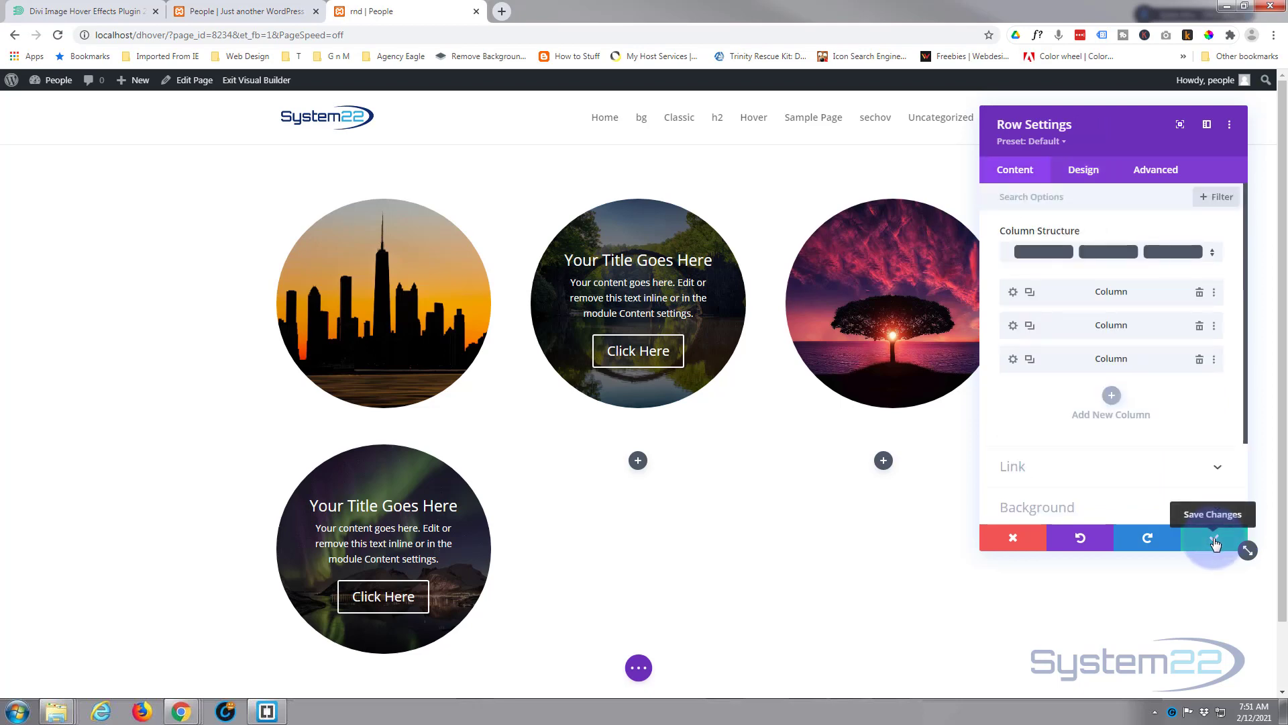
pyautogui.click(1214, 539)
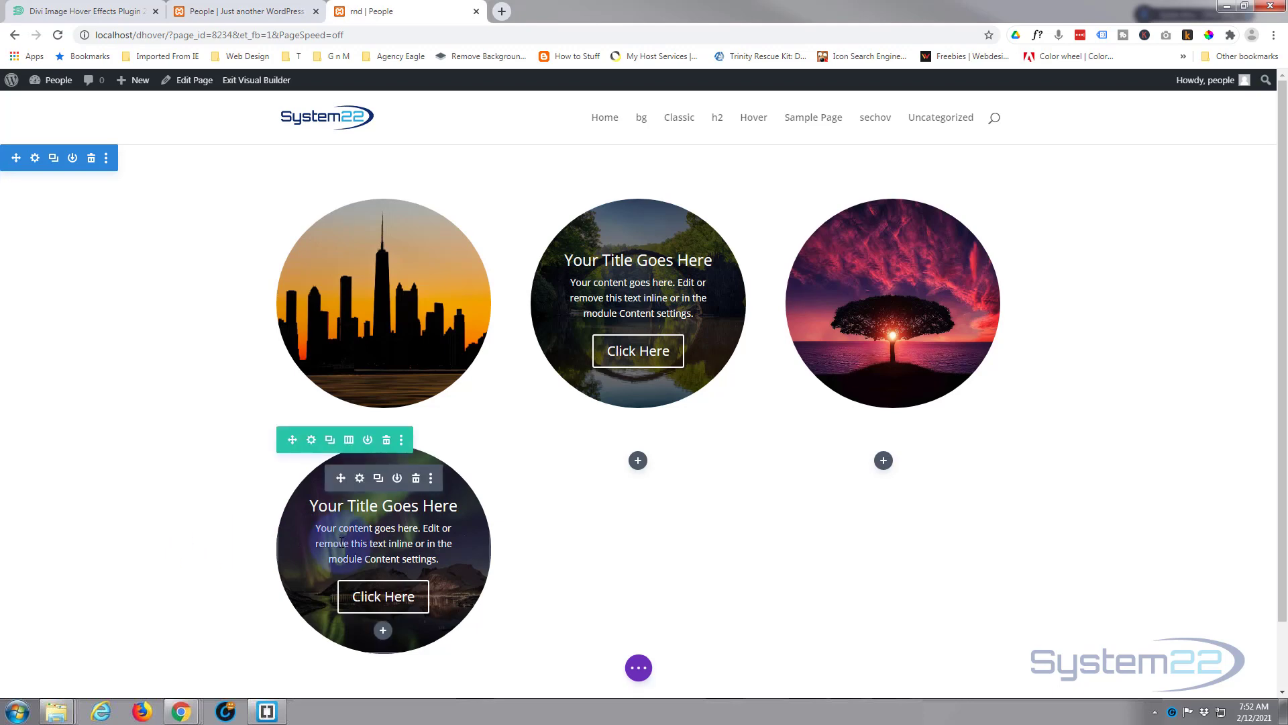
# Enable hover options for the Call To Action module's opacity filter and set its desktop opacity to 0%
pyautogui.click(360, 479)
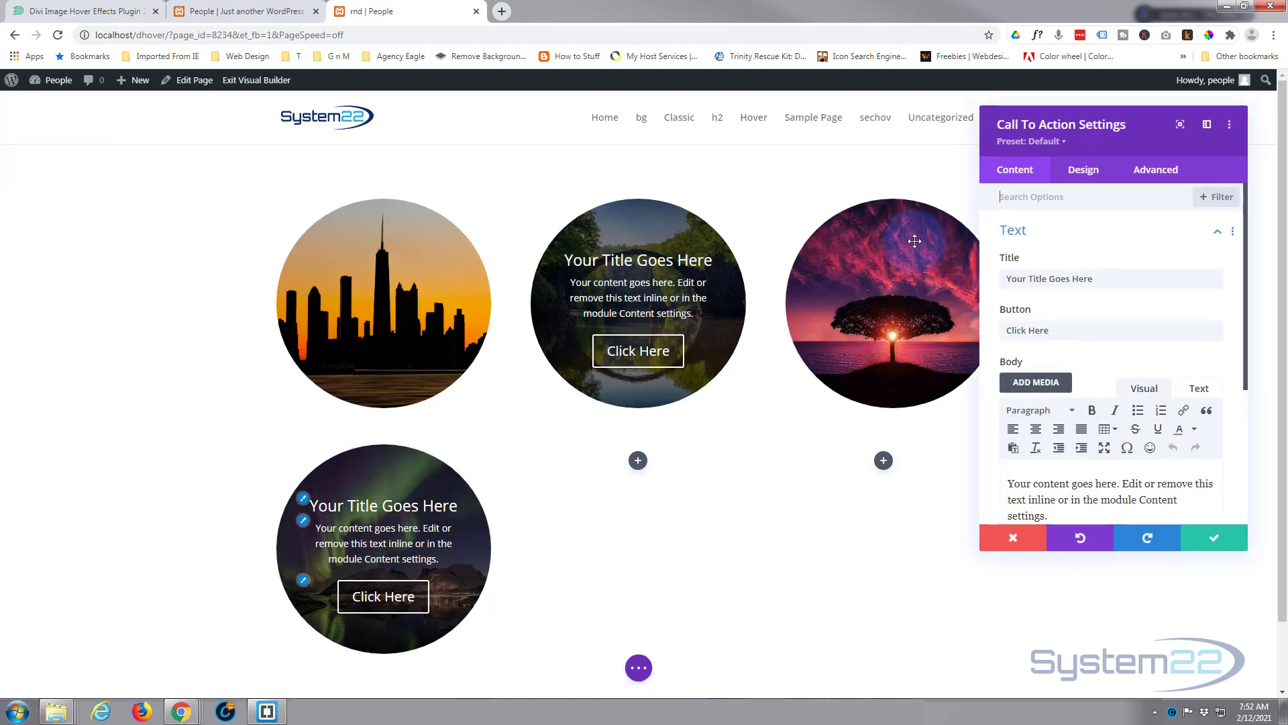
pyautogui.click(1084, 171)
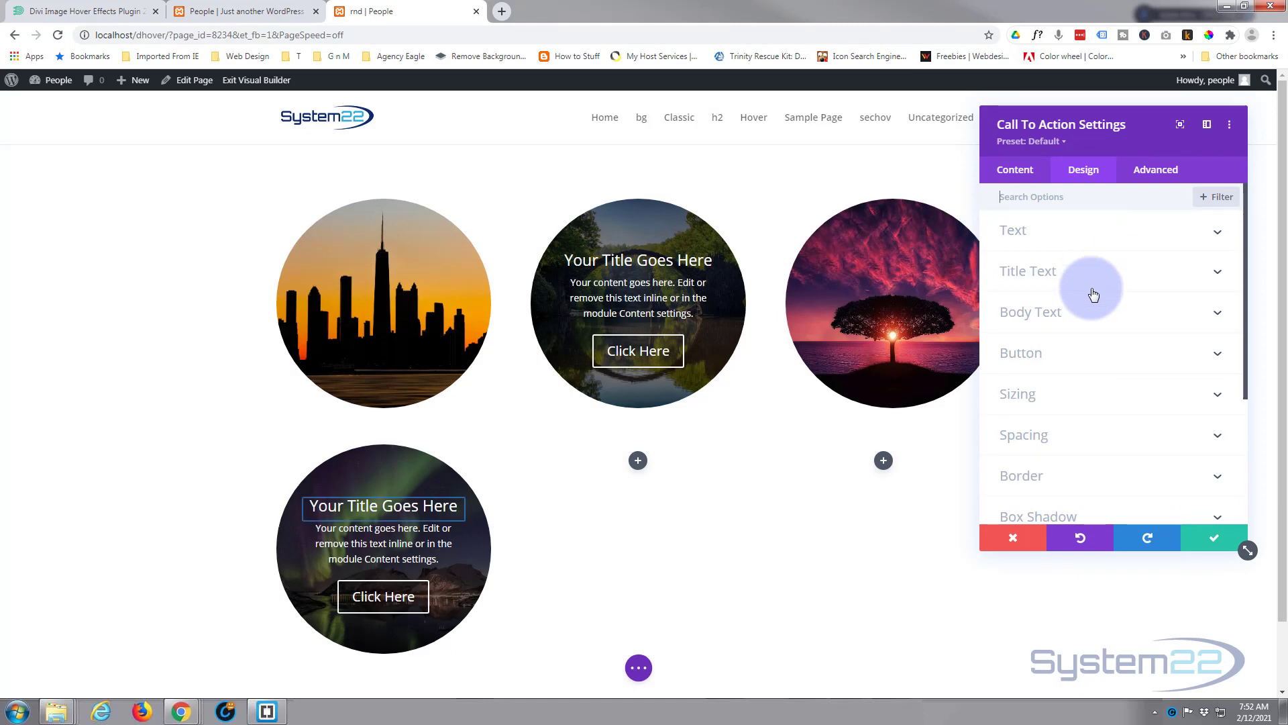
pyautogui.scroll(-3, 1095, 286)
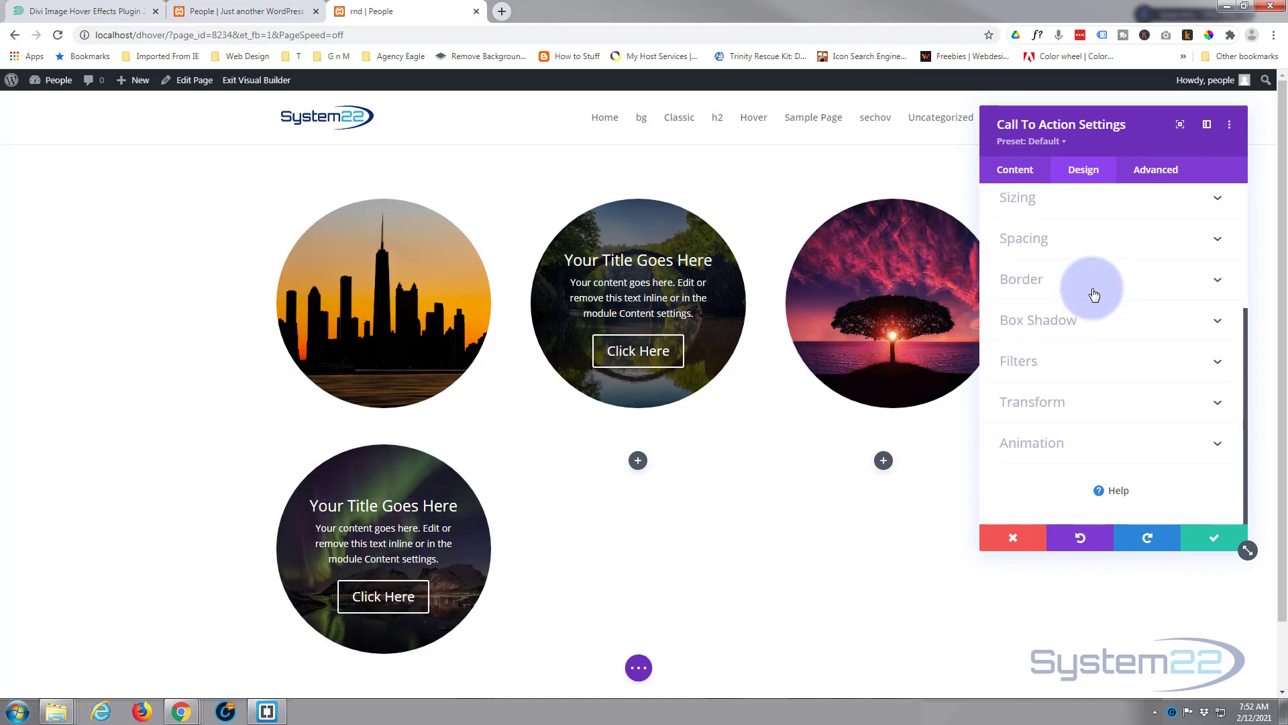
pyautogui.click(1100, 362)
pyautogui.scroll(-4, 1091, 303)
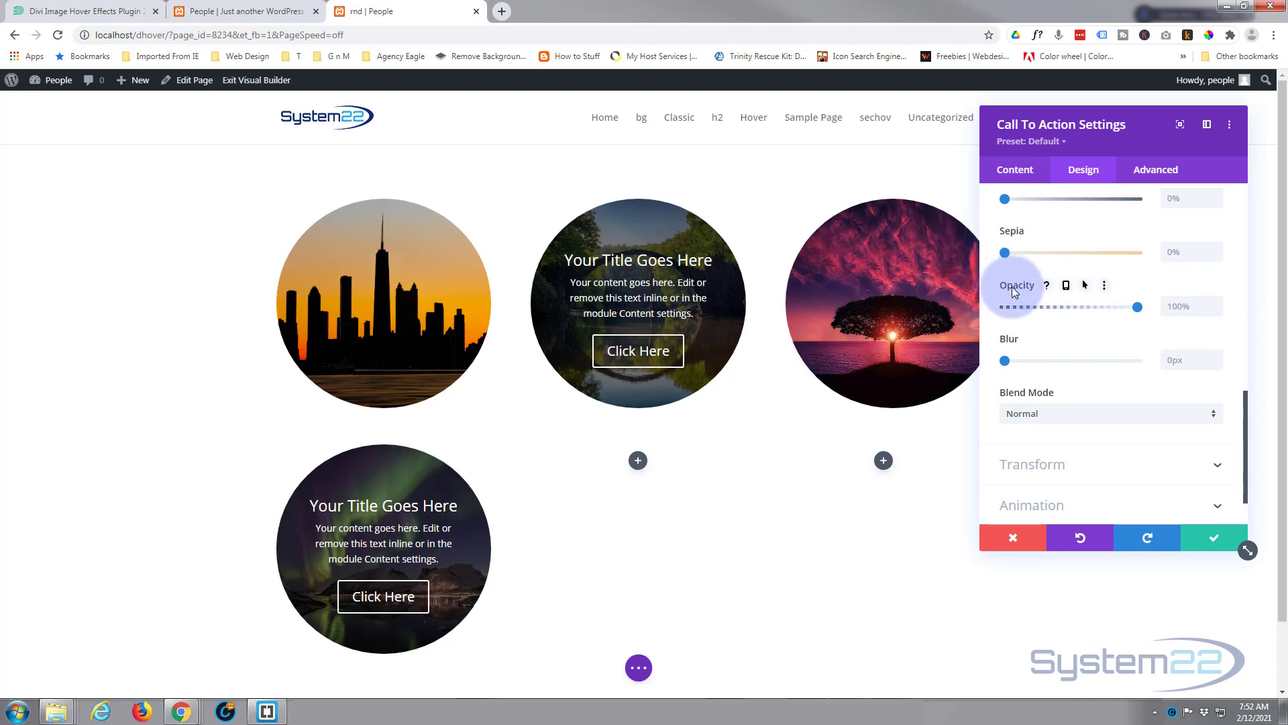
pyautogui.click(1087, 287)
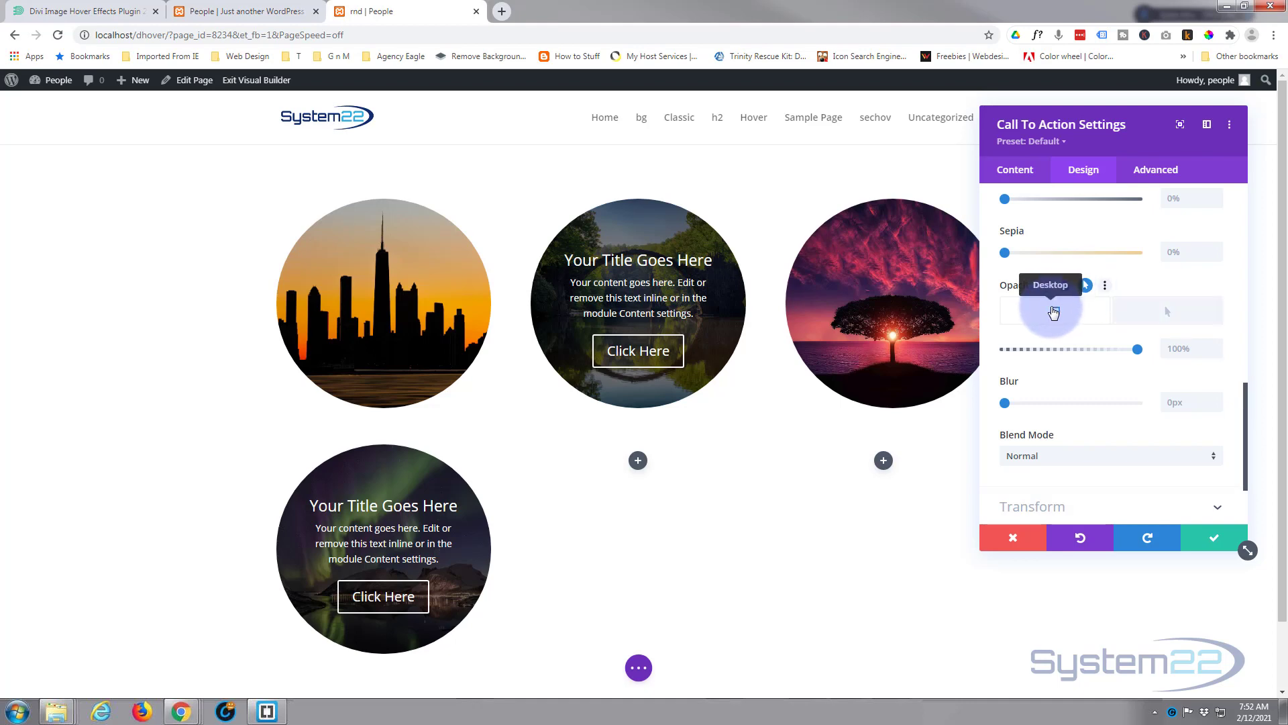
pyautogui.click(1135, 352)
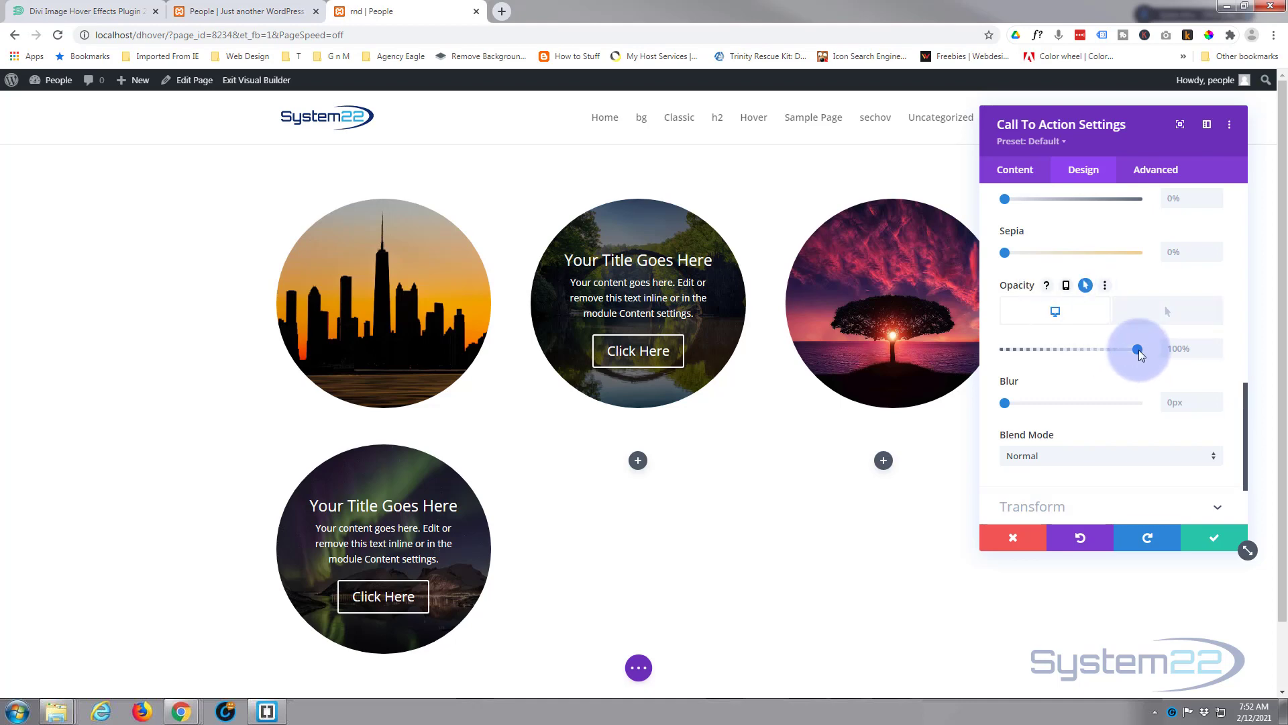
pyautogui.moveTo(1136, 349); pyautogui.dragTo(997, 349)
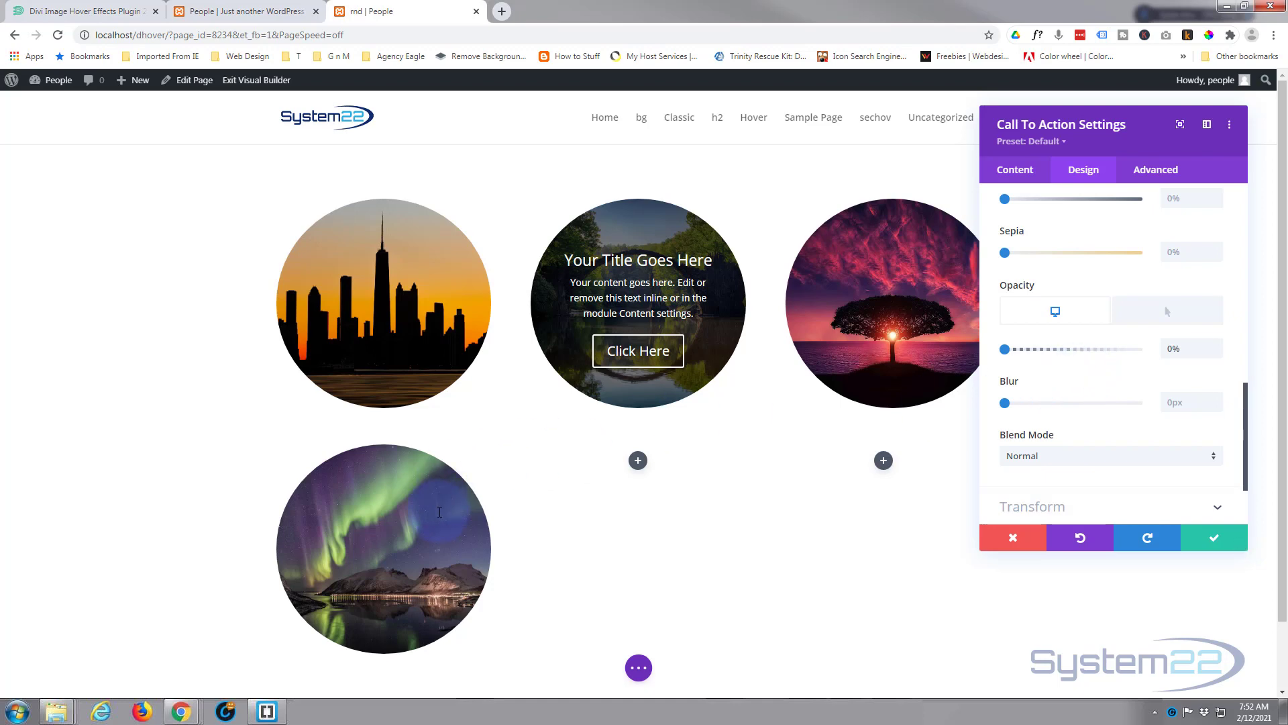
# Set the Call To Action module's hover opacity to 100% and return to its desktop opacity state
pyautogui.click(1171, 318)
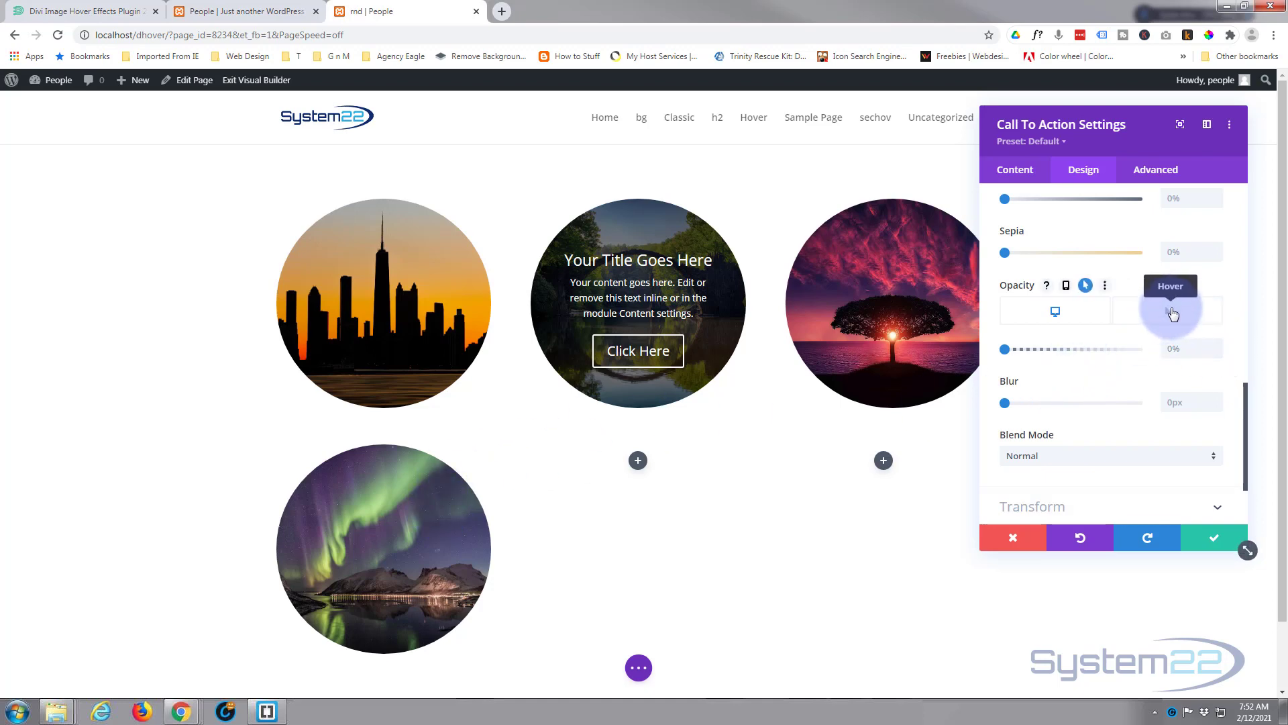
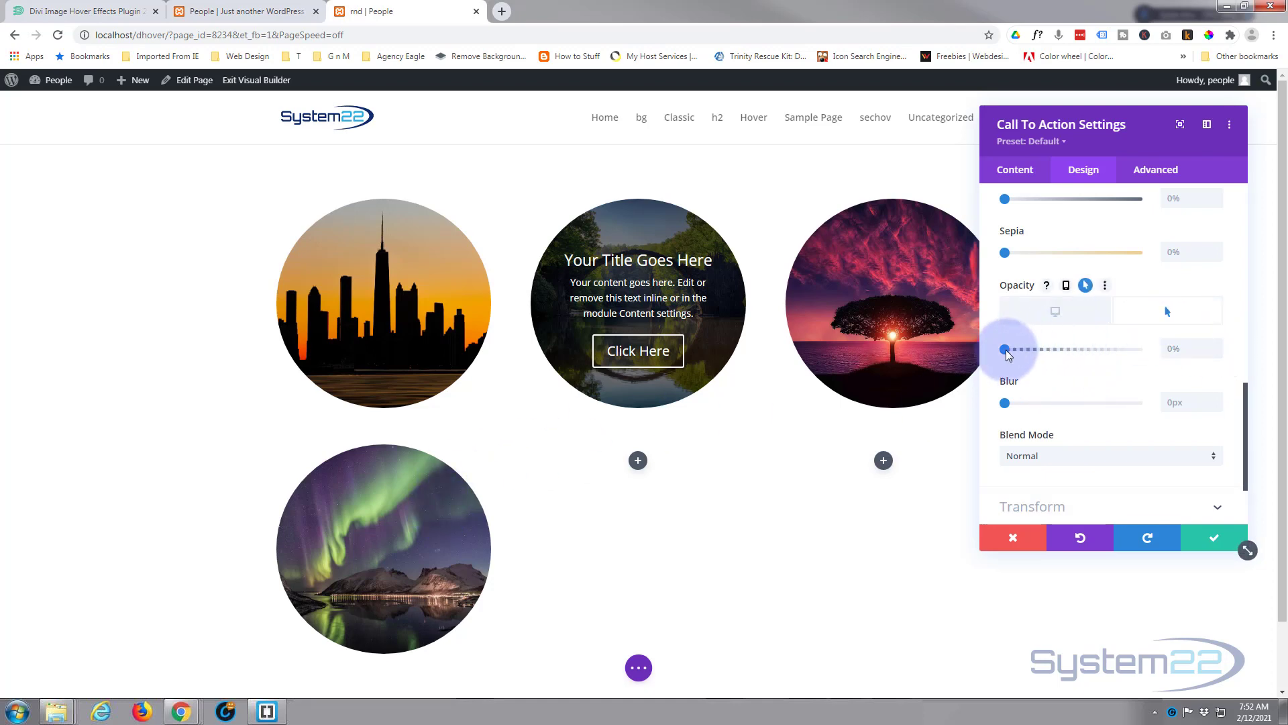
pyautogui.moveTo(1008, 354); pyautogui.dragTo(1152, 359)
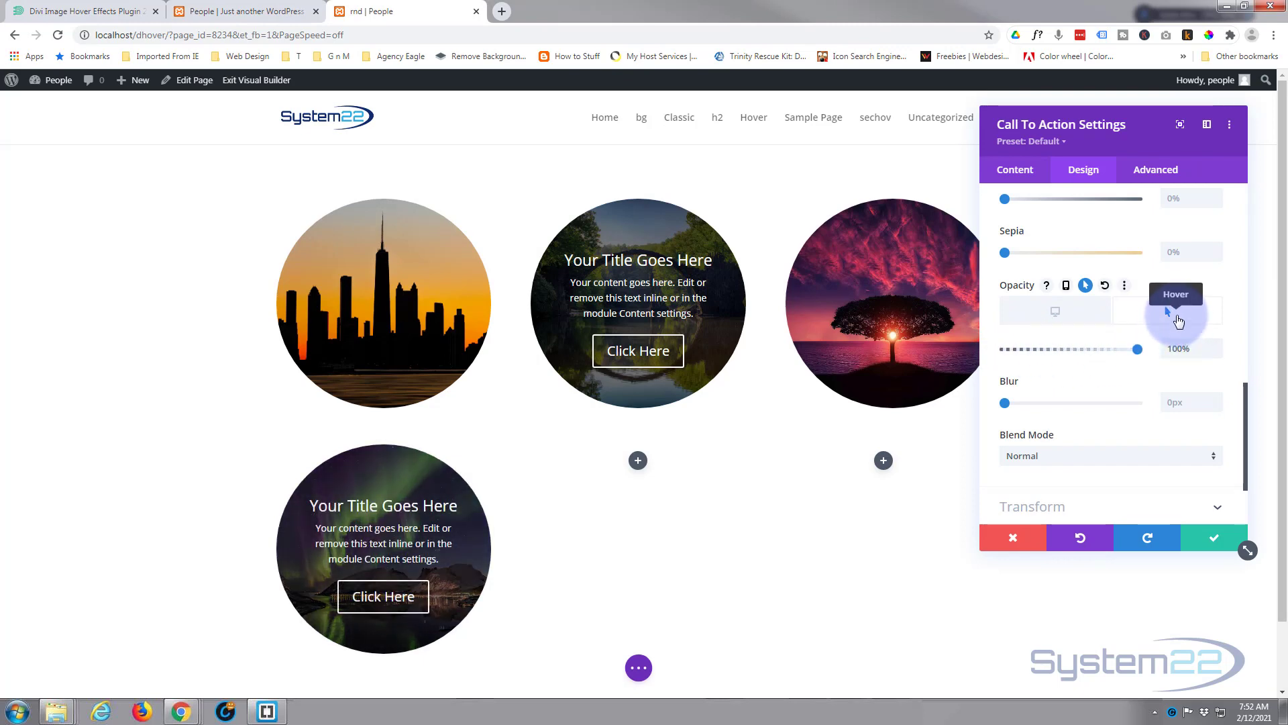
pyautogui.click(1051, 314)
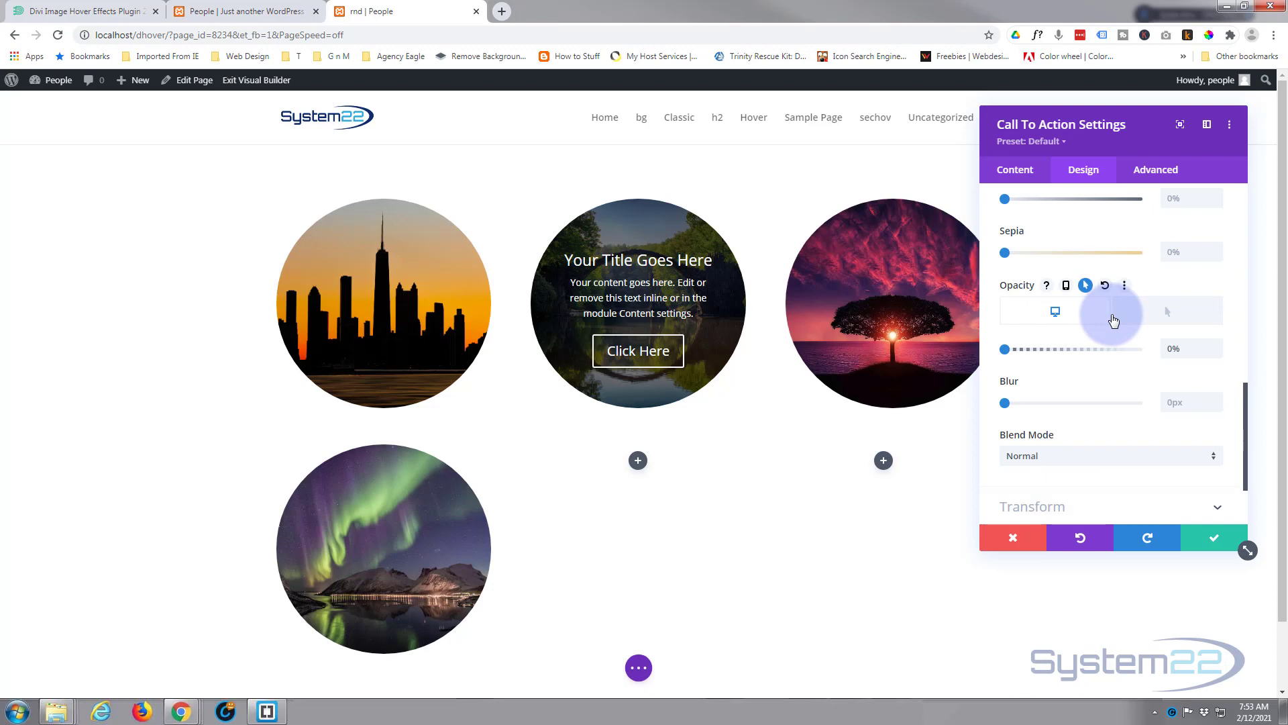
pyautogui.click(159, 509)
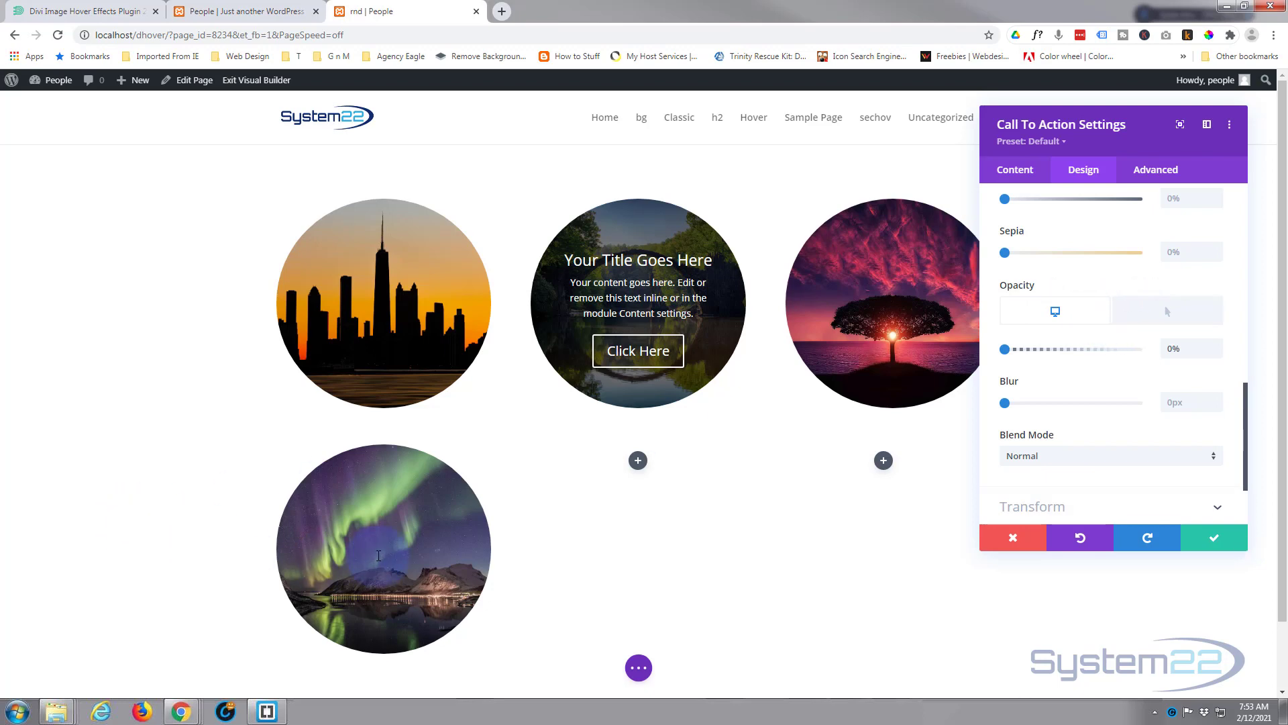
# Set the Call To Action's transition duration to 800 ms and its speed curve to Ease-In-Out, and save the module
pyautogui.click(364, 529)
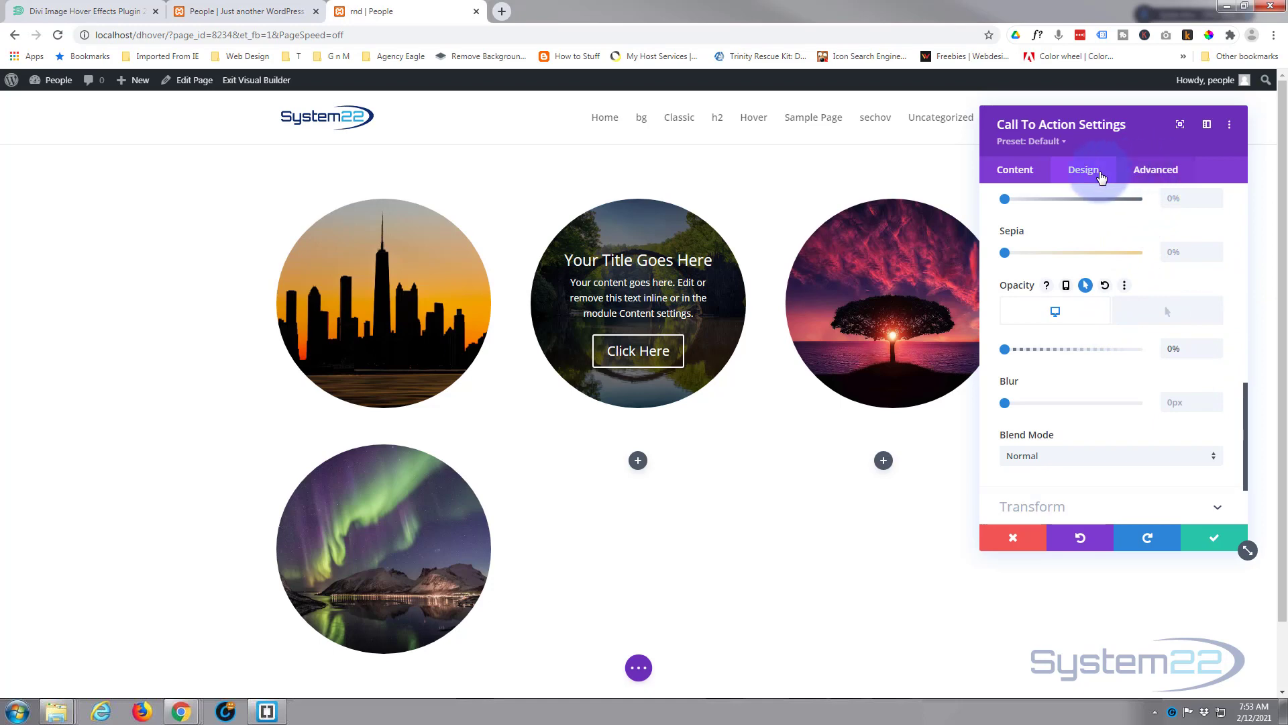
pyautogui.click(1148, 170)
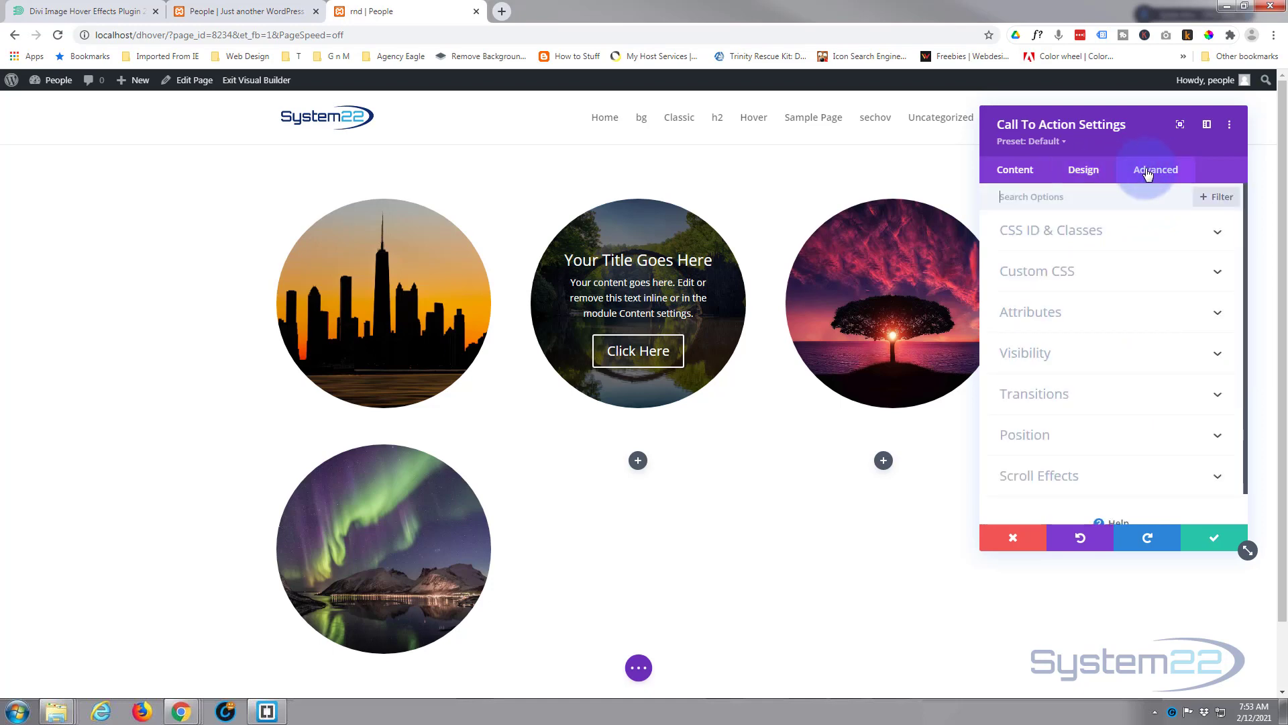
pyautogui.click(1092, 395)
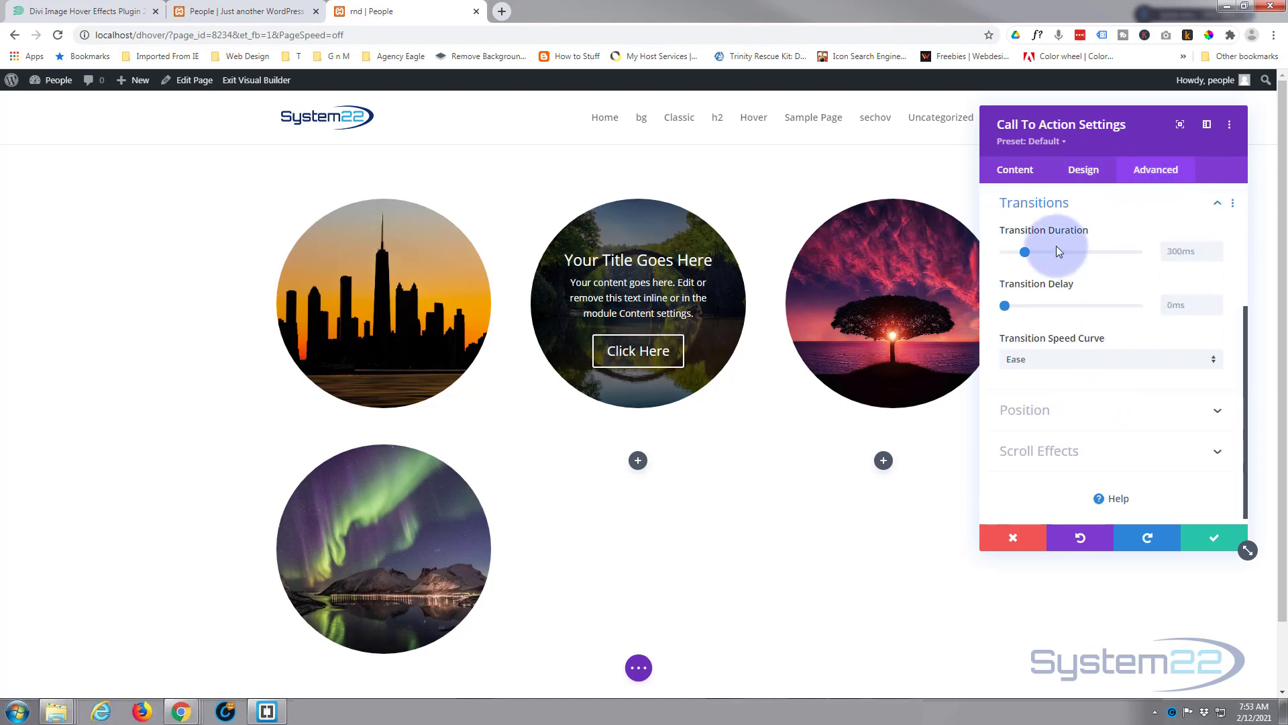
pyautogui.moveTo(1025, 253); pyautogui.dragTo(1059, 254)
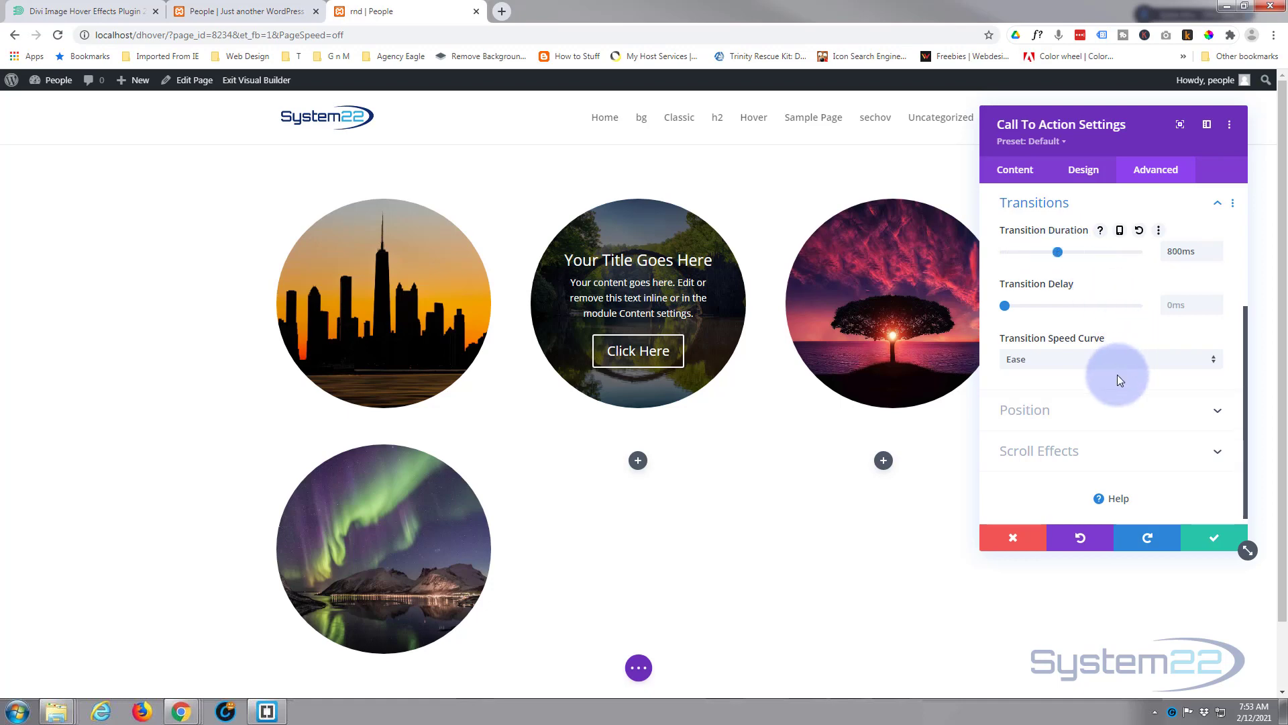
pyautogui.click(1067, 361)
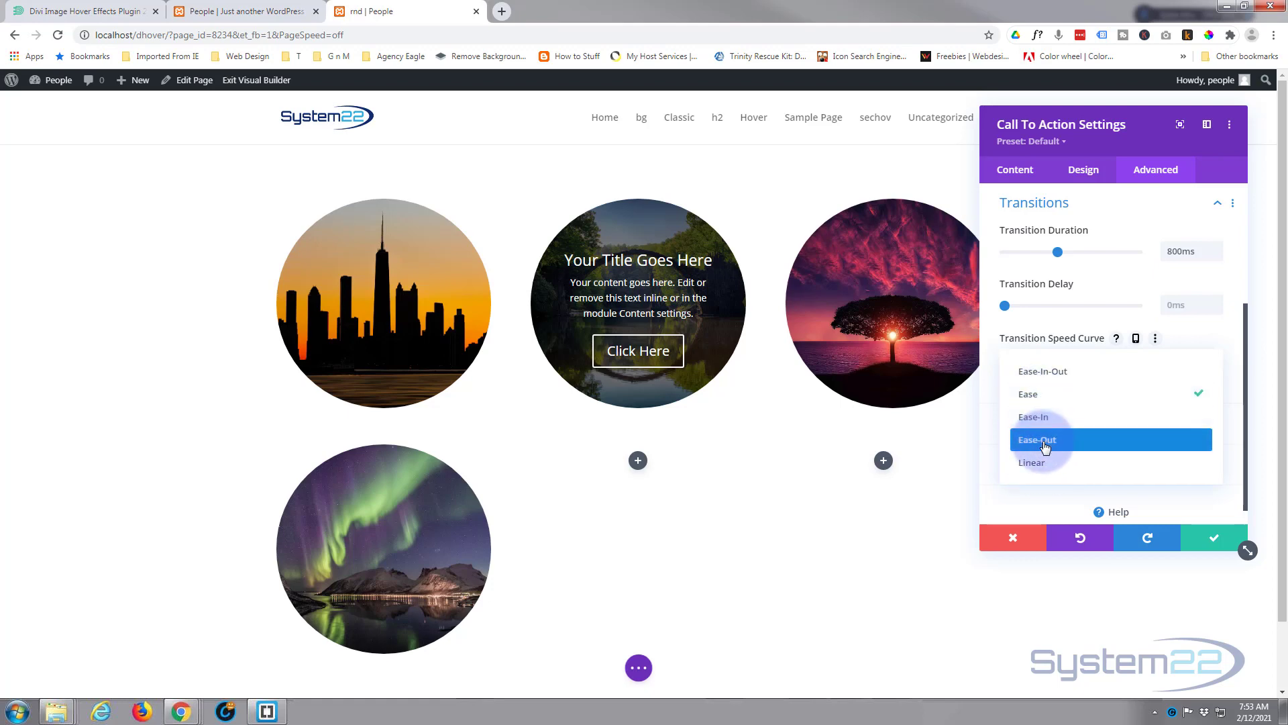
pyautogui.click(1071, 377)
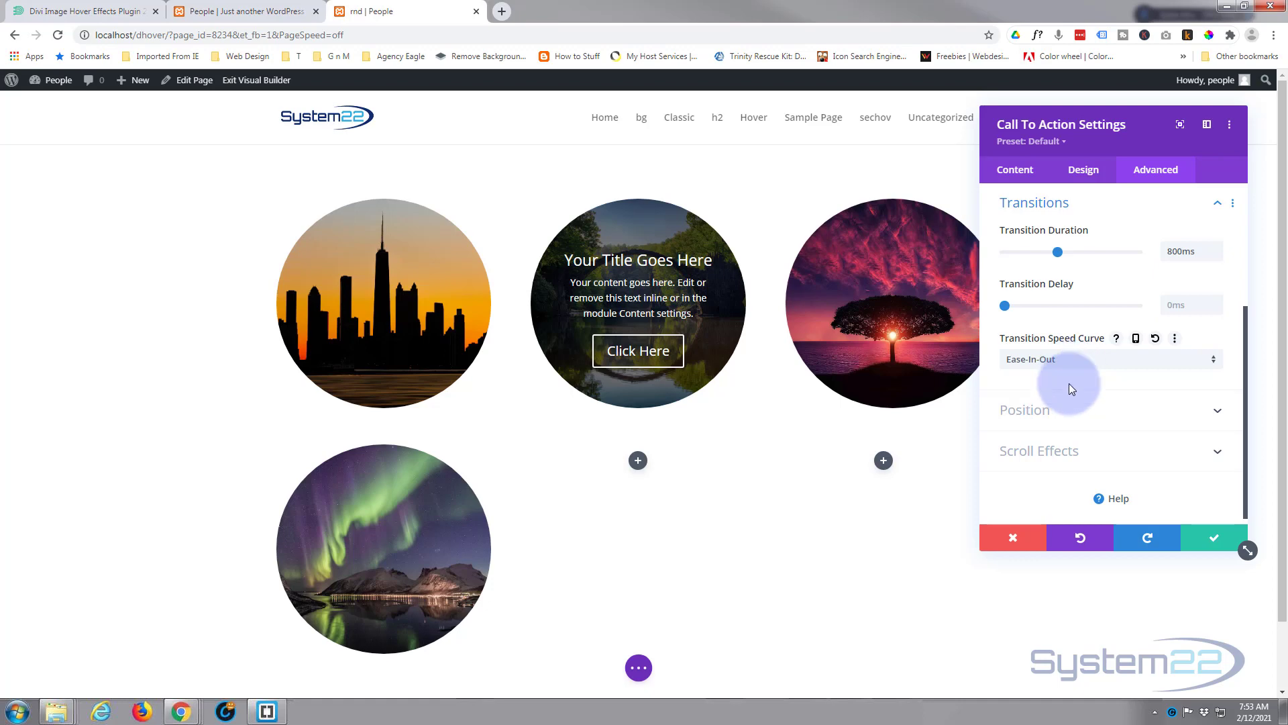
pyautogui.click(1205, 542)
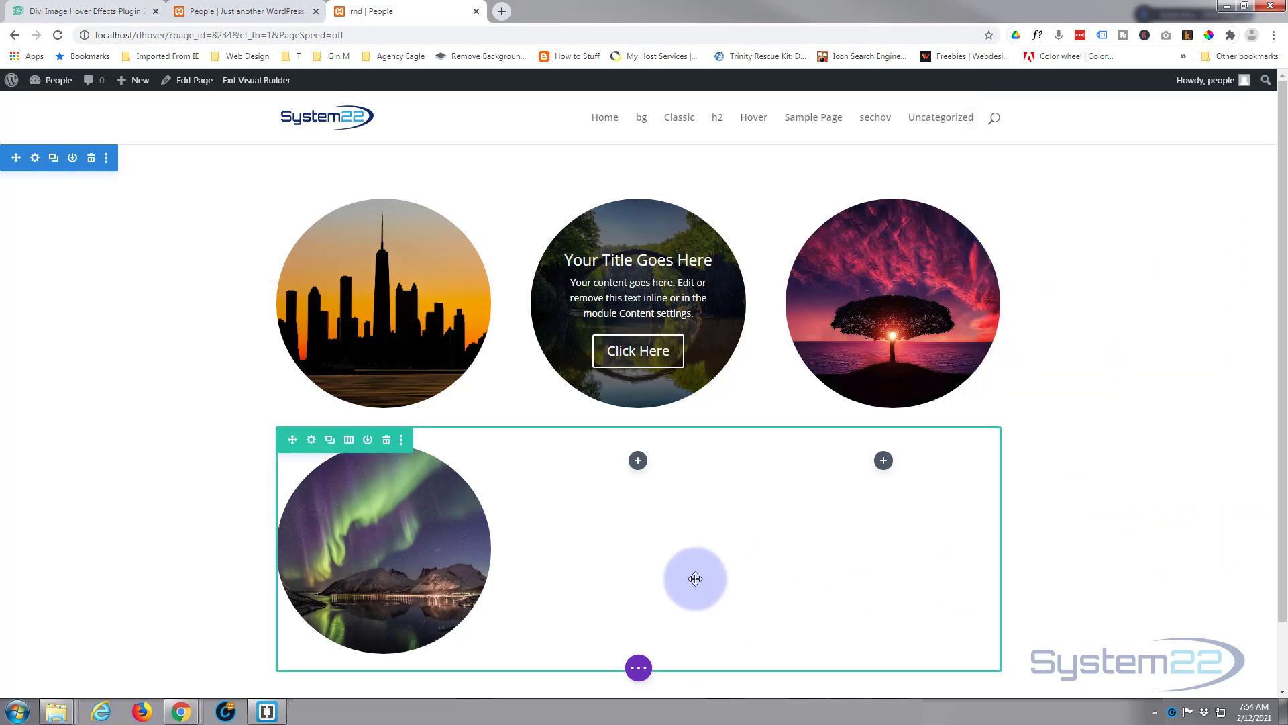
# Duplicate the Call To Action over the northern lights photo and move the copy into the row's second column
pyautogui.moveTo(652, 567); pyautogui.dragTo(372, 536)
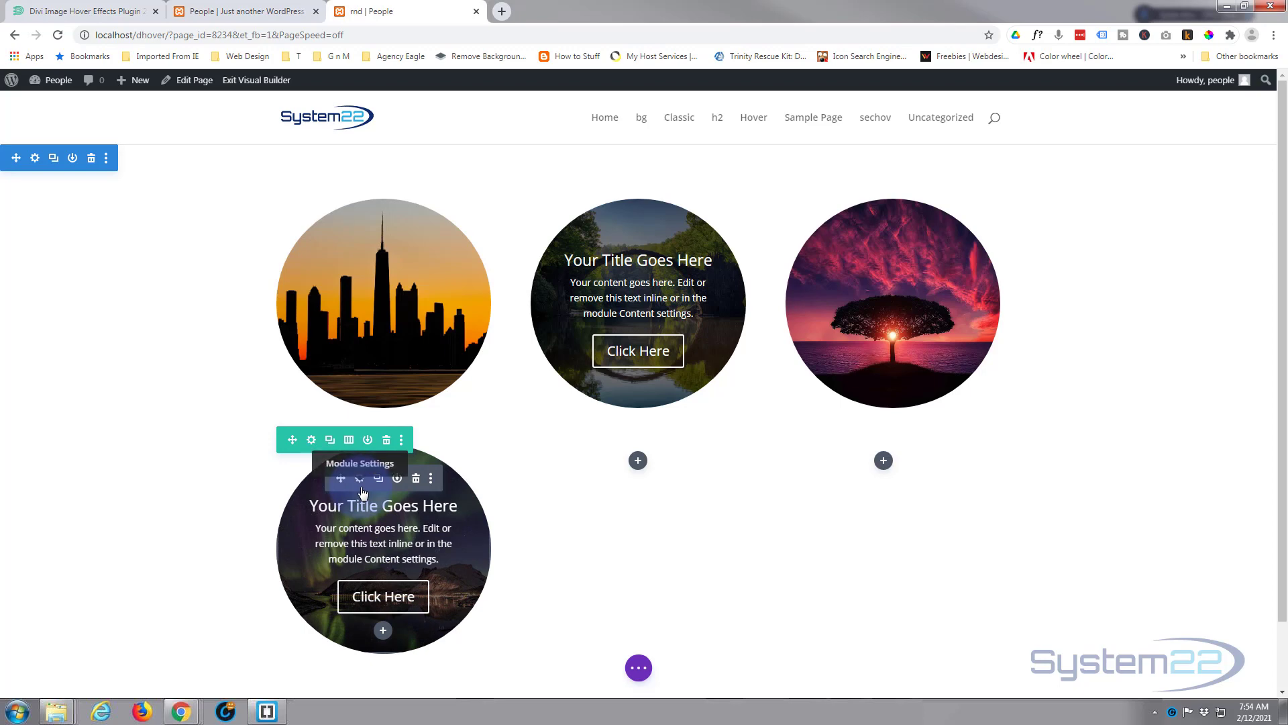
pyautogui.click(377, 479)
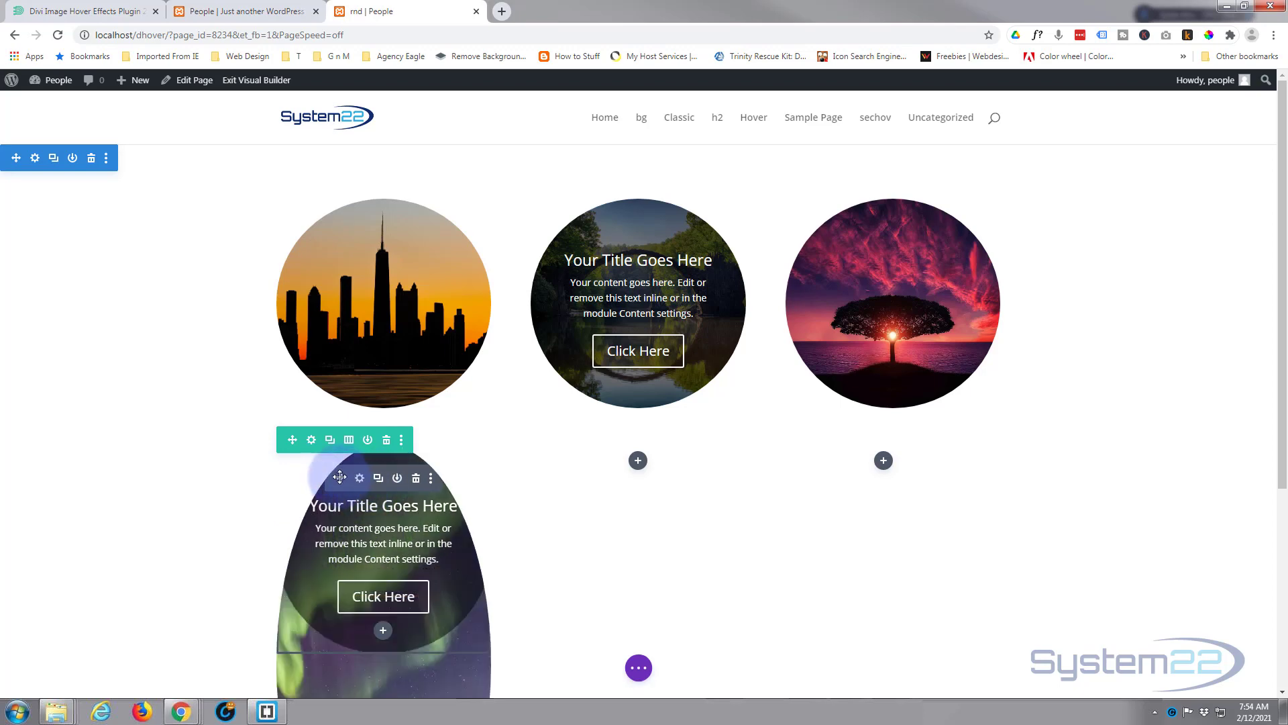
pyautogui.moveTo(339, 477); pyautogui.dragTo(648, 551)
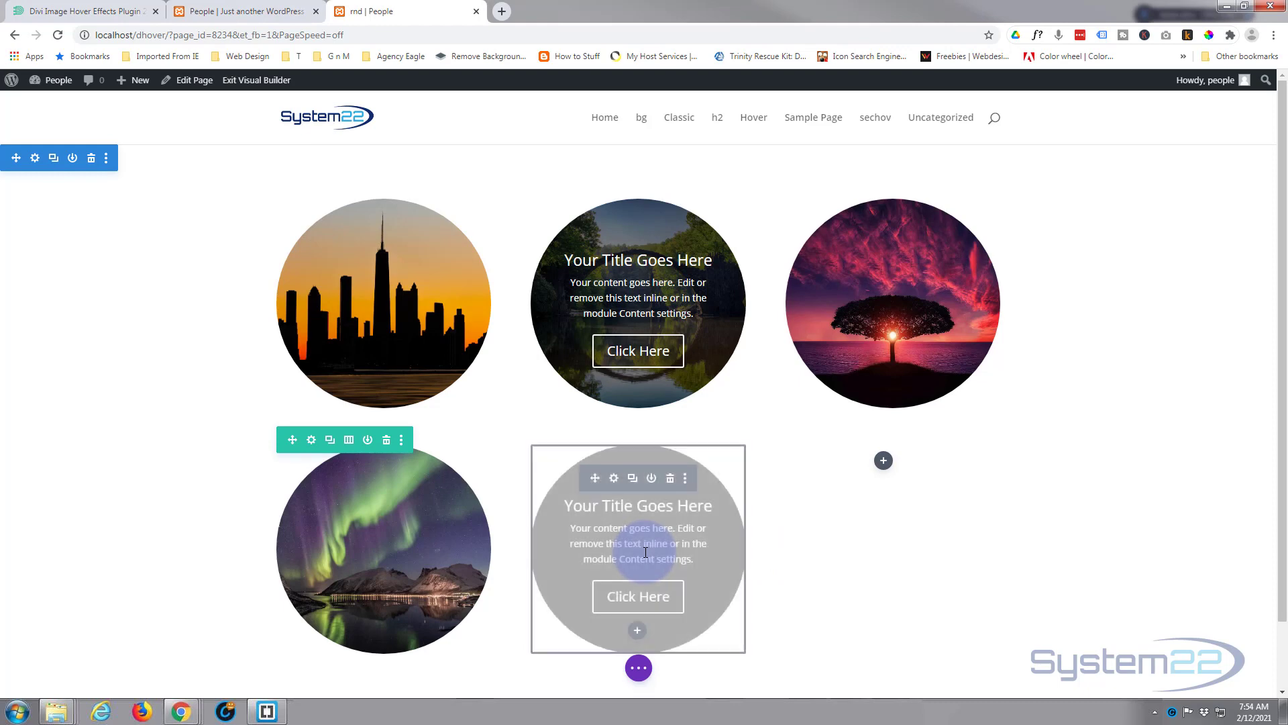
# Reverse the opacity filter of the second column's Call To Action: 100% on desktop and 0% on hover
pyautogui.click(614, 478)
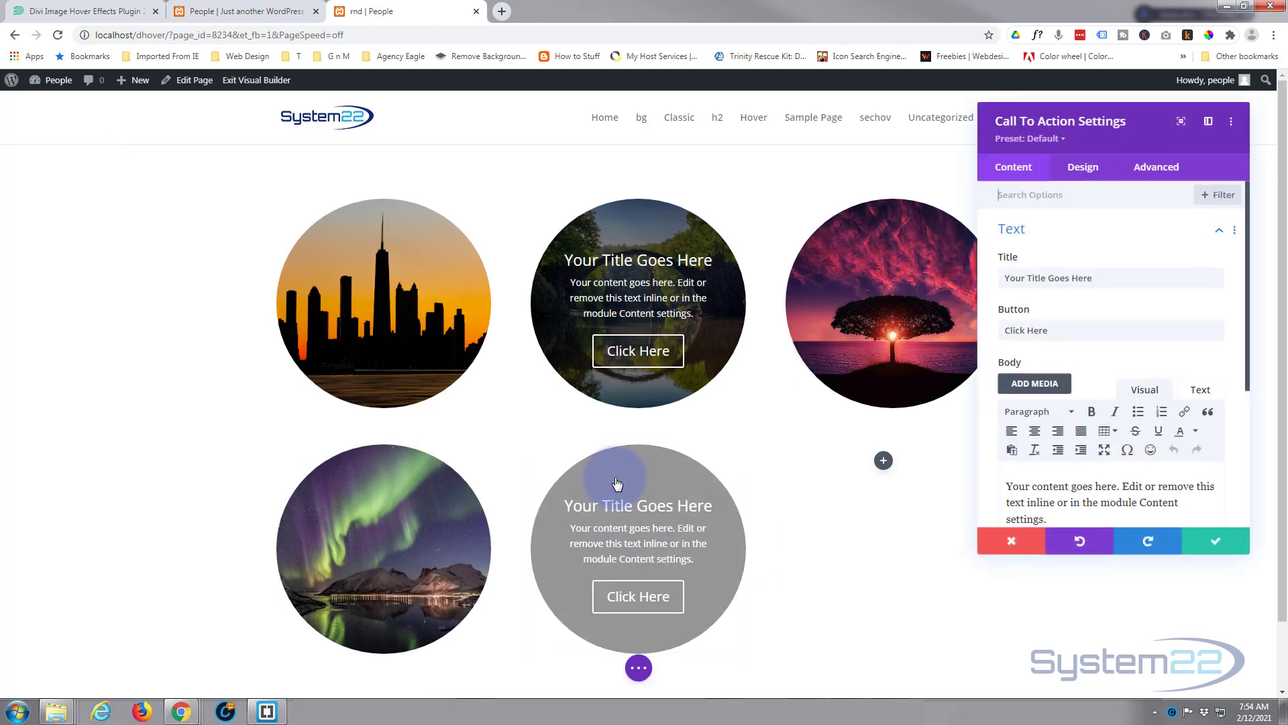
pyautogui.click(1092, 172)
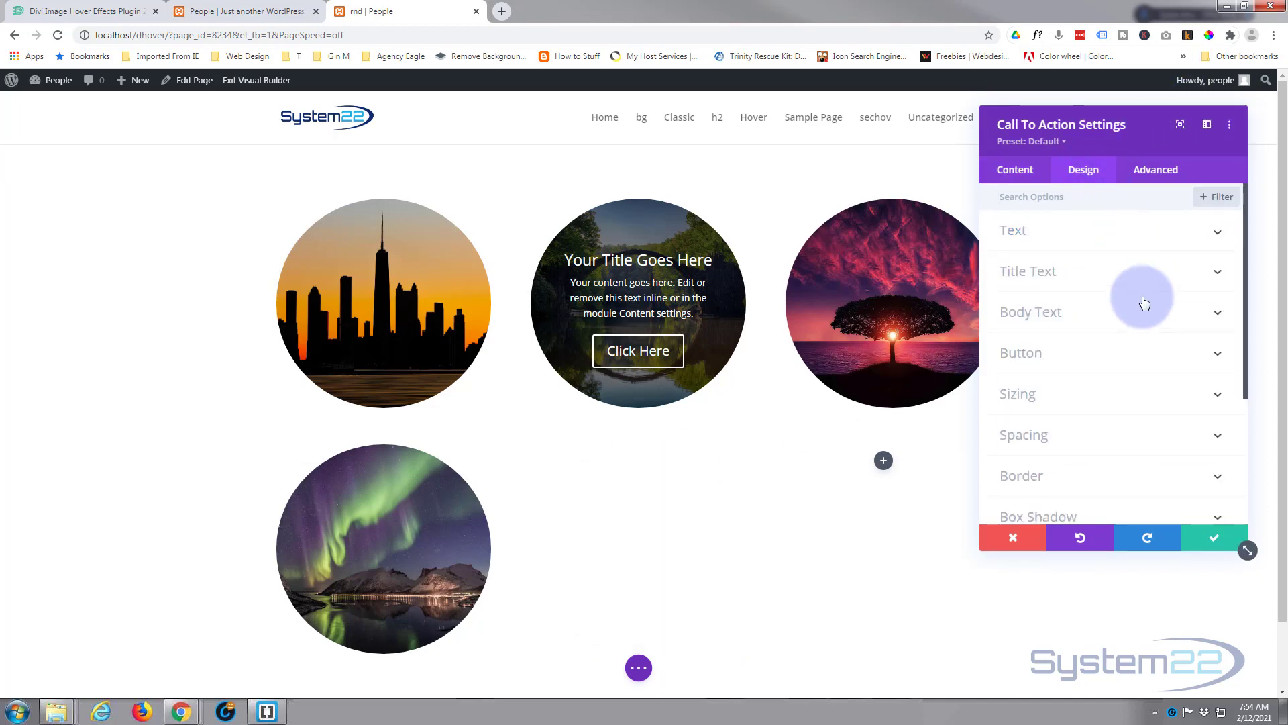
pyautogui.scroll(-3, 1145, 305)
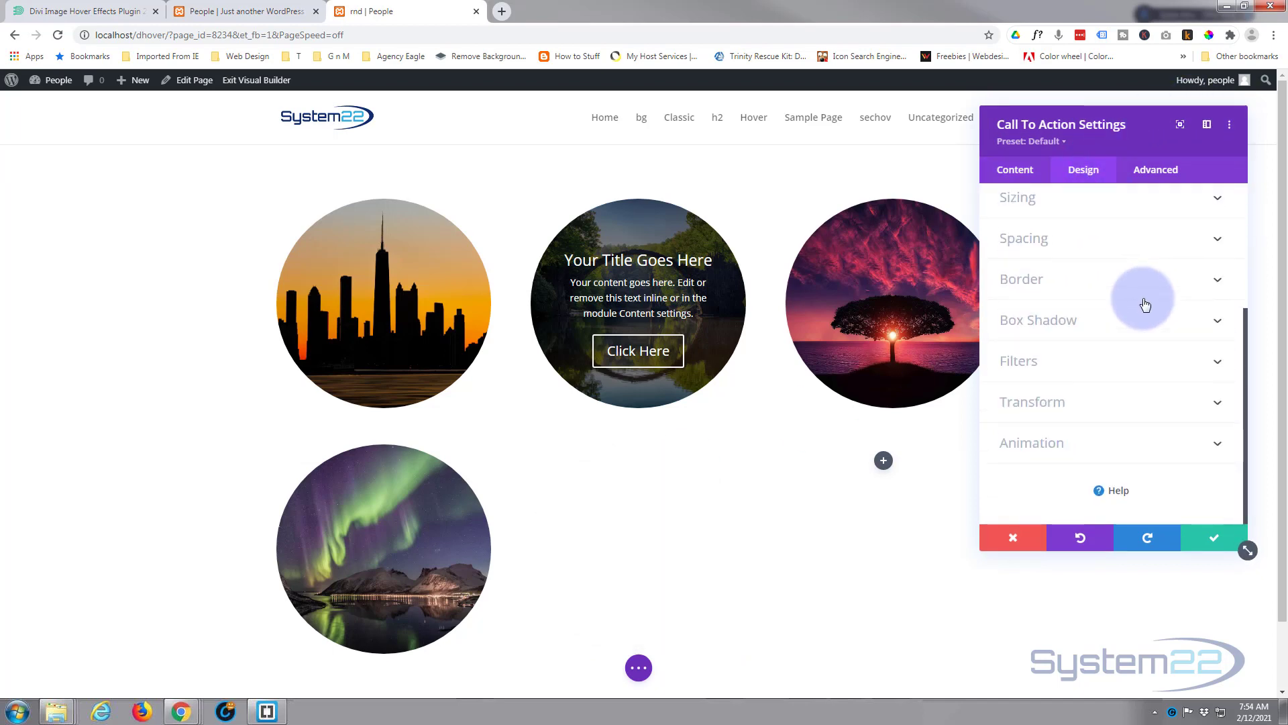
pyautogui.click(1091, 362)
pyautogui.scroll(-3, 1099, 356)
pyautogui.click(1086, 351)
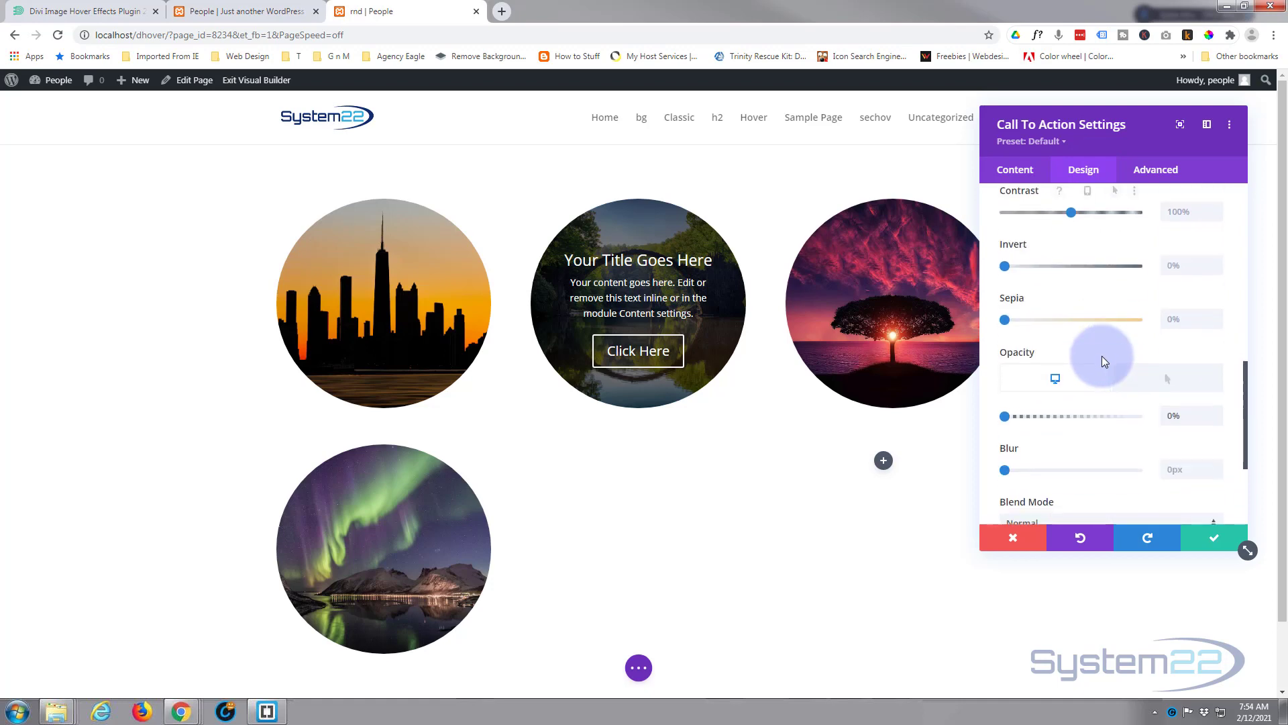
pyautogui.moveTo(1001, 417)
pyautogui.mouseDown()
pyautogui.moveTo(1156, 422)
pyautogui.moveTo(998, 424)
pyautogui.mouseUp()
pyautogui.click(1167, 379)
pyautogui.click(1133, 424)
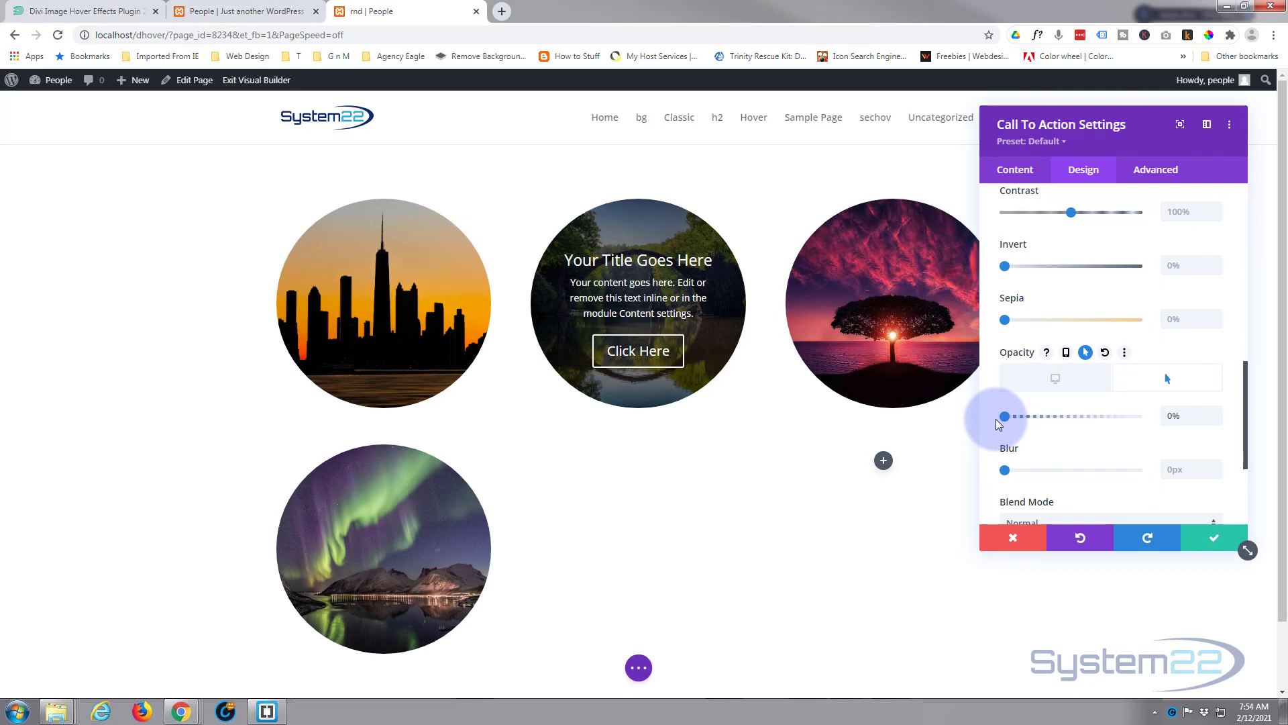
pyautogui.click(1057, 381)
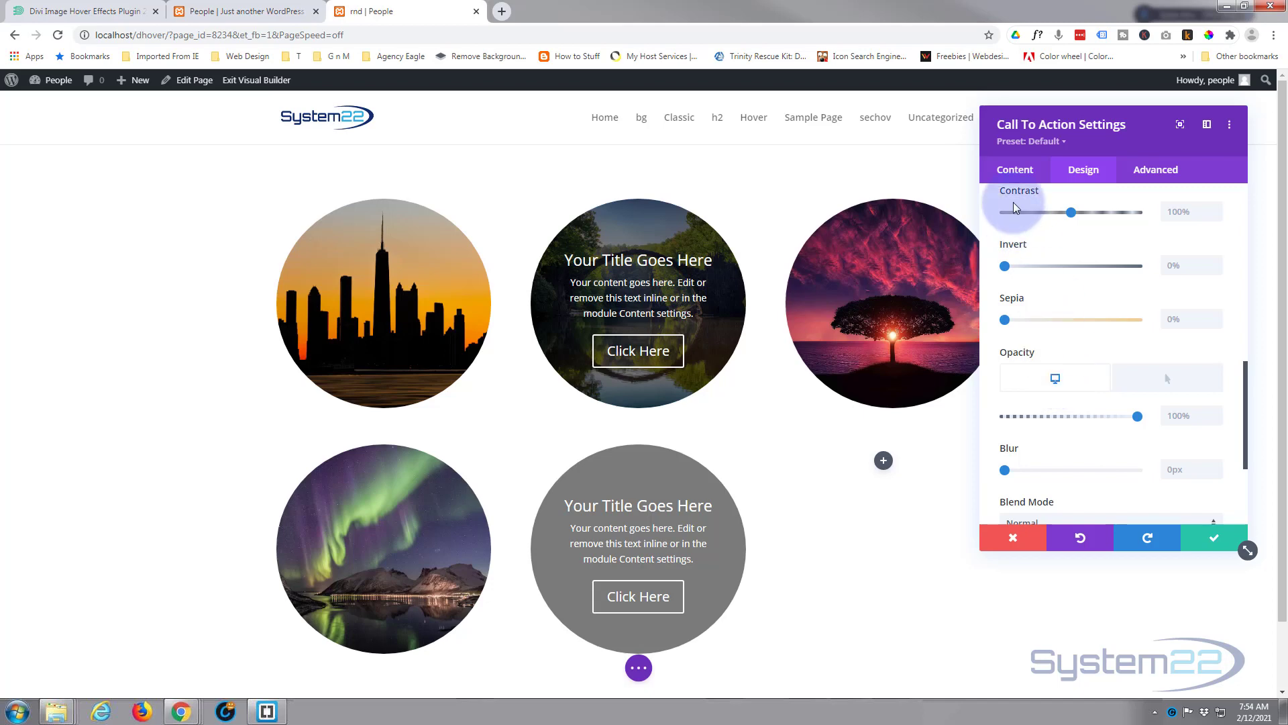
# Review the background overlay colour of the second column's Call To Action and save the module settings
pyautogui.click(1012, 176)
pyautogui.click(1054, 315)
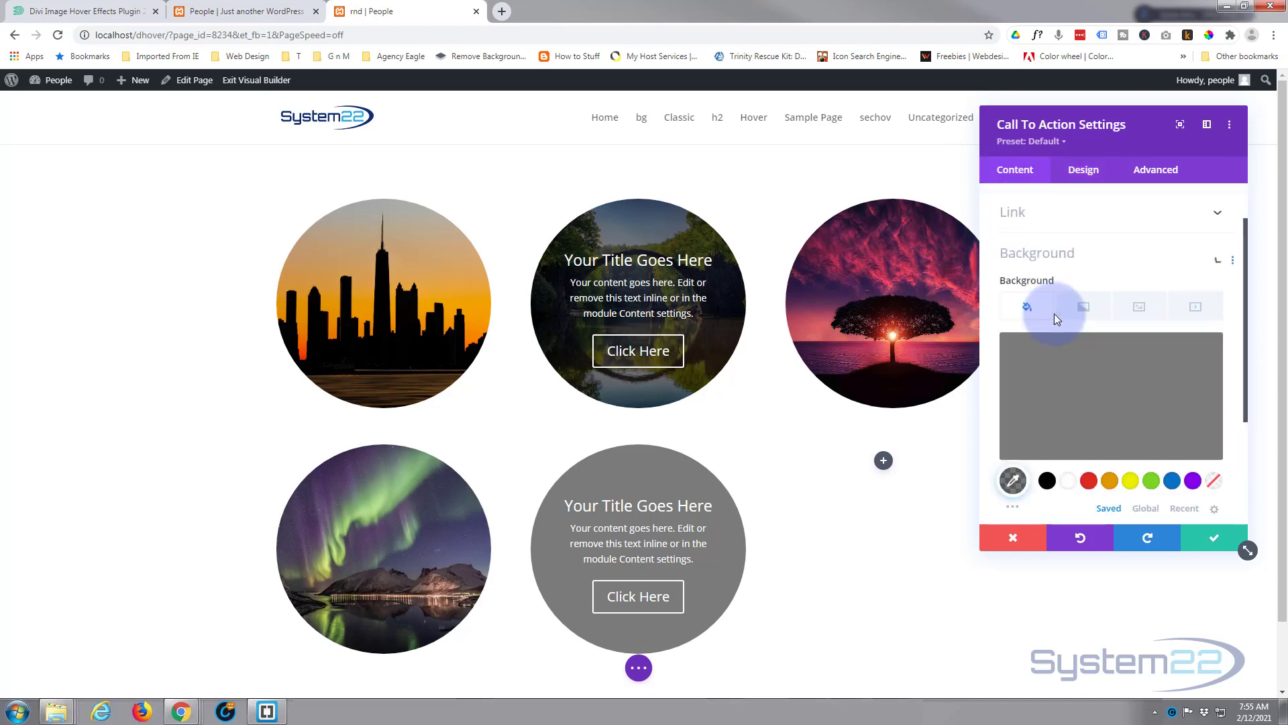
pyautogui.click(1110, 382)
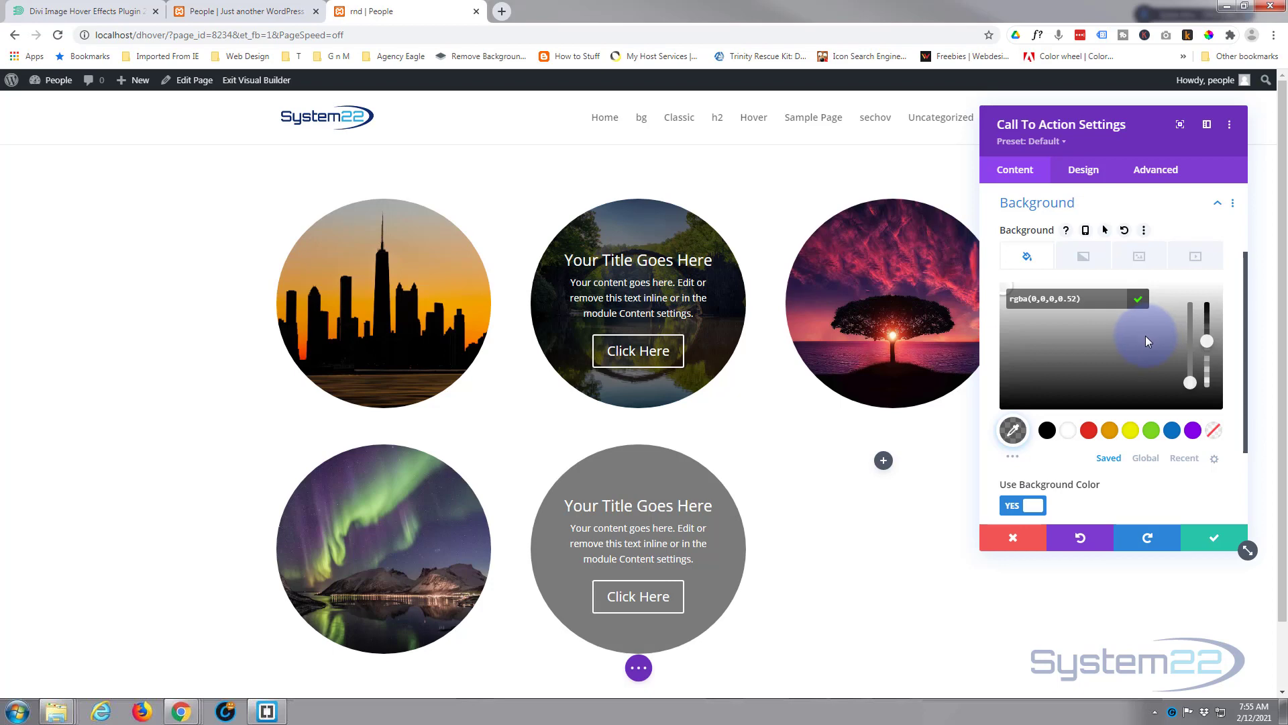
pyautogui.click(1212, 544)
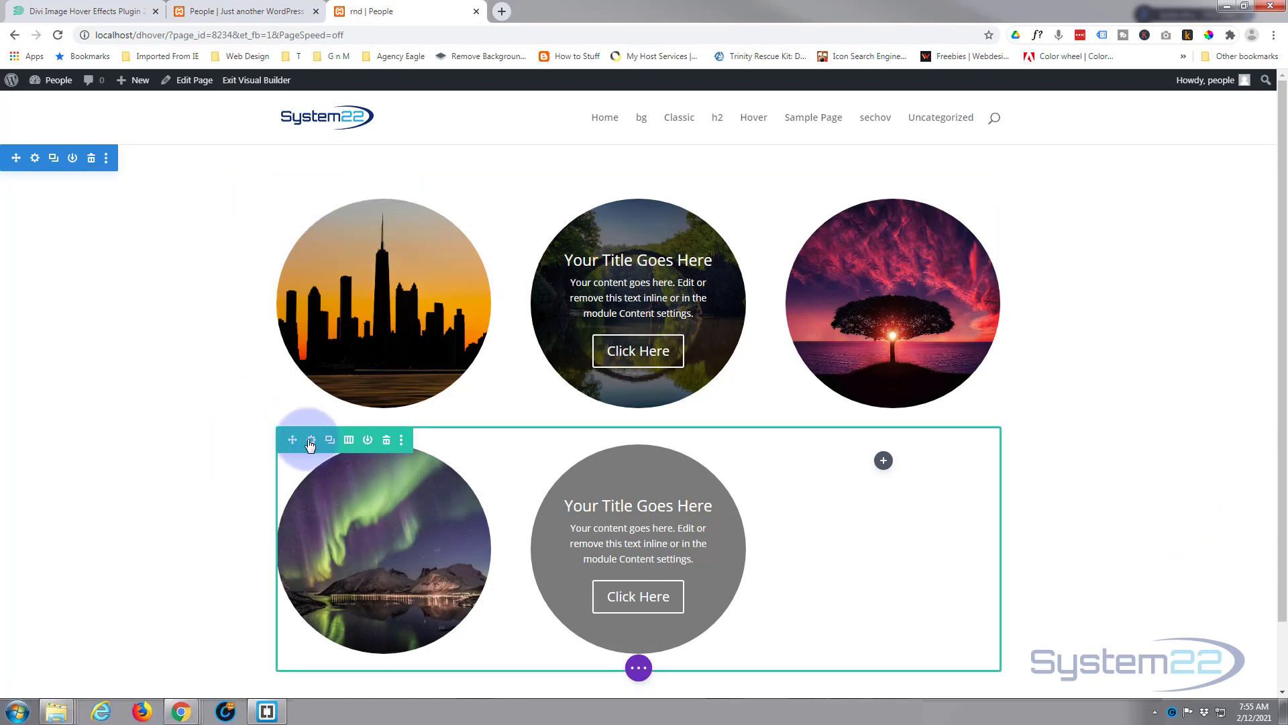
# Give the row's second column the purple lake photo from the media library as its background image
pyautogui.click(310, 440)
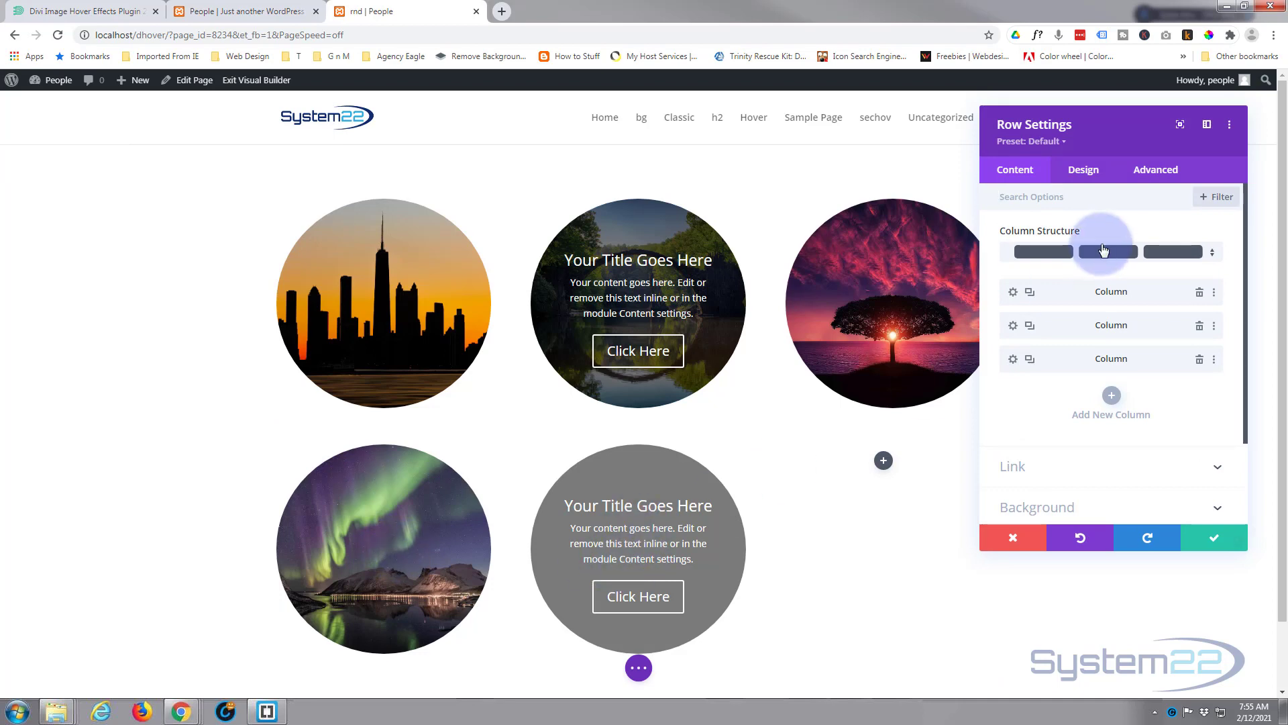
pyautogui.click(1014, 327)
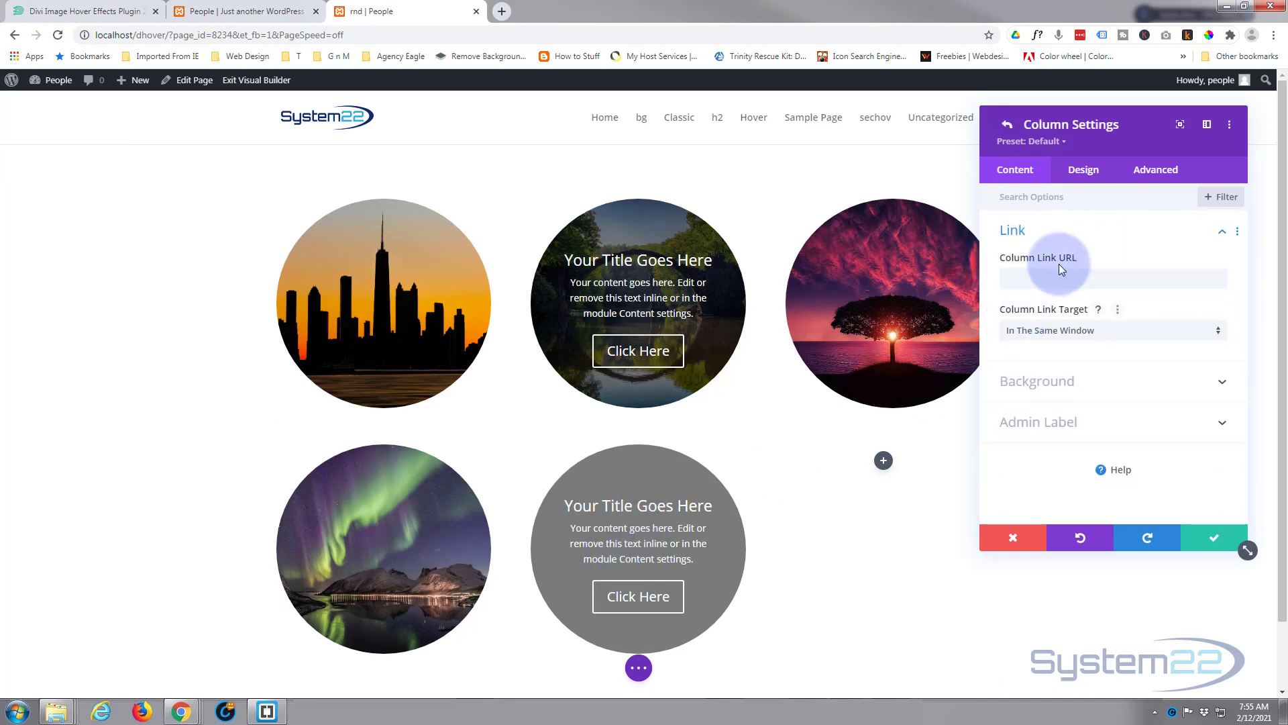
pyautogui.click(1107, 381)
pyautogui.click(1141, 258)
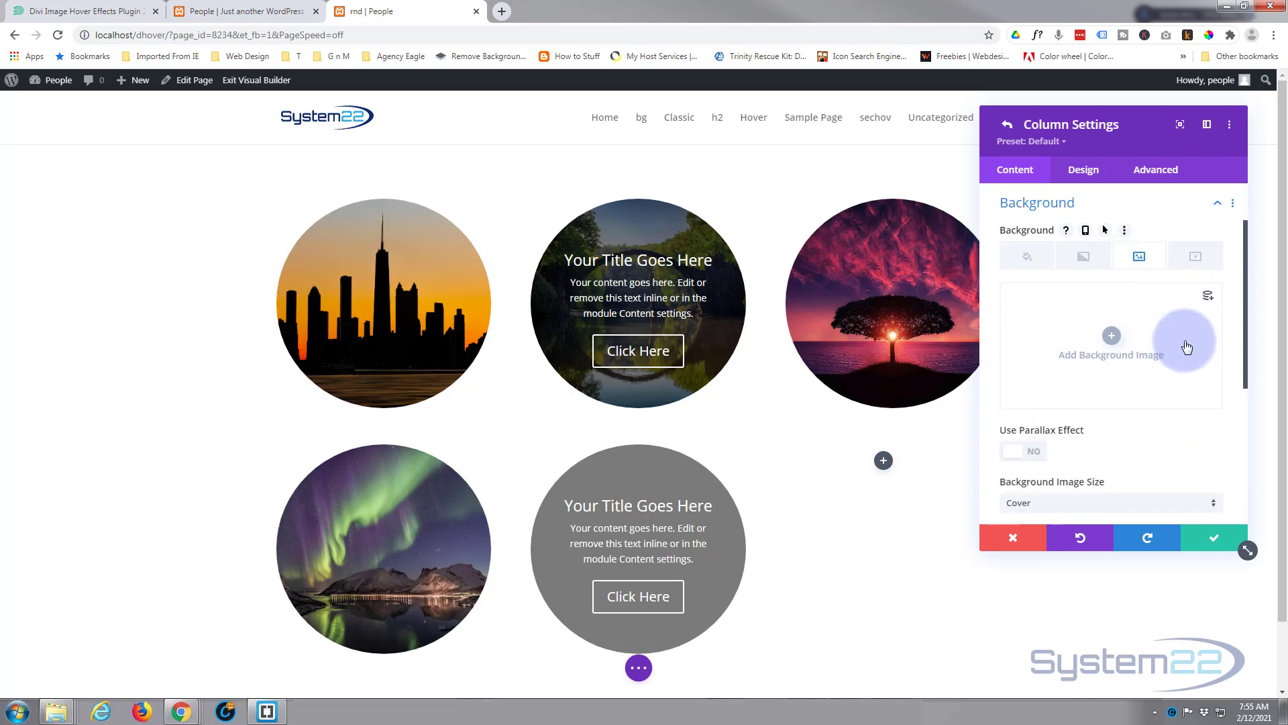
pyautogui.click(1112, 335)
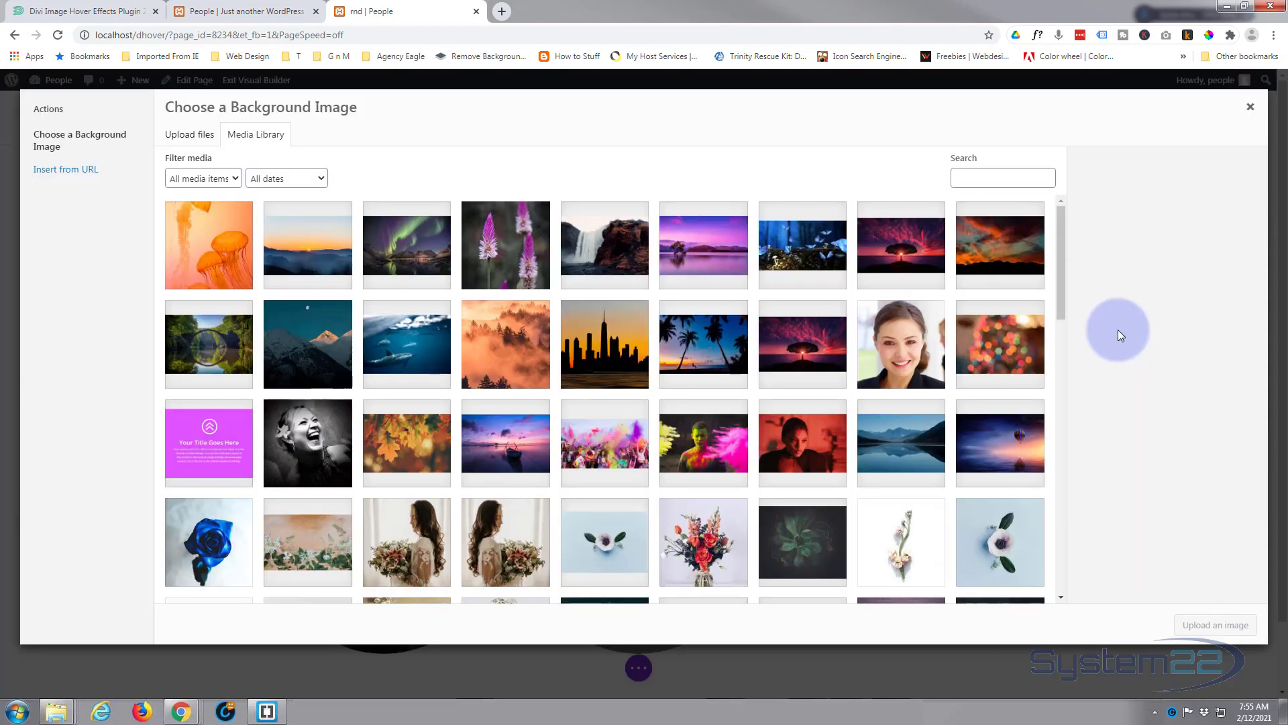
pyautogui.click(692, 258)
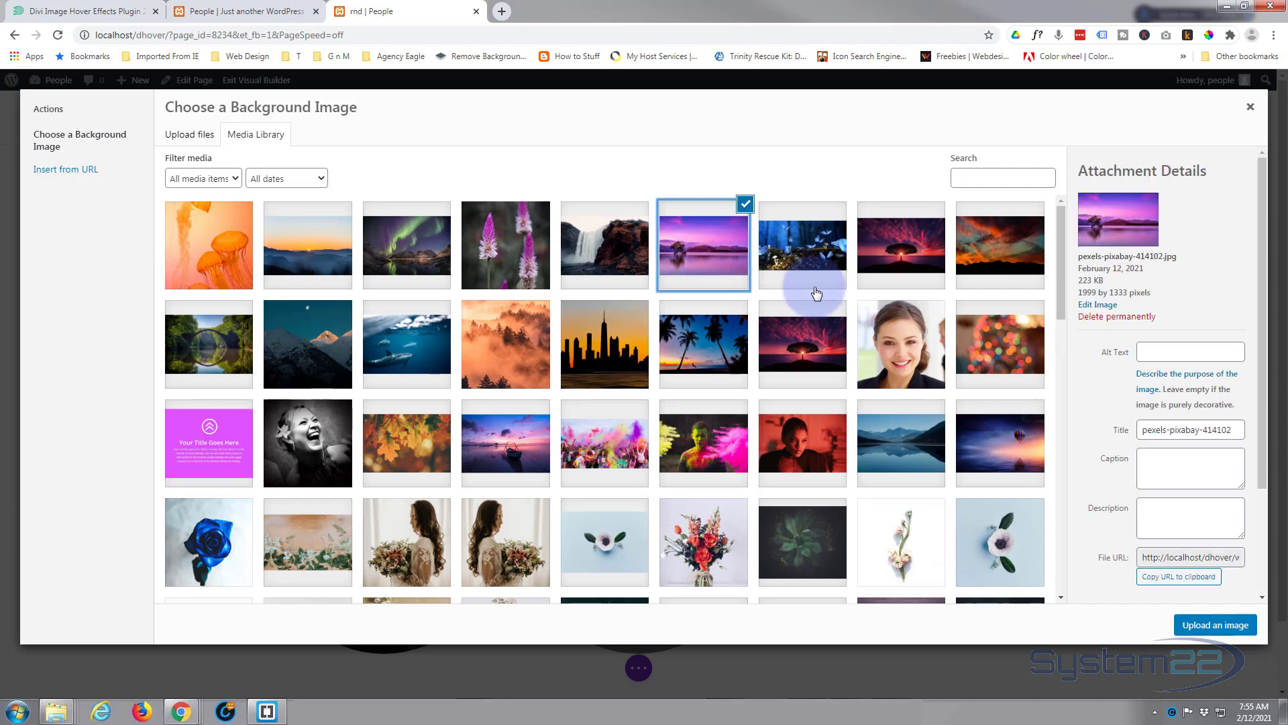
pyautogui.click(1220, 628)
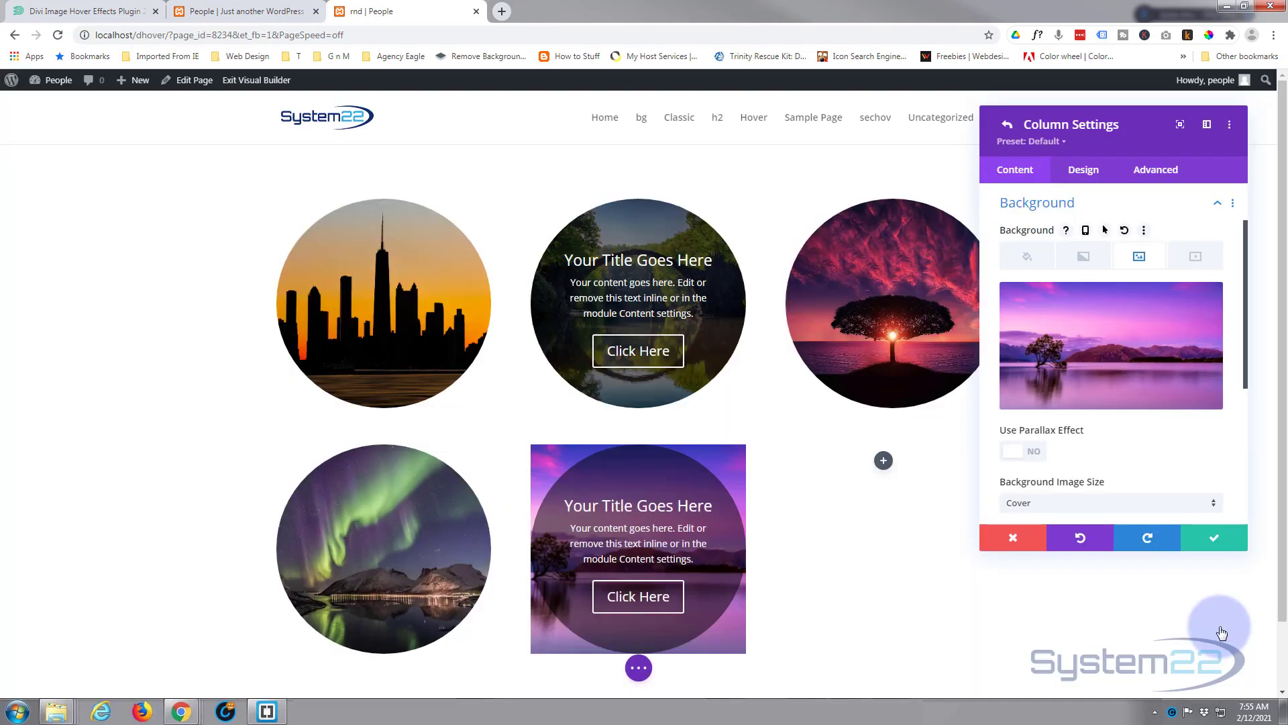
# Round all four corners of the second column's border to 50% and save the column and row settings
pyautogui.click(1084, 171)
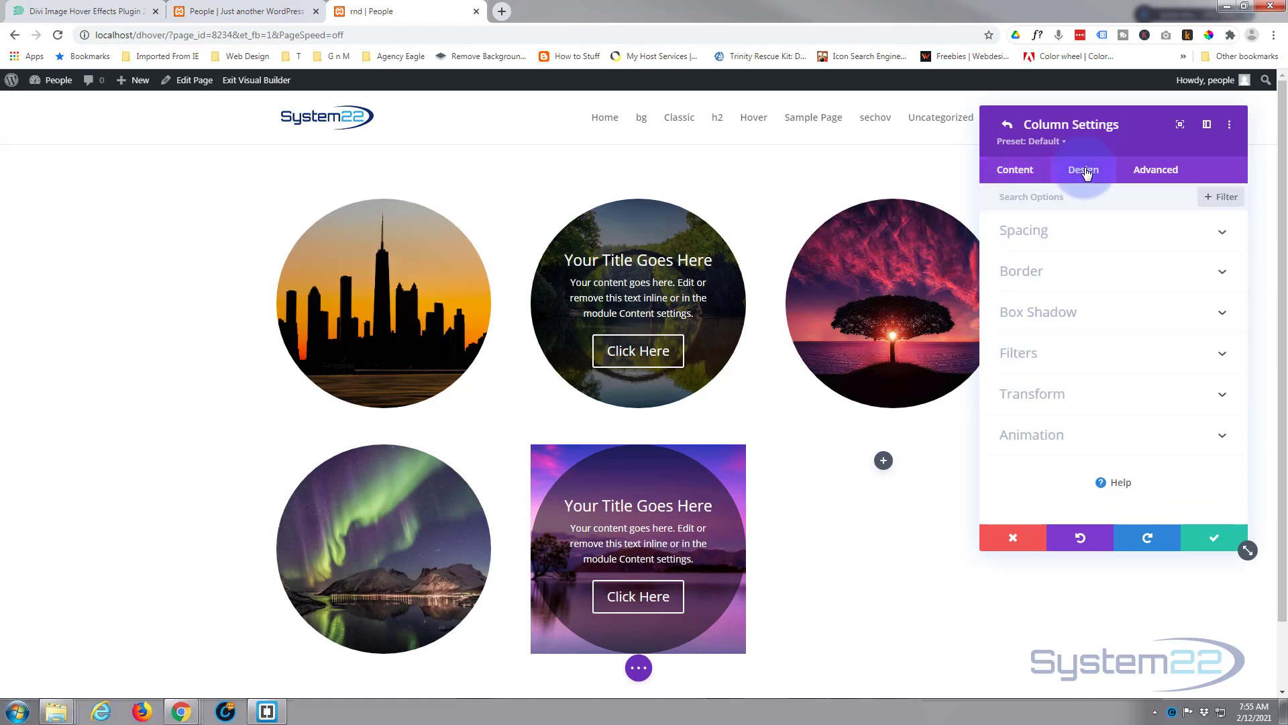
pyautogui.click(1108, 272)
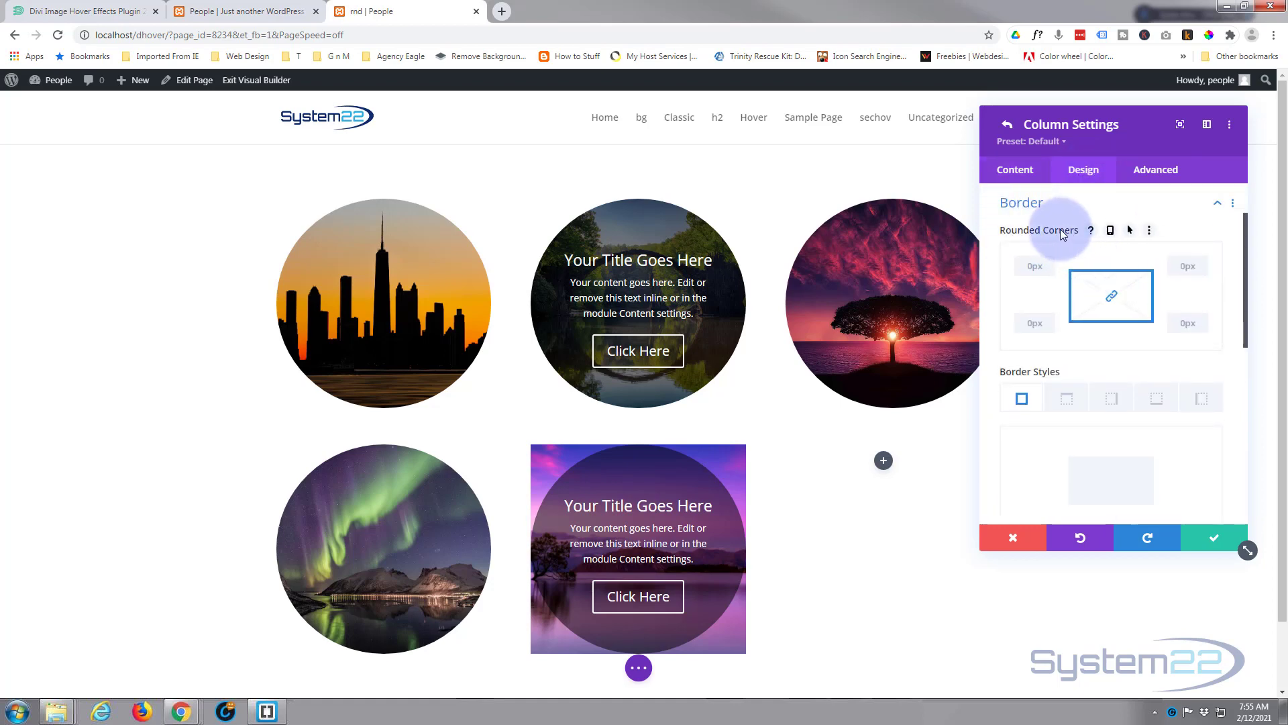
pyautogui.click(1026, 264)
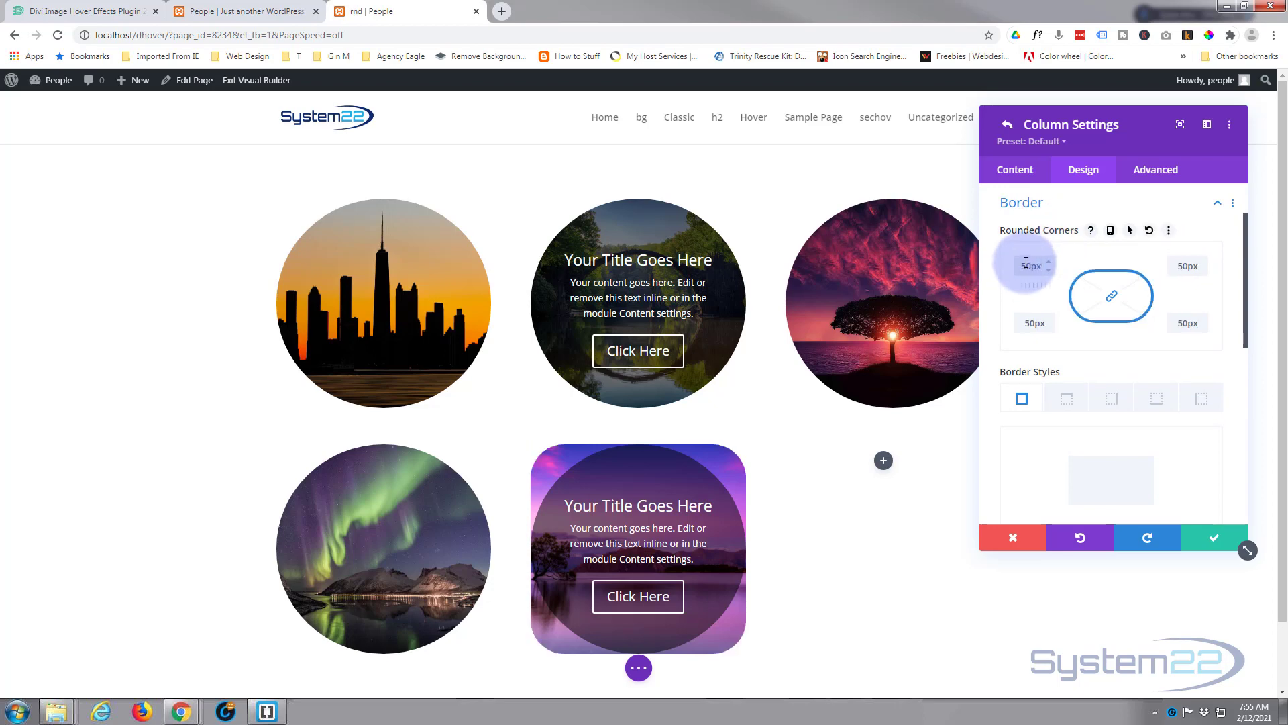
pyautogui.press('BackSpace')
pyautogui.press('BackSpace')
pyautogui.write('%')
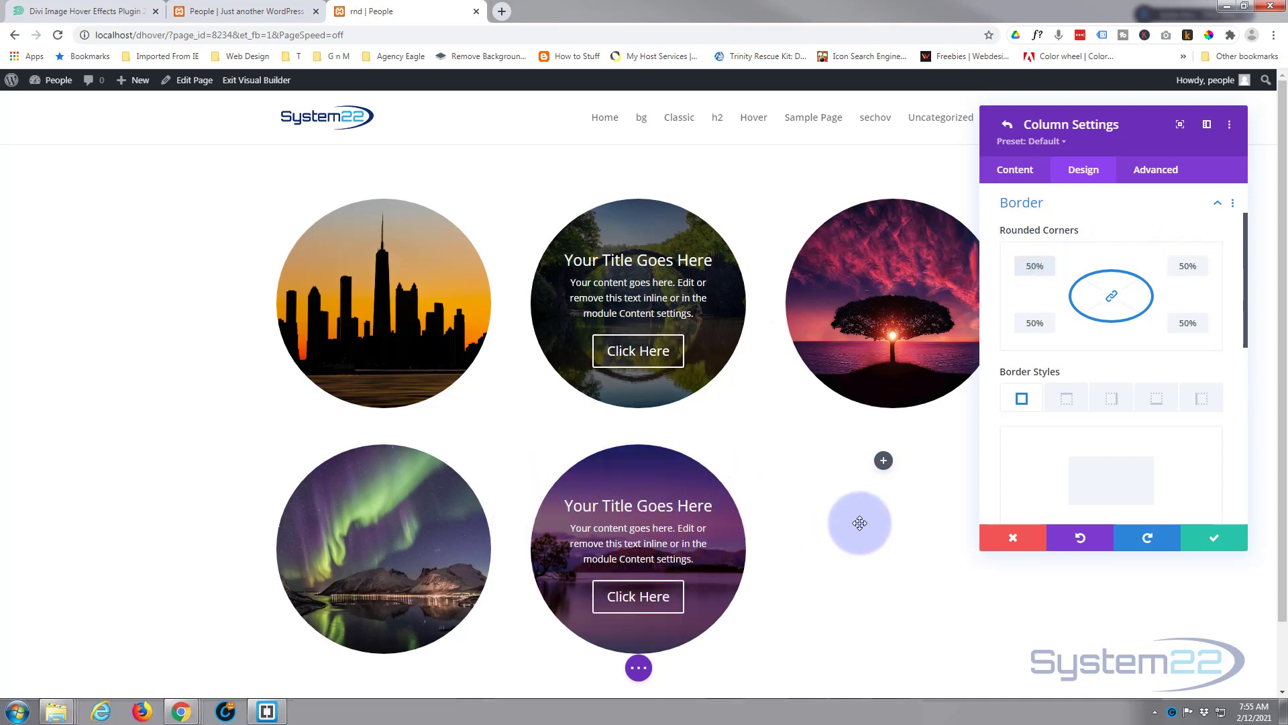
pyautogui.click(1229, 540)
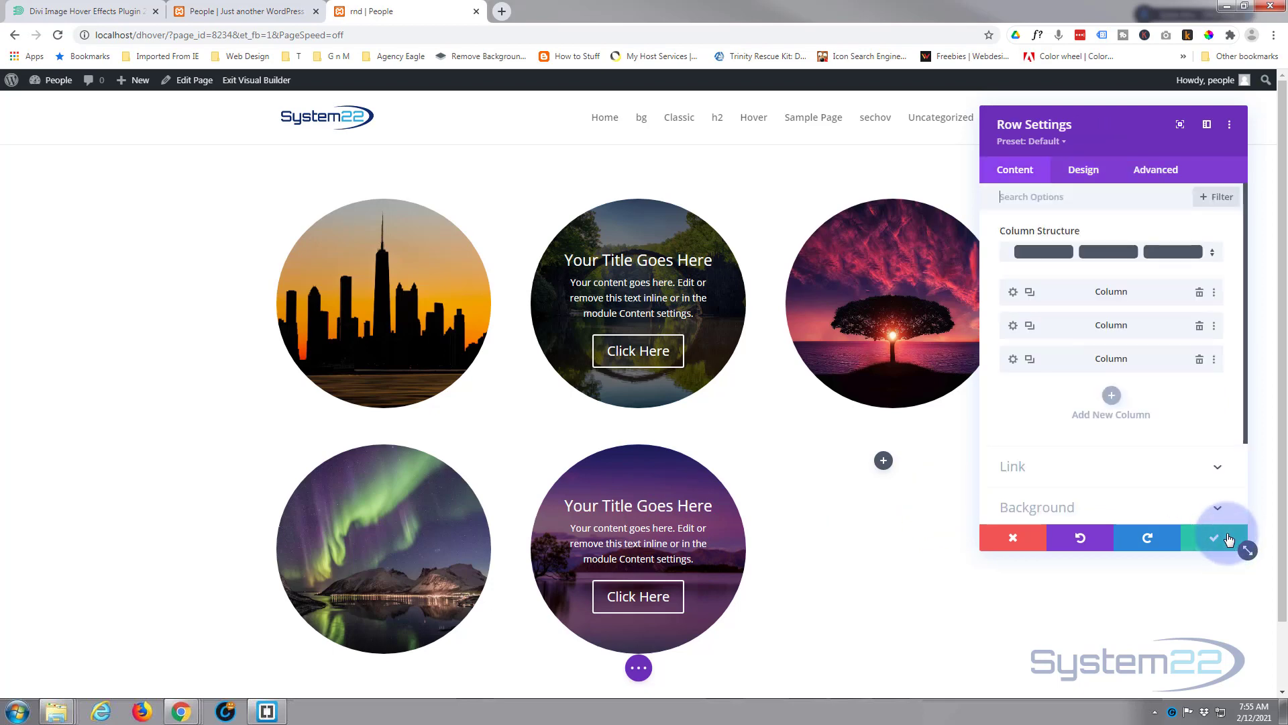
pyautogui.click(1228, 540)
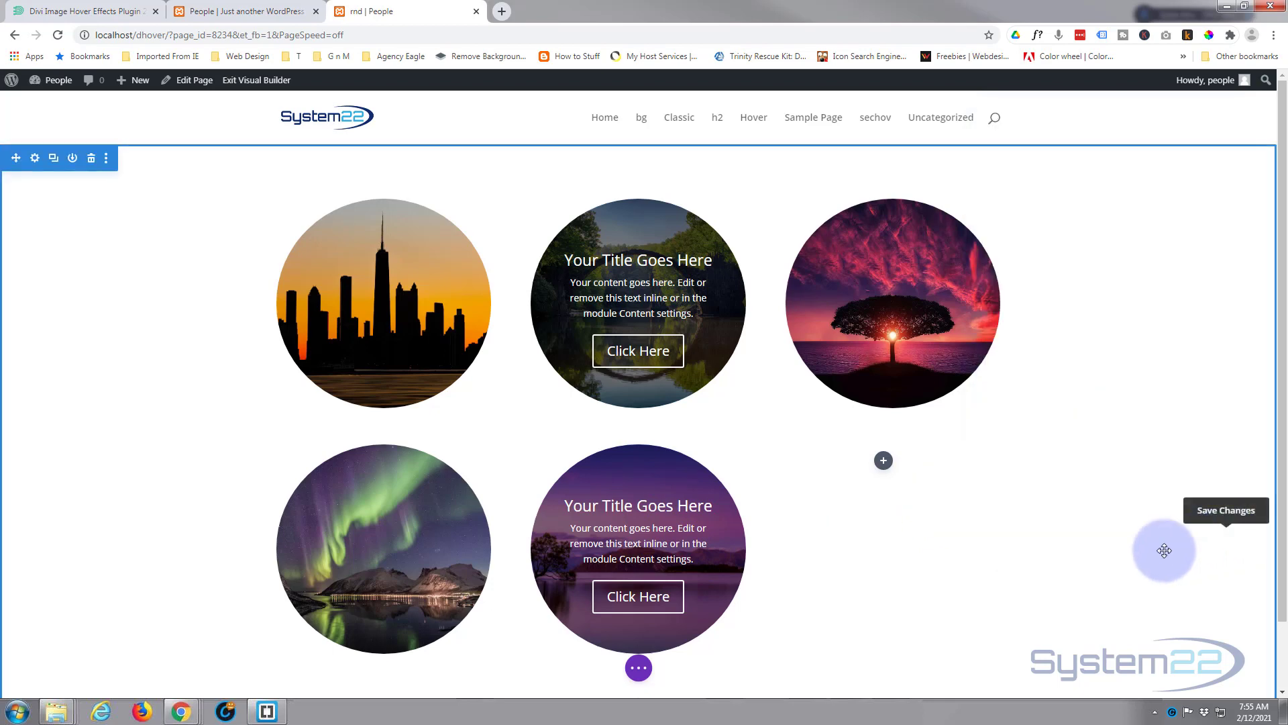
# Save the page and exit the visual builder to check the hover effects on the live page
pyautogui.click(638, 670)
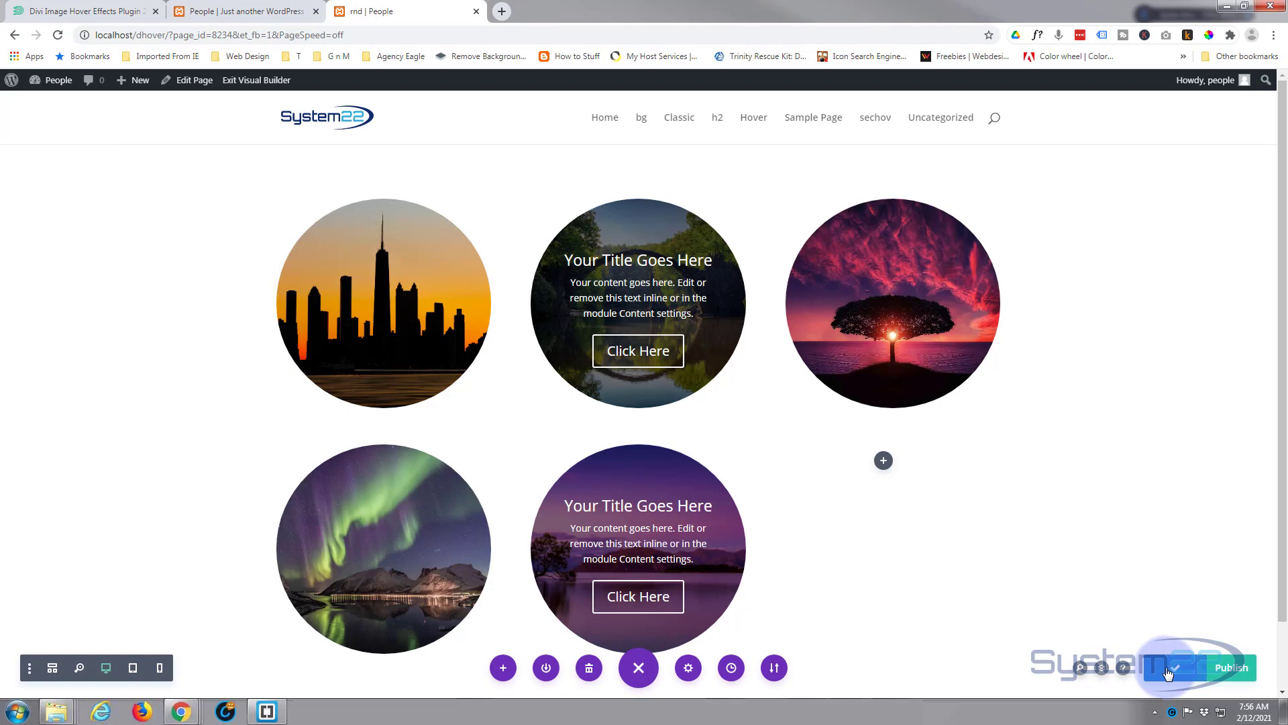
pyautogui.click(262, 84)
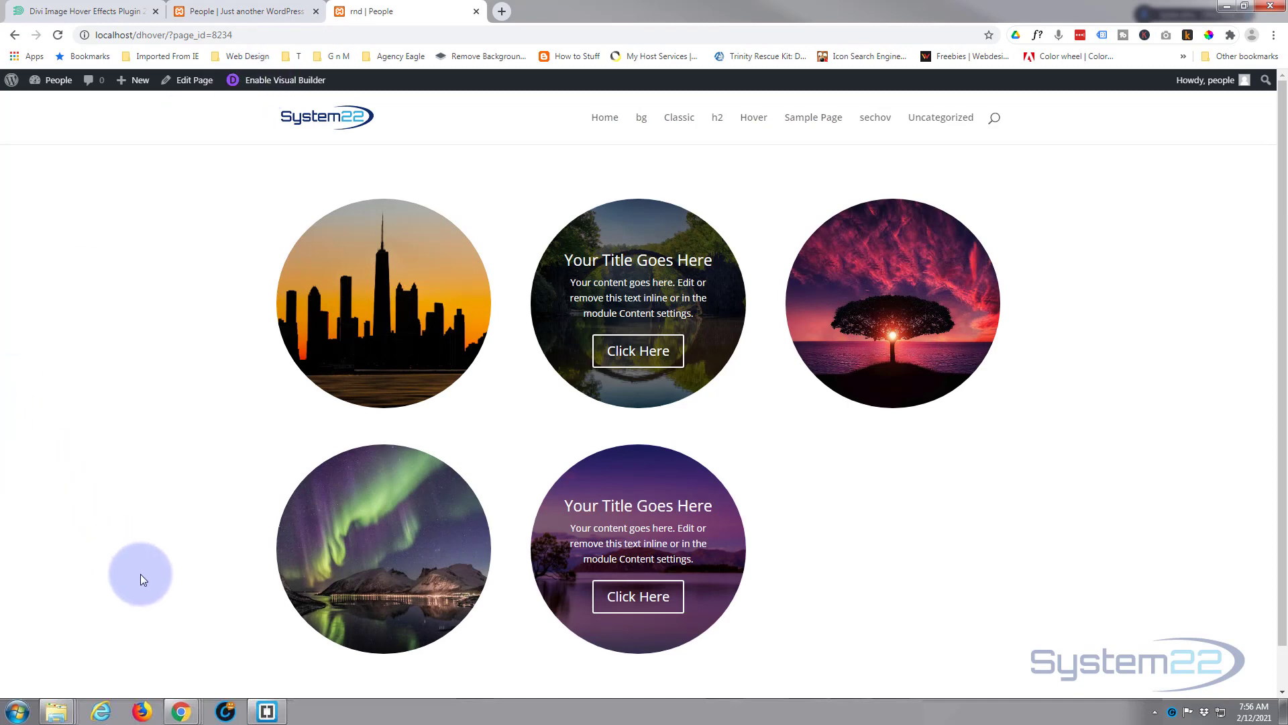
pyautogui.moveTo(349, 574)
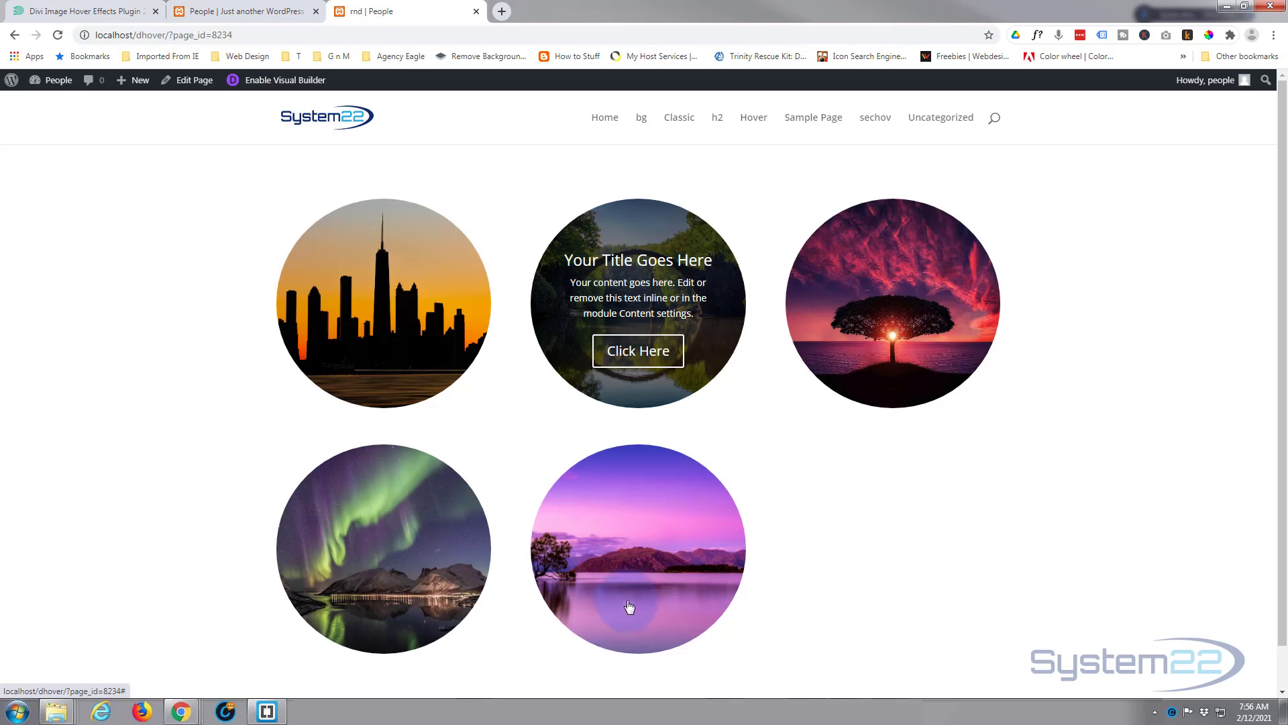
# Re-enable the visual builder, examine the link settings of the purple lake Call To Action, including its Module Link URL, and save the module
pyautogui.click(268, 83)
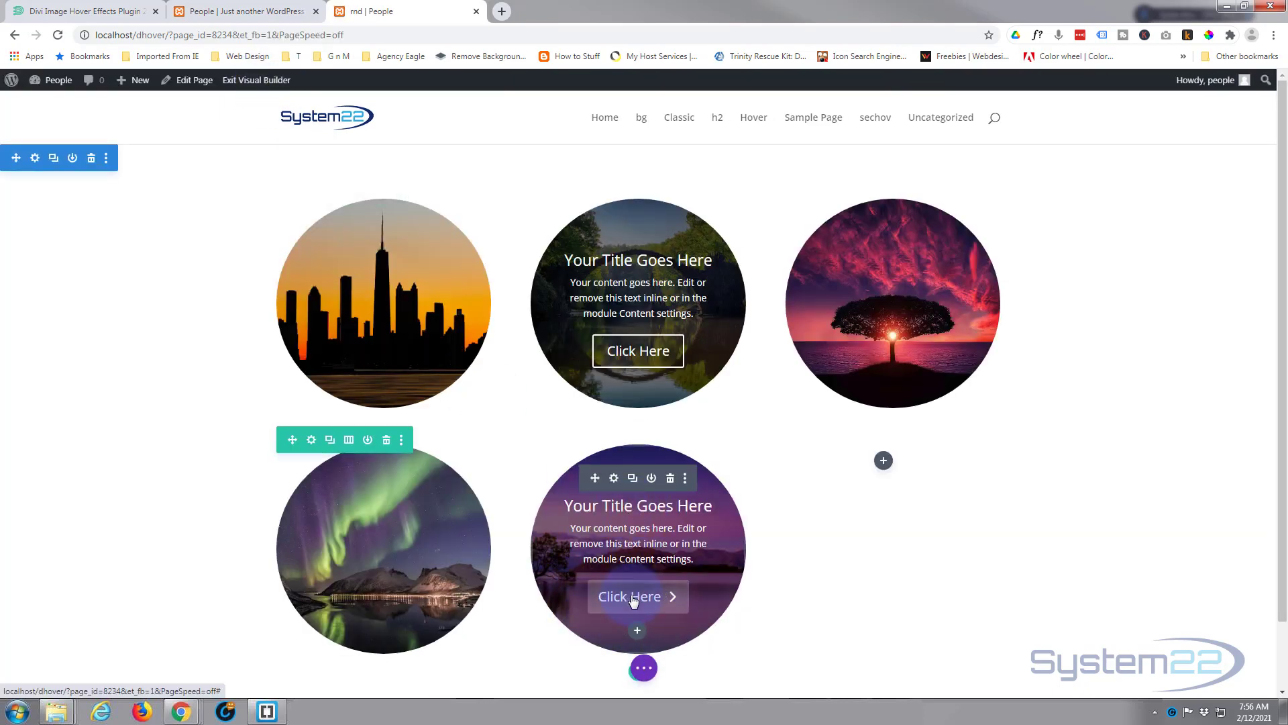
pyautogui.click(613, 478)
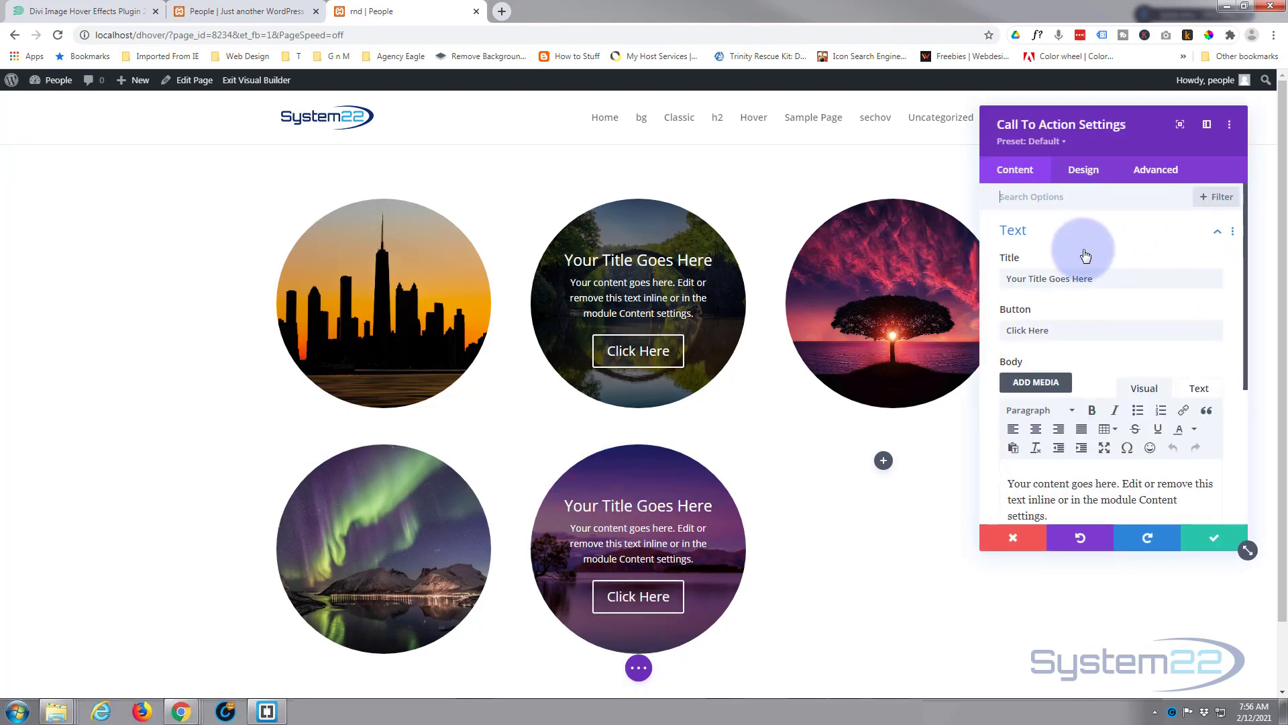
pyautogui.scroll(-3, 1085, 268)
pyautogui.click(1074, 356)
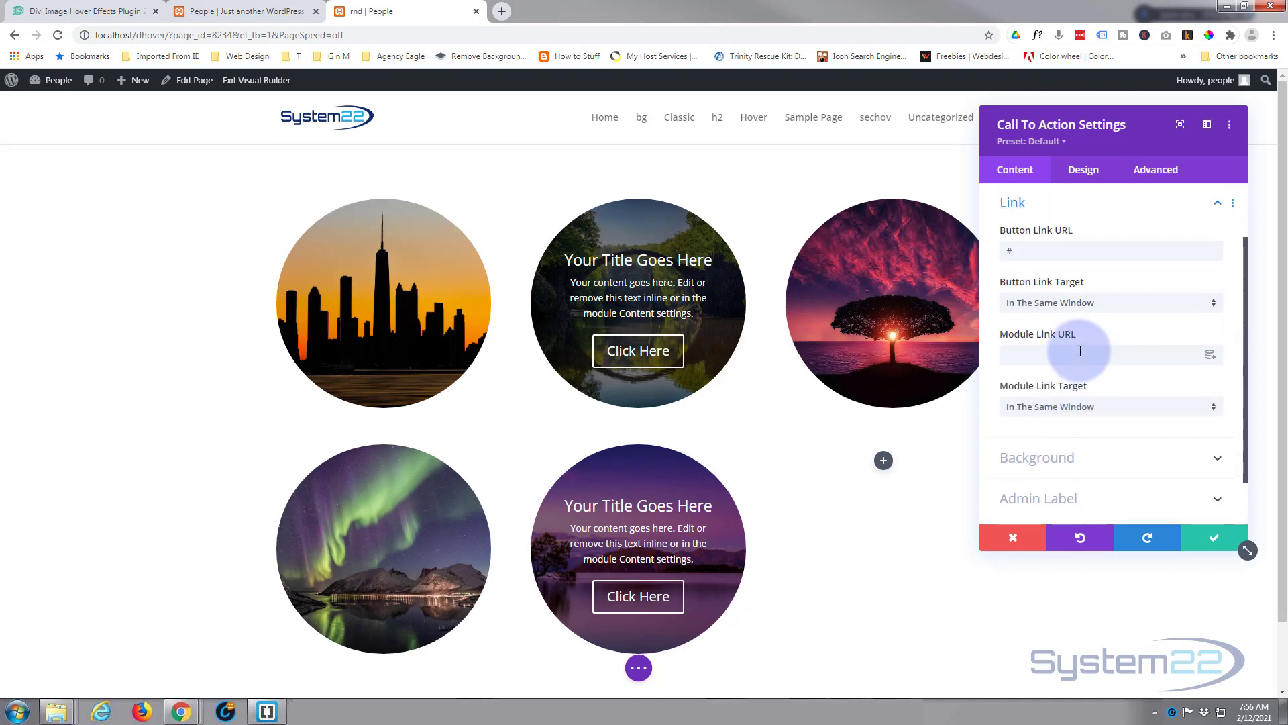
pyautogui.click(1037, 352)
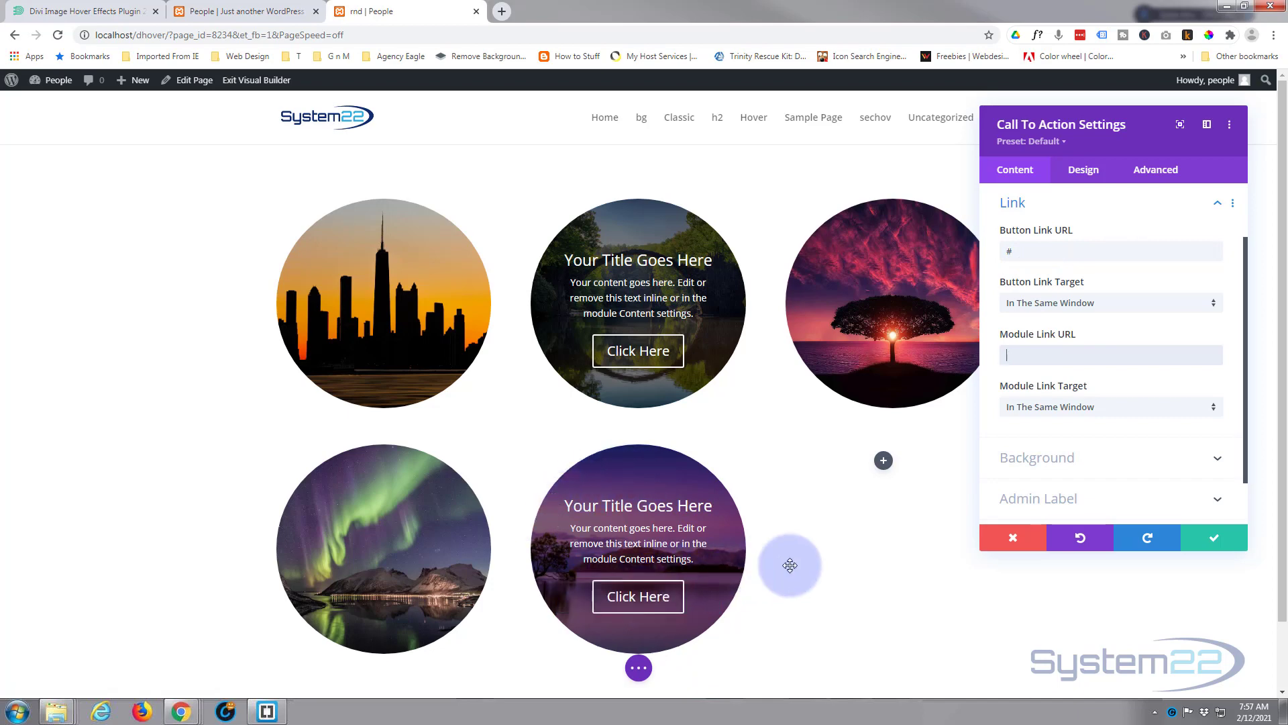
pyautogui.click(1225, 540)
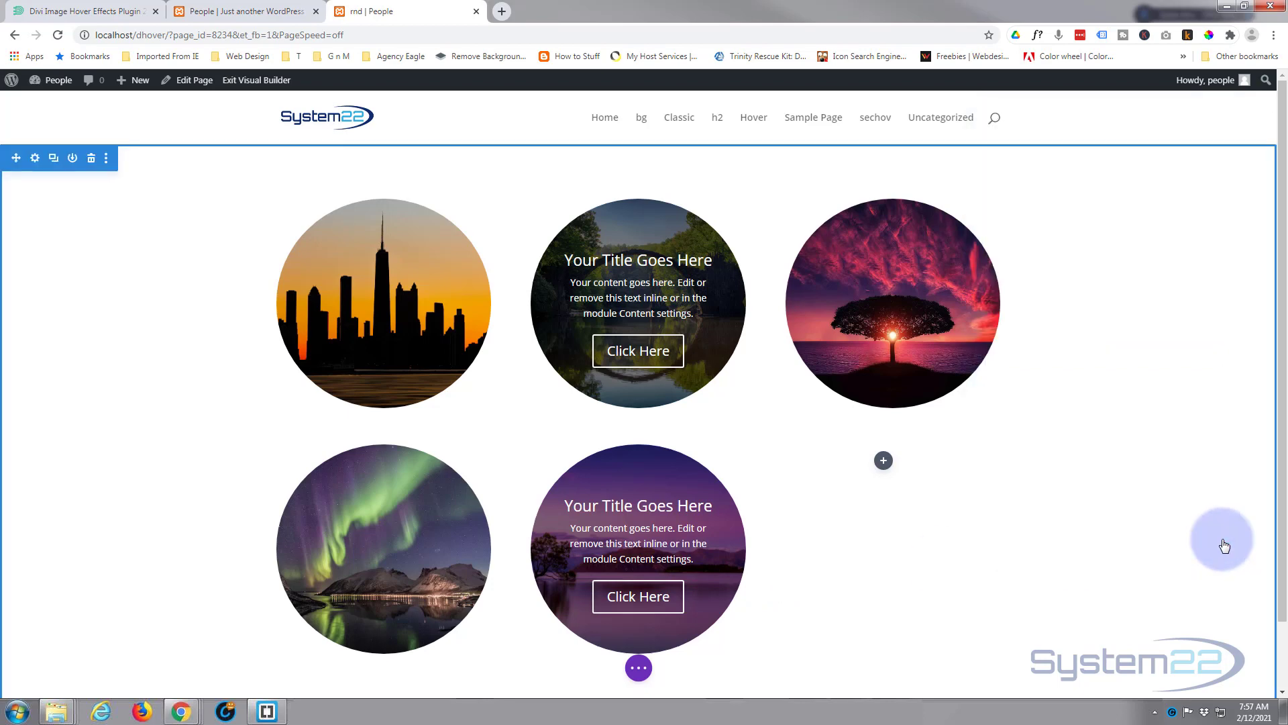